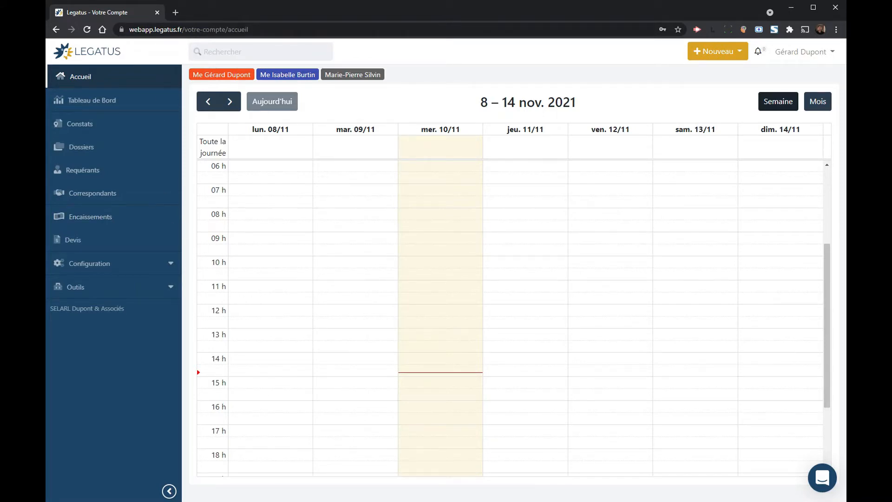
Step: Open Votre Étude under Configuration and review the firm's public details, accounting info and default fees
click(112, 264)
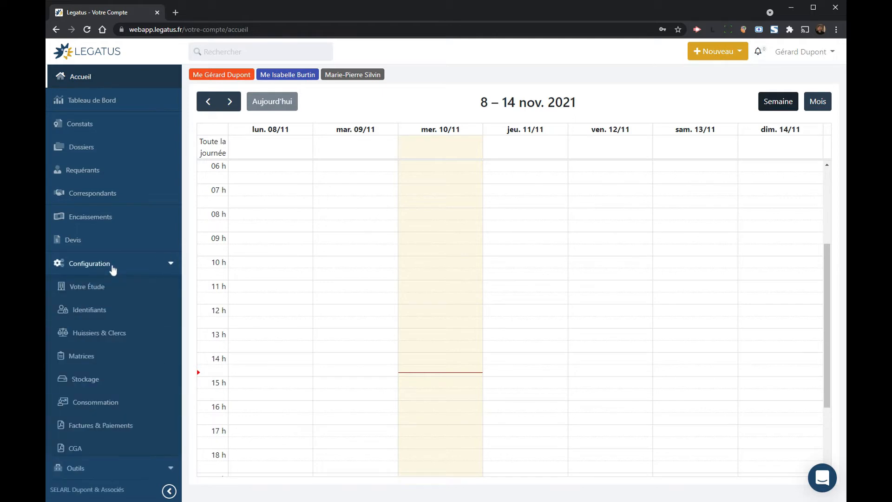
click(106, 287)
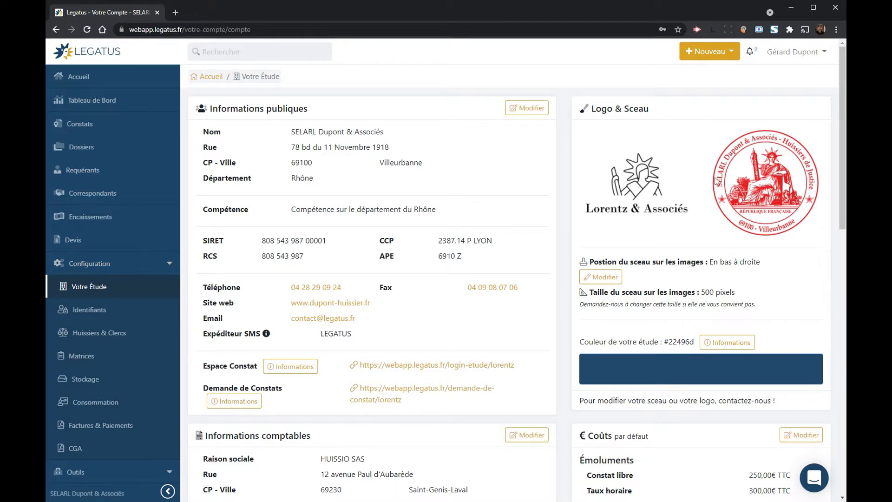
scroll(511, 274, down, 1)
scroll(511, 274, down, 4)
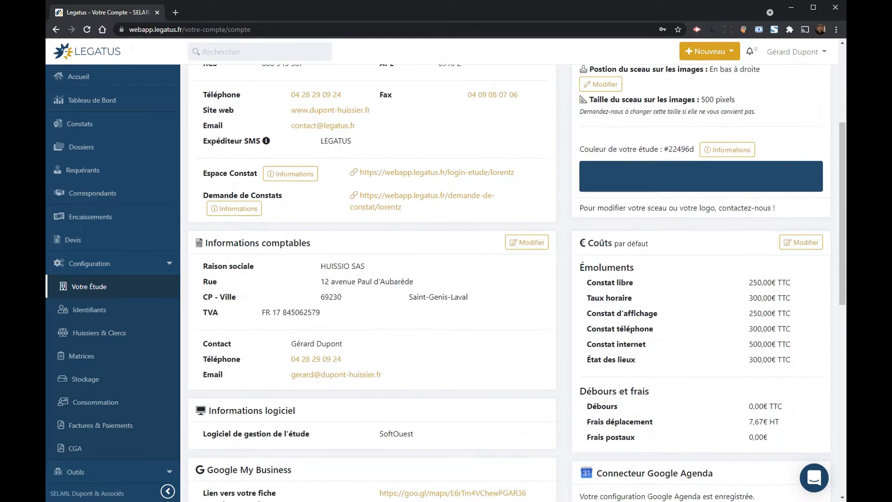
scroll(383, 150, down, 3)
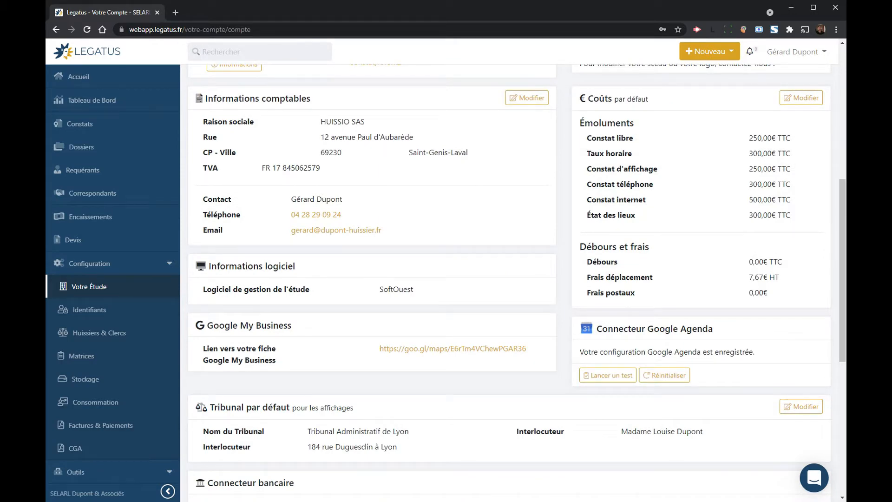
scroll(384, 149, down, 5)
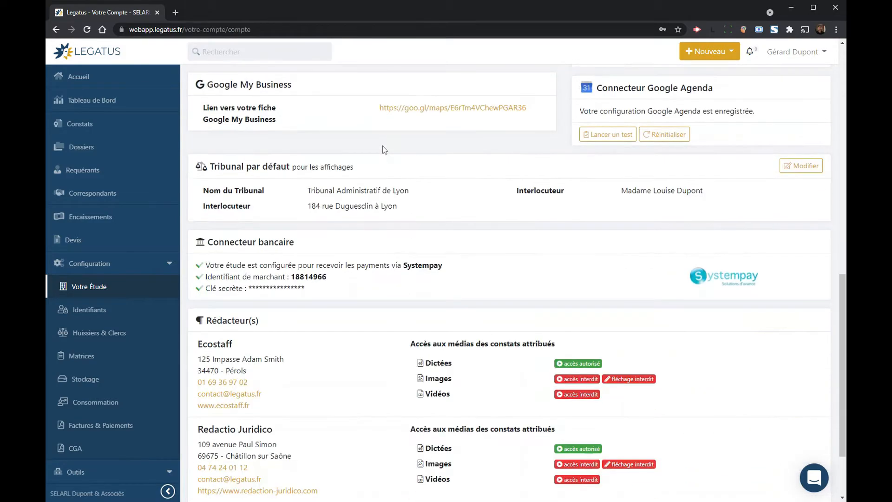
scroll(384, 149, up, 12)
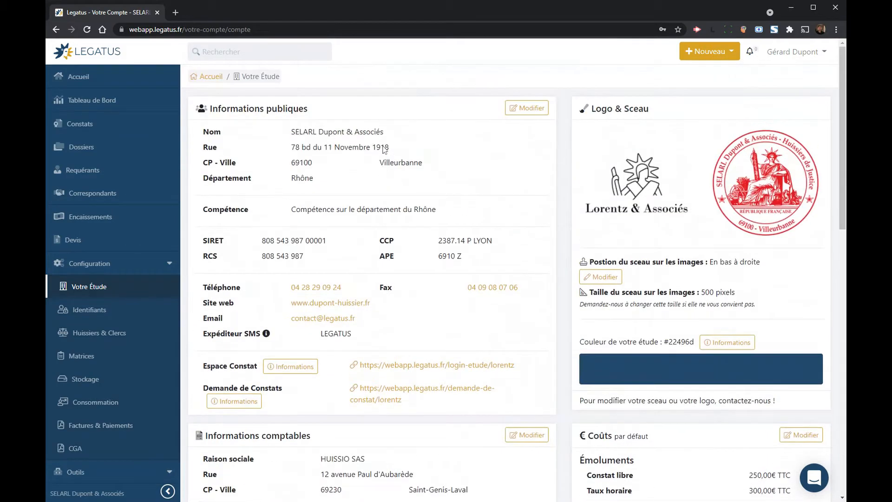
click(168, 264)
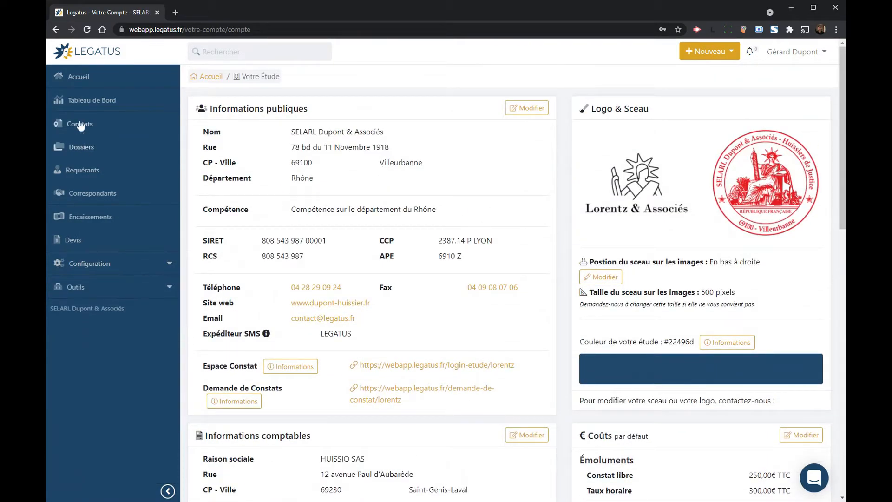
Step: Return to the Accueil weekly calendar for 8–14 Nov. 2021
click(80, 77)
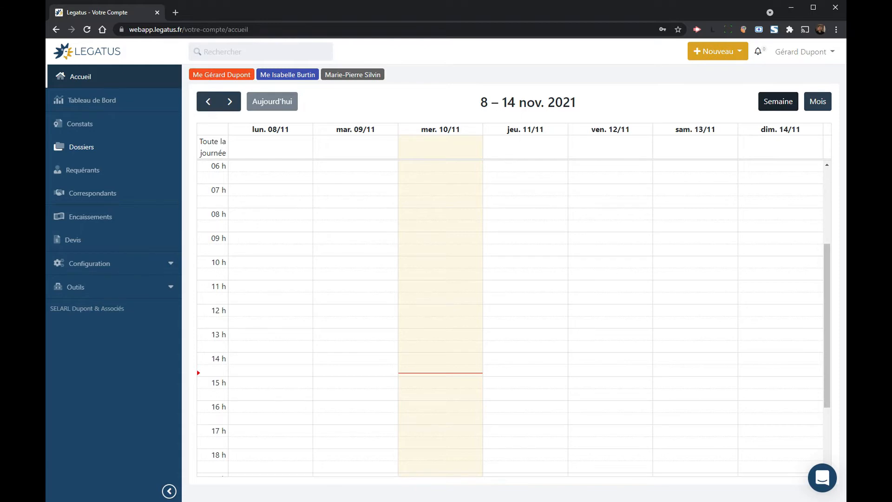
click(86, 124)
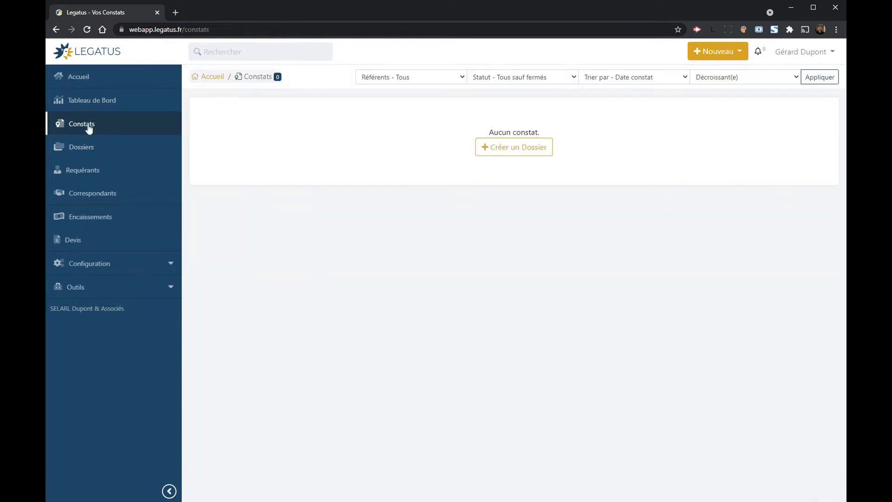
click(85, 147)
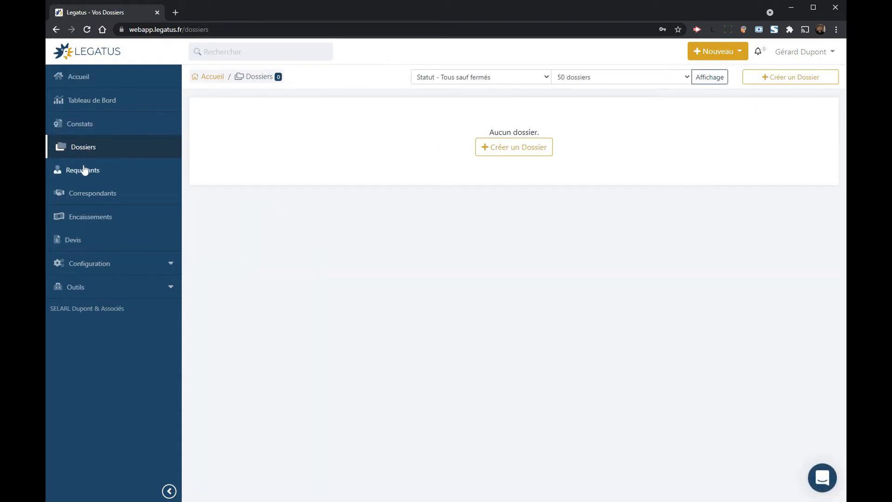
click(84, 172)
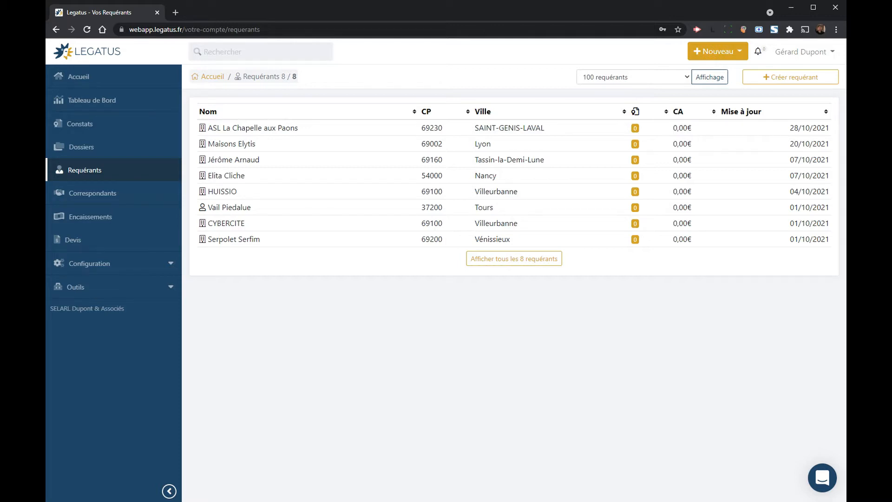
click(105, 193)
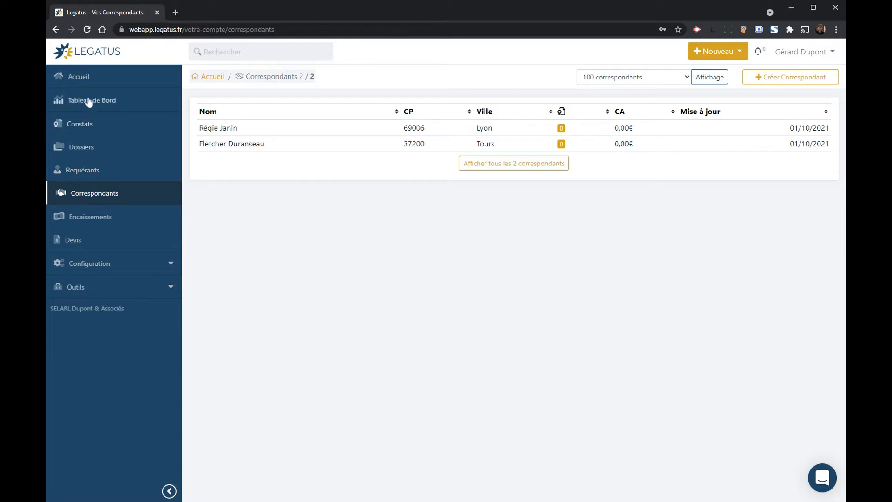
click(89, 83)
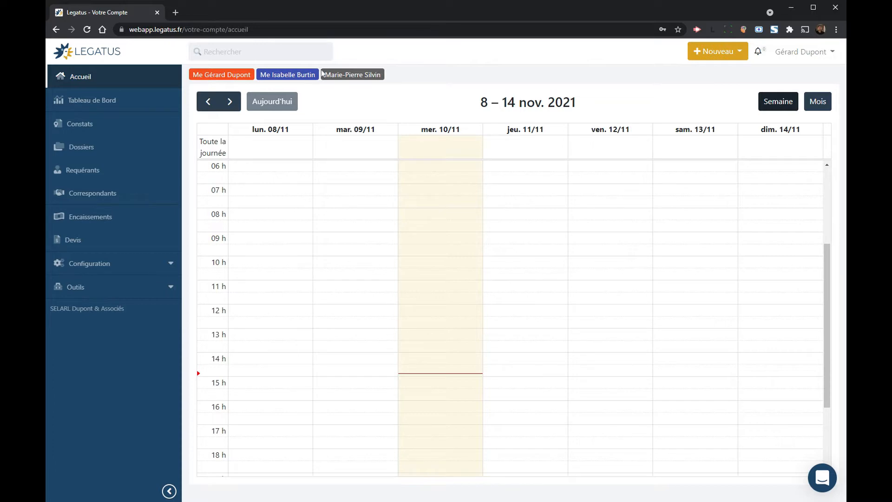
Step: Open the orange Nouveau dropdown listing creation choices like dossier or quote
click(392, 76)
click(715, 55)
Step: Create a new dossier named 'Dossier formation youtube' with the clerk ticked as authorised
click(721, 74)
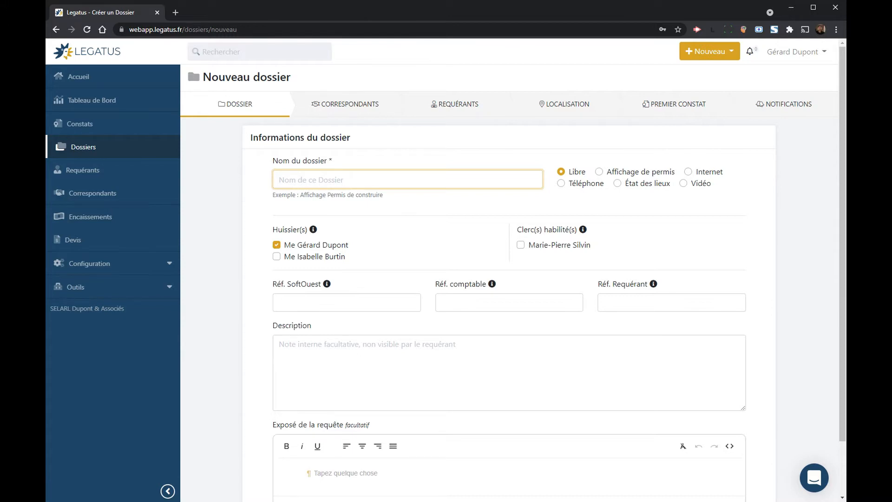
text(Doosier)
key(BackSpace)
key(BackSpace)
key(BackSpace)
text(sier formation youtube)
click(555, 246)
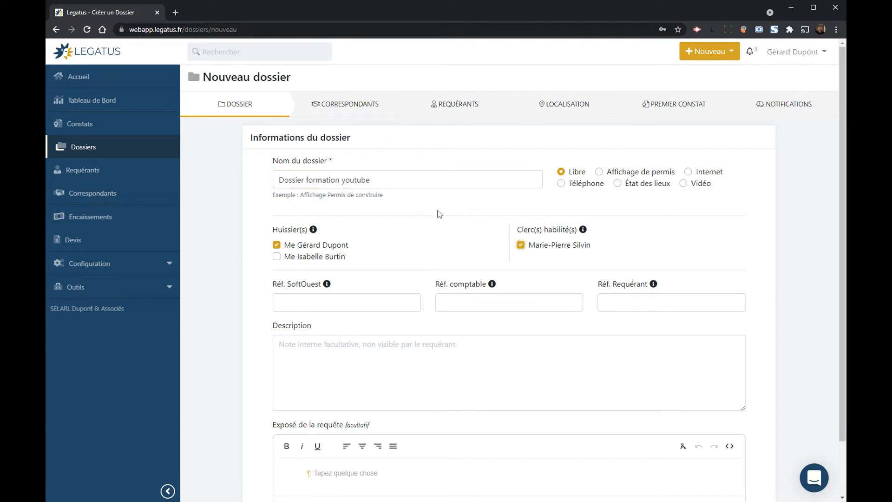
scroll(435, 227, down, 2)
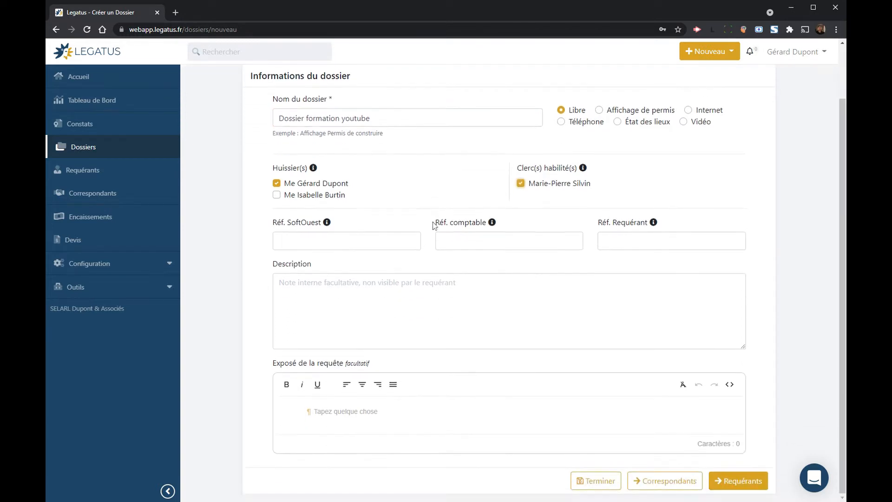
Step: Enter SoftOuest reference REF1234 and a description noting difficult access and a contact to call
click(279, 241)
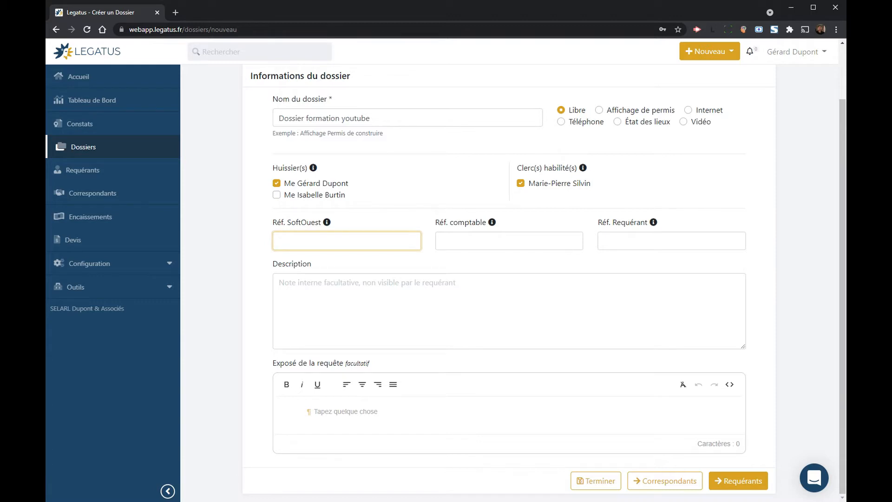
text(REF1234)
click(326, 284)
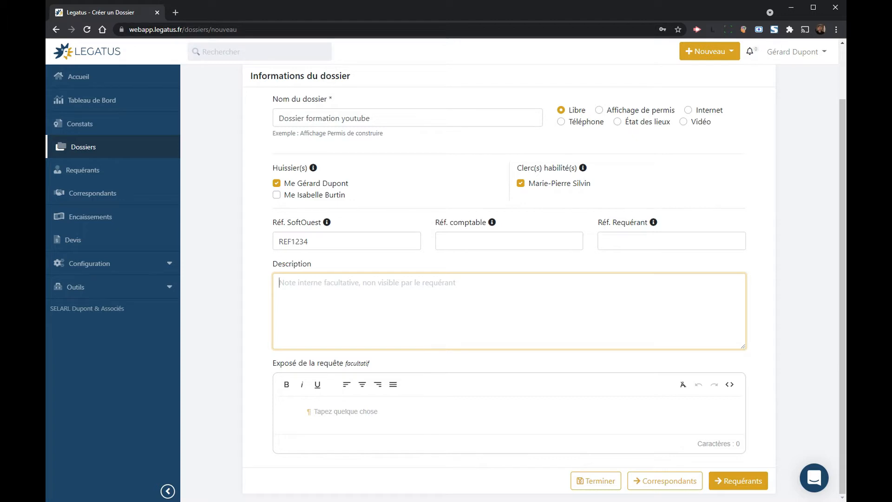
text(Accès difficile)
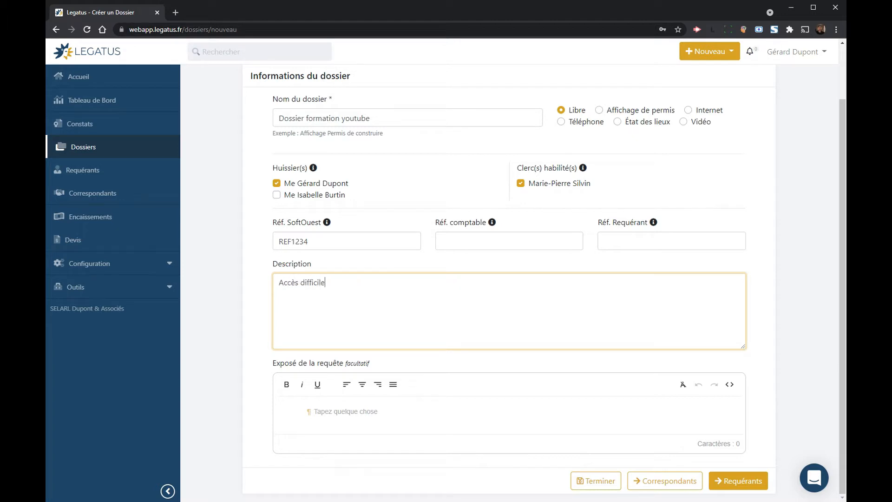
text(, prévoir de cons)
key(BackSpace)
text(atcer M. Dupont)
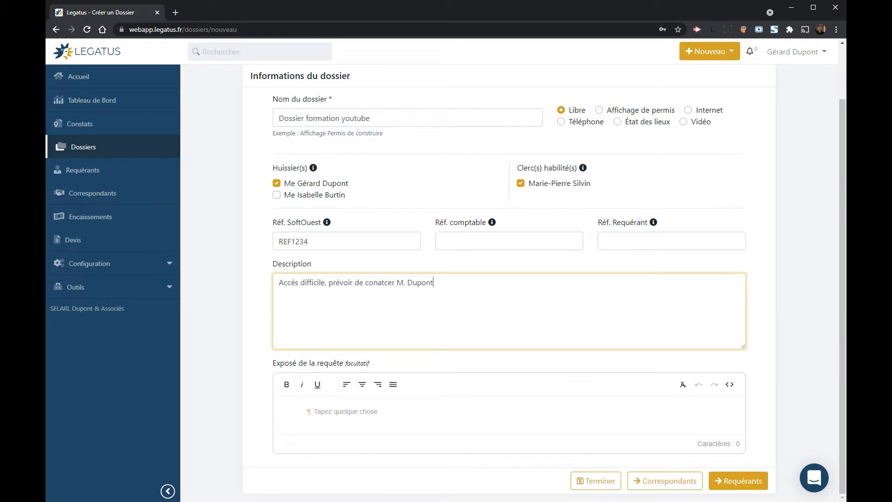
text( au 06...)
scroll(712, 396, up, 3)
scroll(675, 402, down, 3)
Step: Save the dossier and start associating a requérant, first trying a company search for 'lugdev'
click(739, 479)
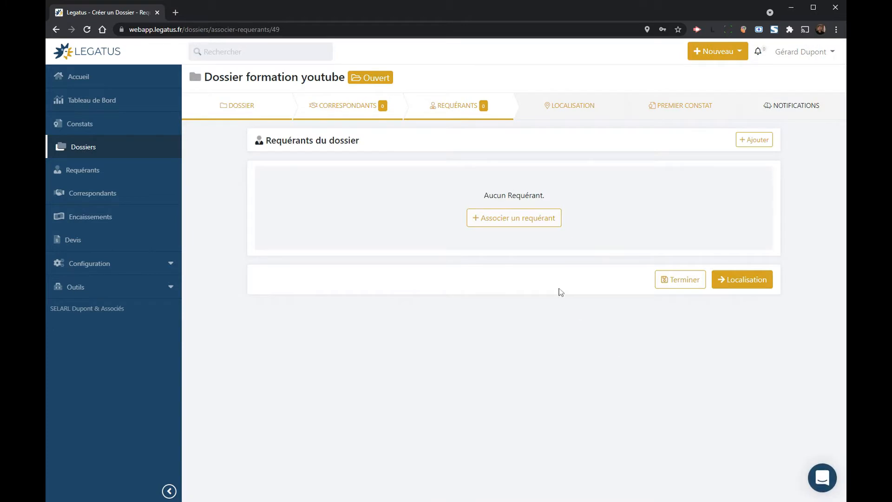
click(537, 221)
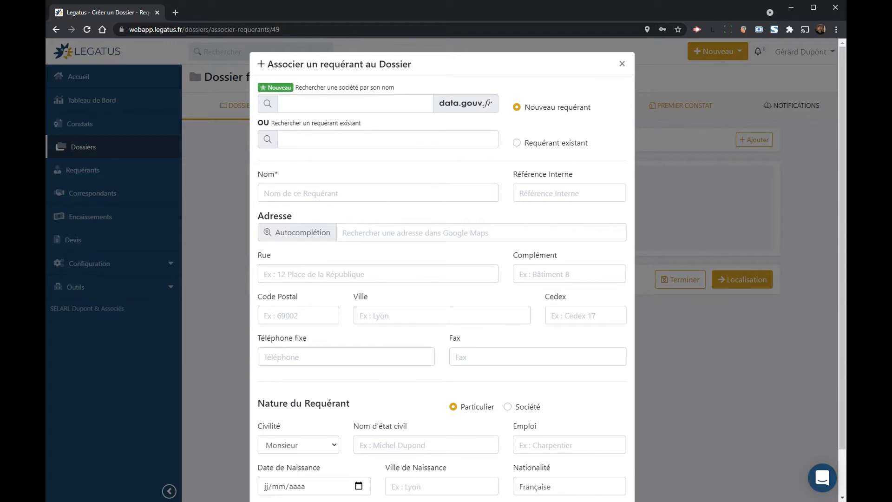
click(314, 104)
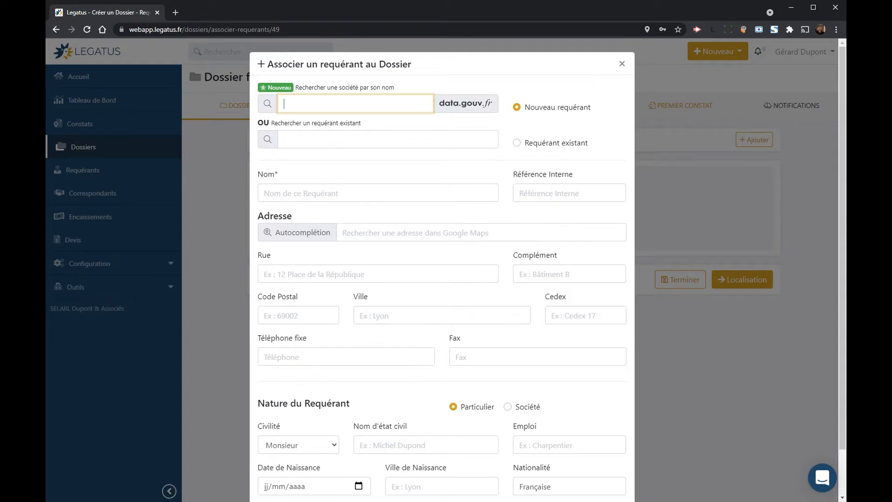
text(lugdev)
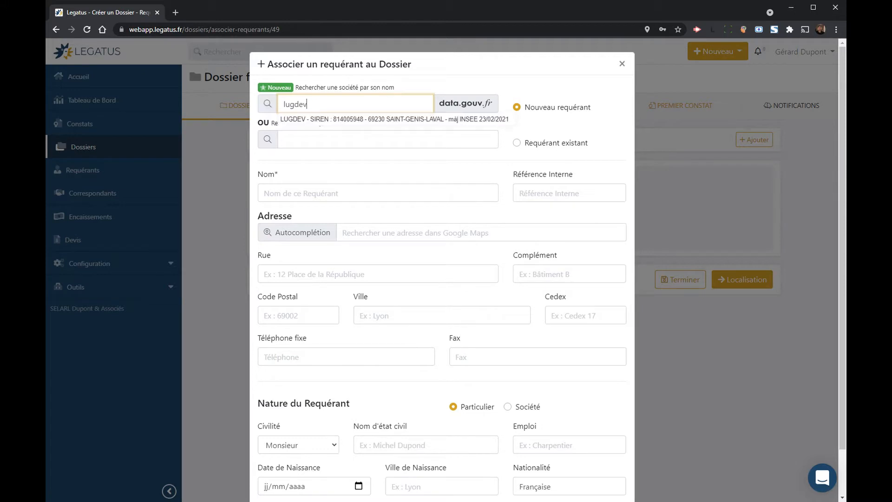
click(314, 119)
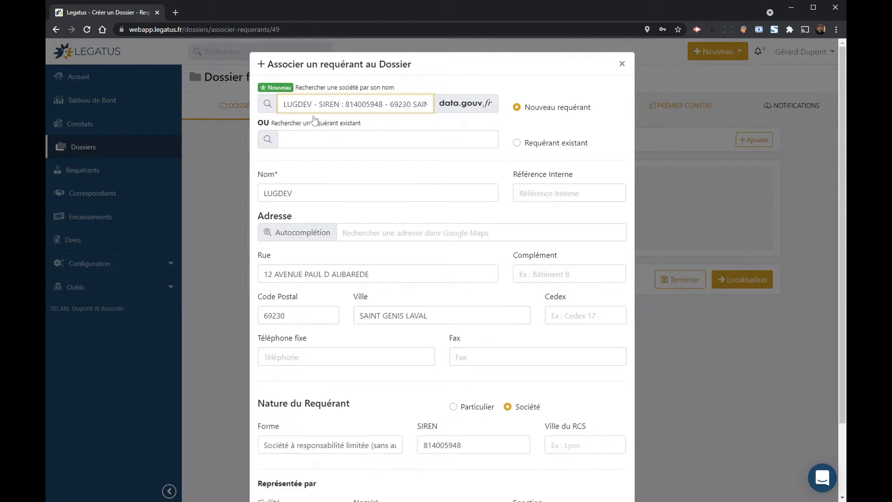
scroll(345, 182, down, 2)
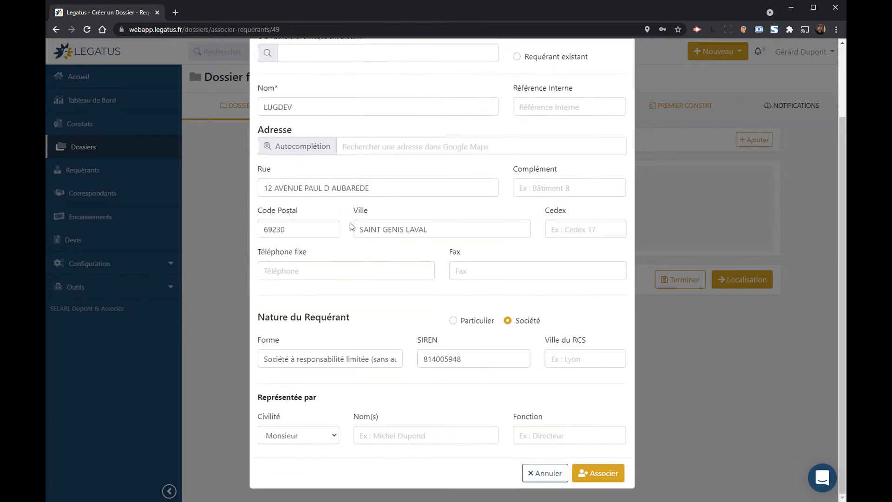
scroll(405, 281, up, 2)
Step: Search existing requérants for 'huissio' and associate HUISSIO - 69100 - Villeurbanne
click(328, 140)
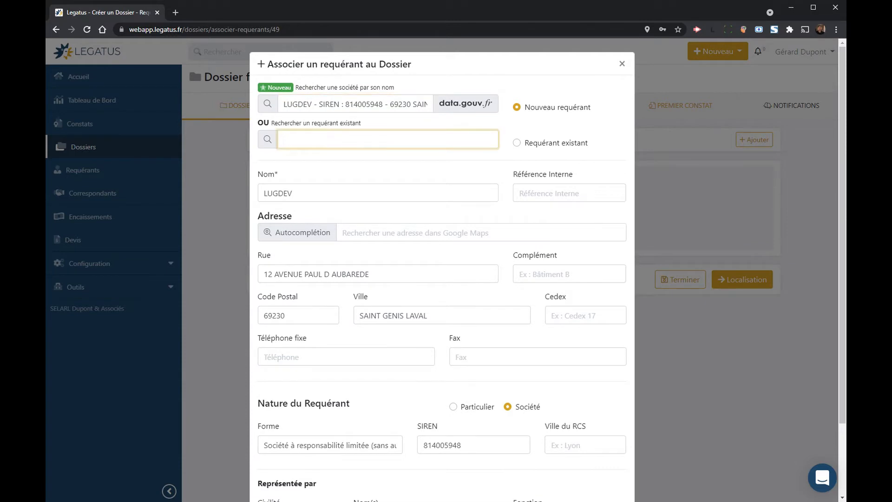
text(huissio)
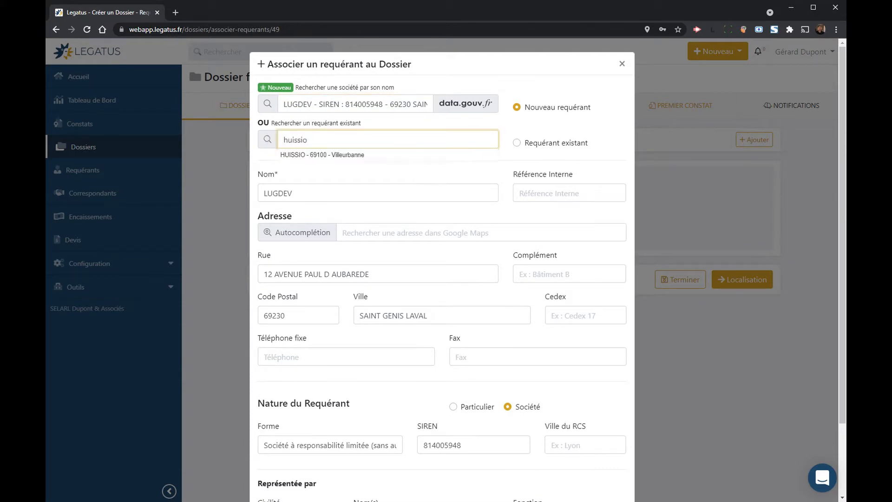
click(321, 157)
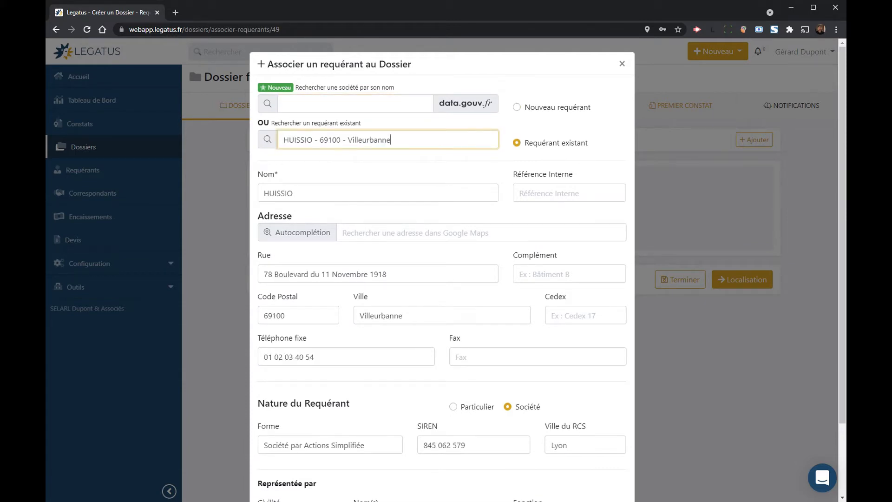
scroll(453, 220, down, 2)
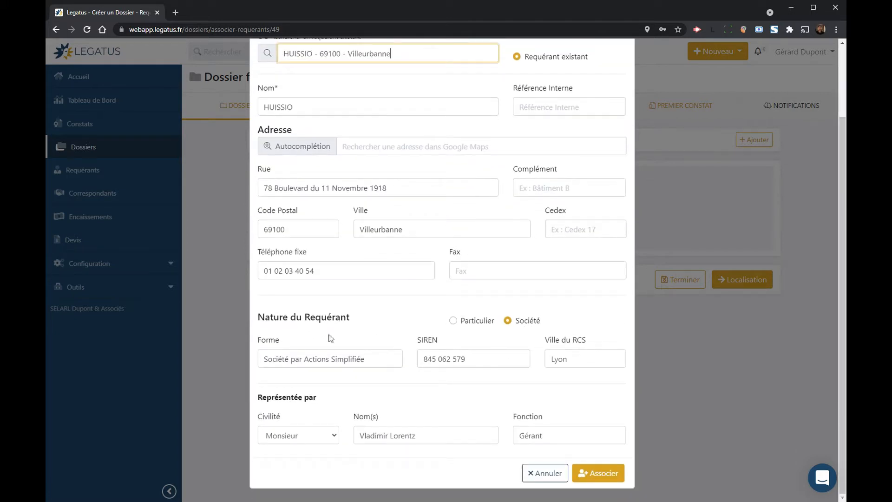
click(604, 473)
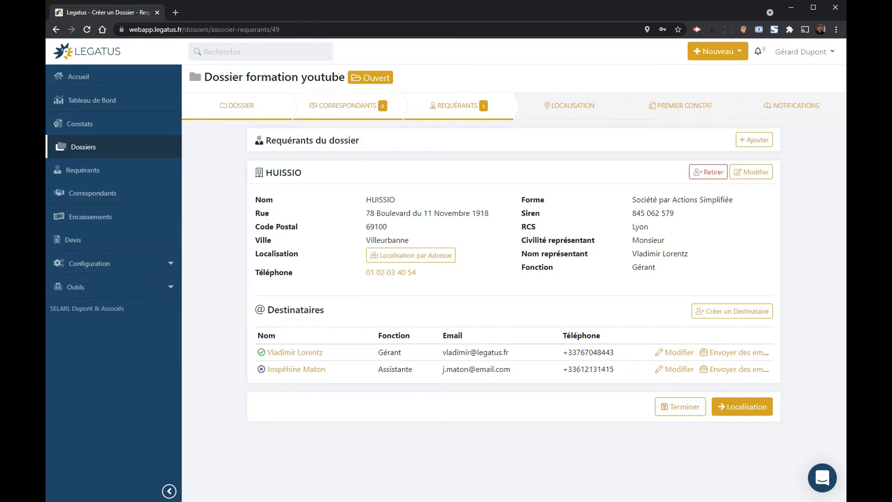
Step: Open the Créer un Destinataire form in HUISSIO's Destinataires section
click(757, 318)
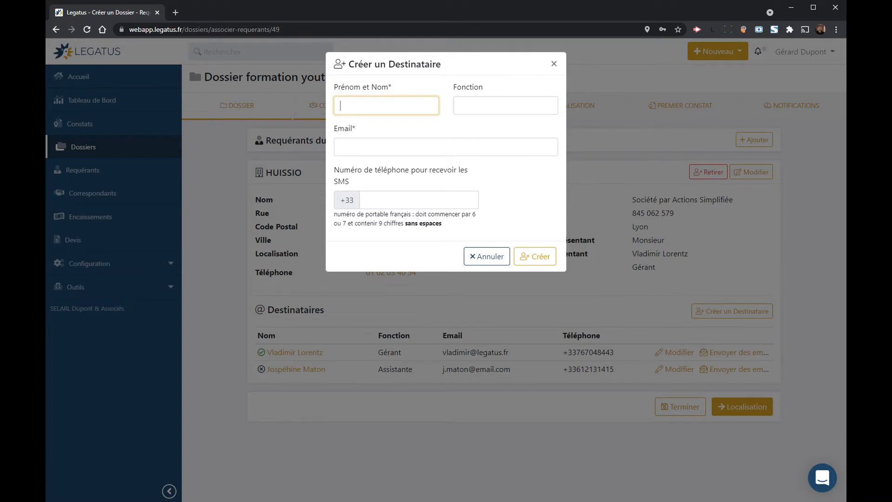
Step: Create a Chef de chantier recipient with full name, e-mail address and SMS phone number
key(Tab)
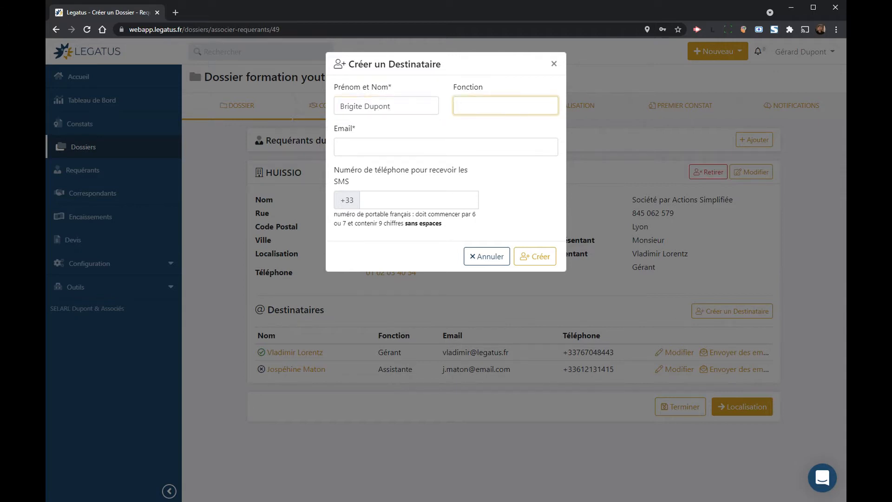
text(Chef de chantier)
key(Tab)
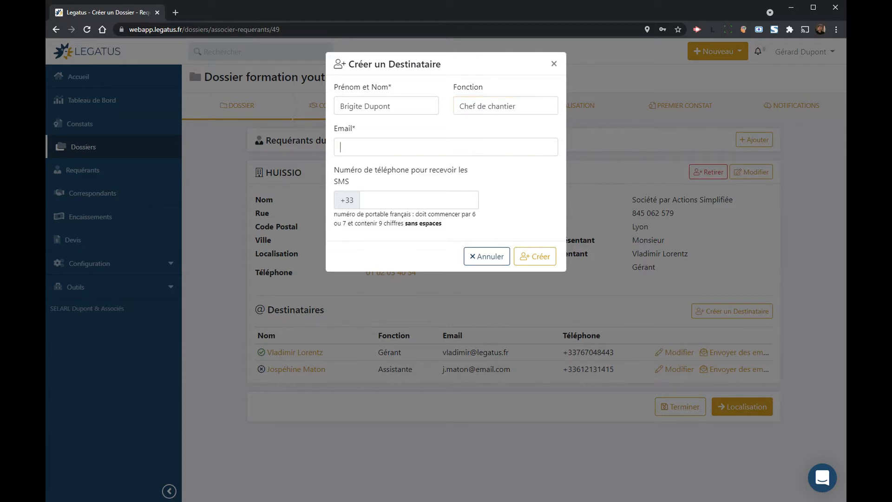
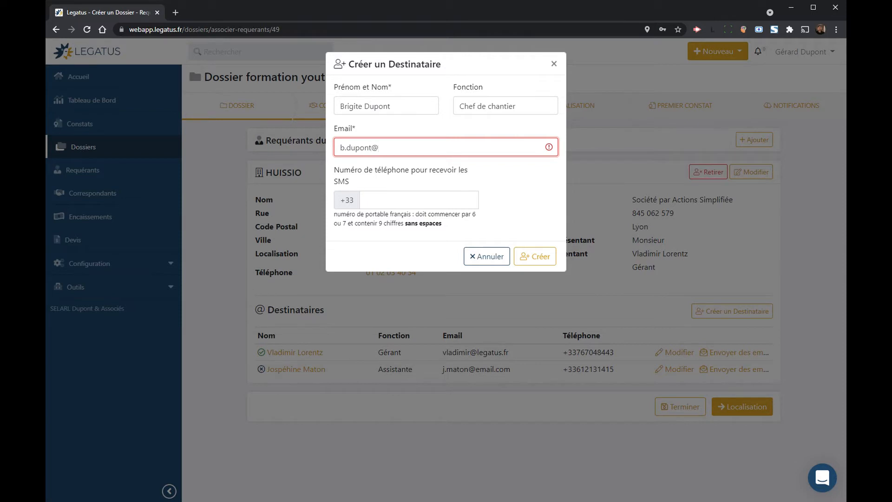
key(Tab)
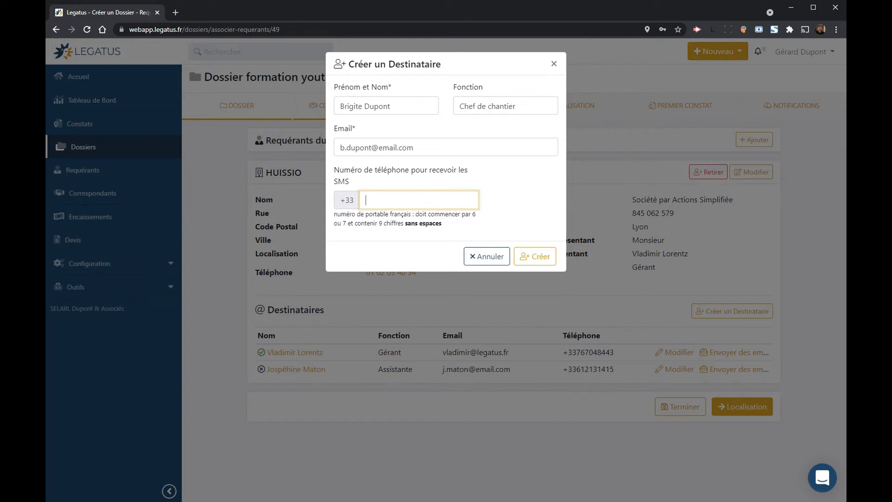
text(645454545)
click(534, 264)
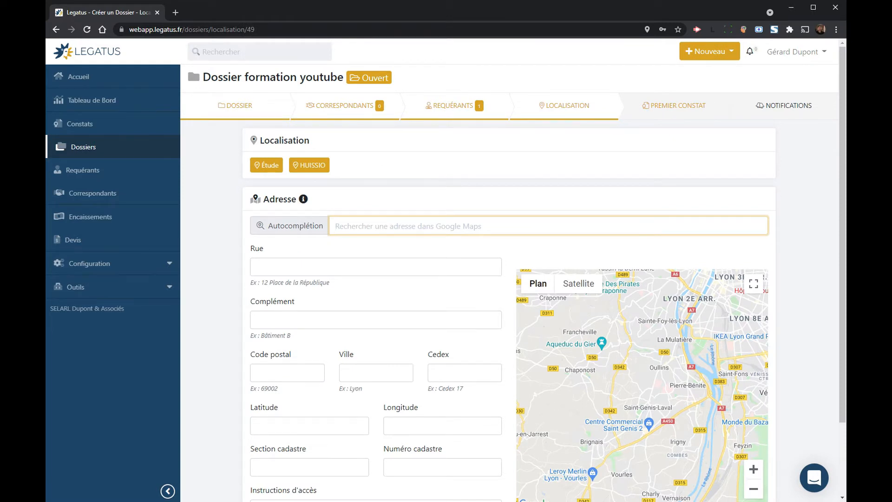
text(765)
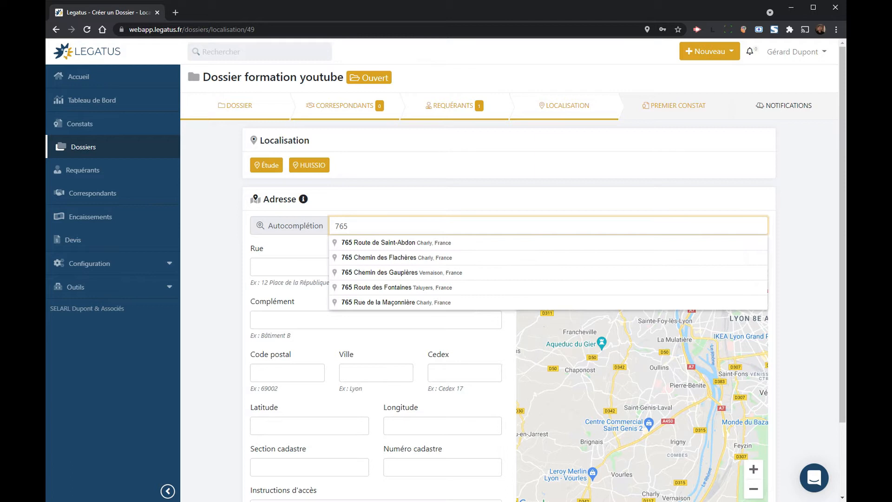
click(380, 259)
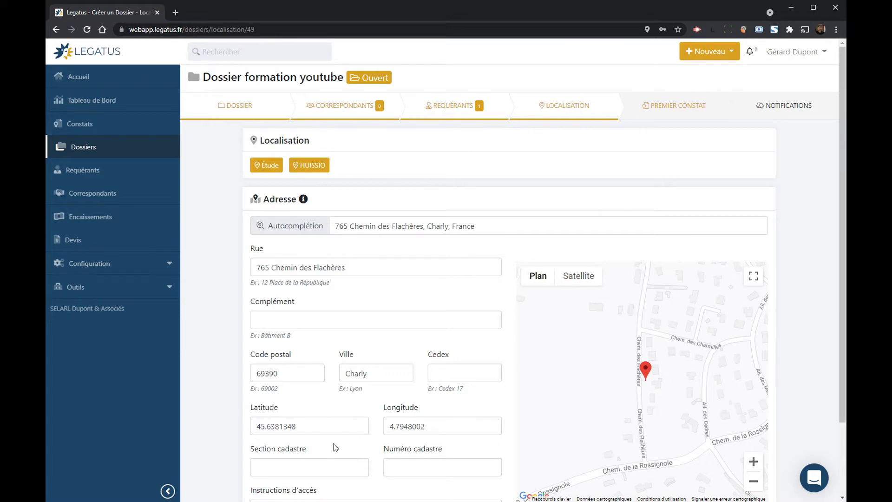
scroll(384, 280, down, 2)
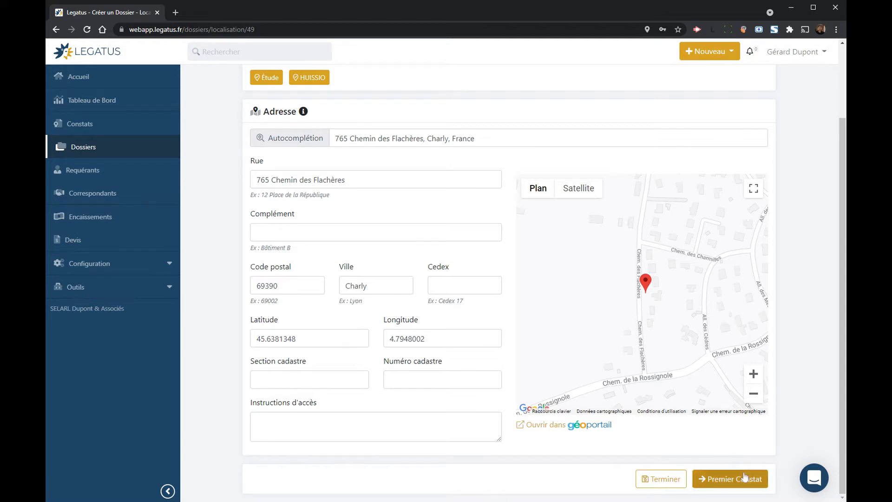
click(730, 479)
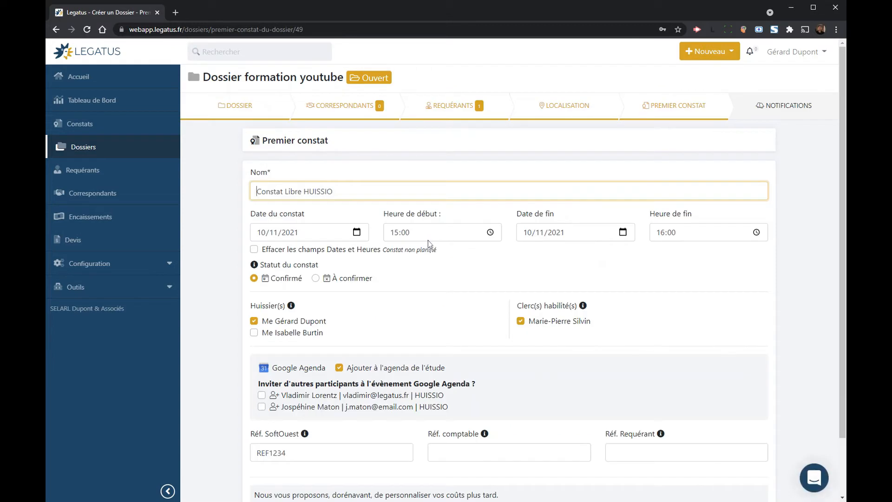
Step: Name the constat 'Constat formation youtube', date it 18/11/2021, and continue to Notifications
drag(285, 192, 335, 191)
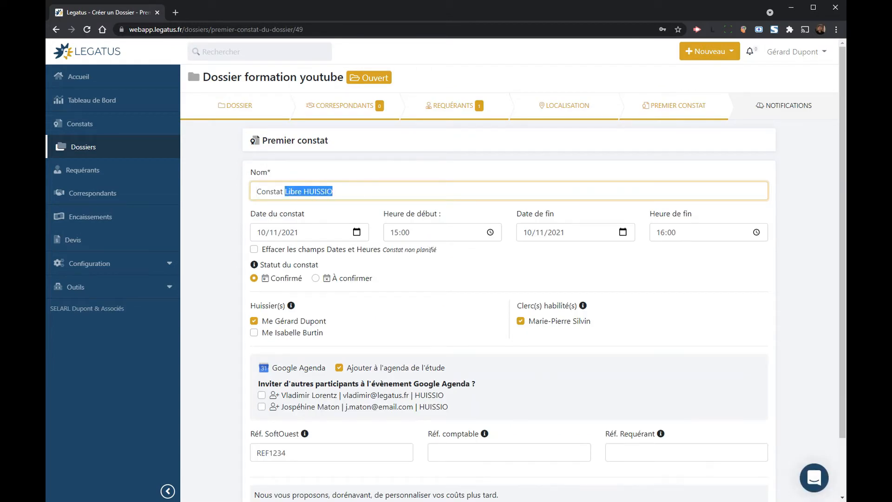
text(formatio)
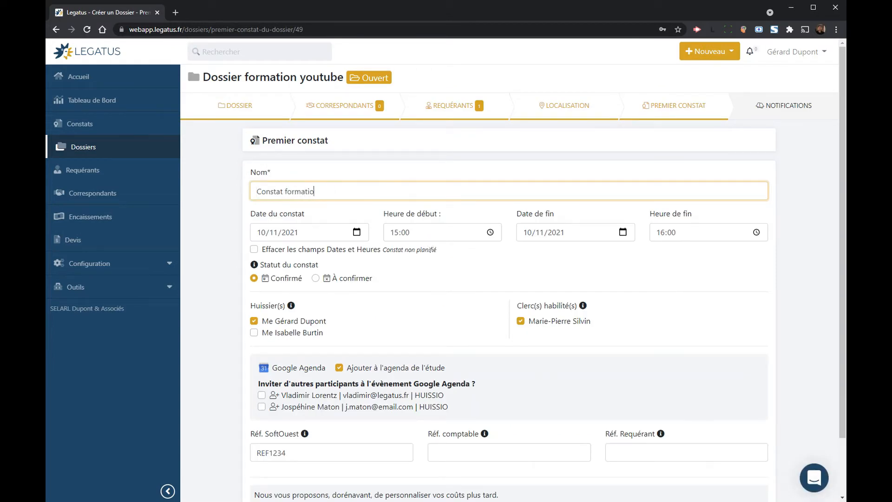
text(n youtube)
click(362, 235)
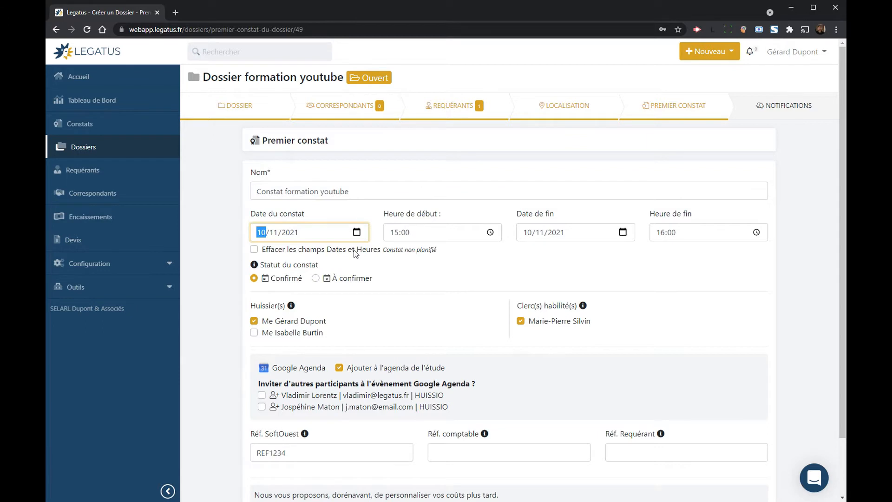
text(18)
click(441, 283)
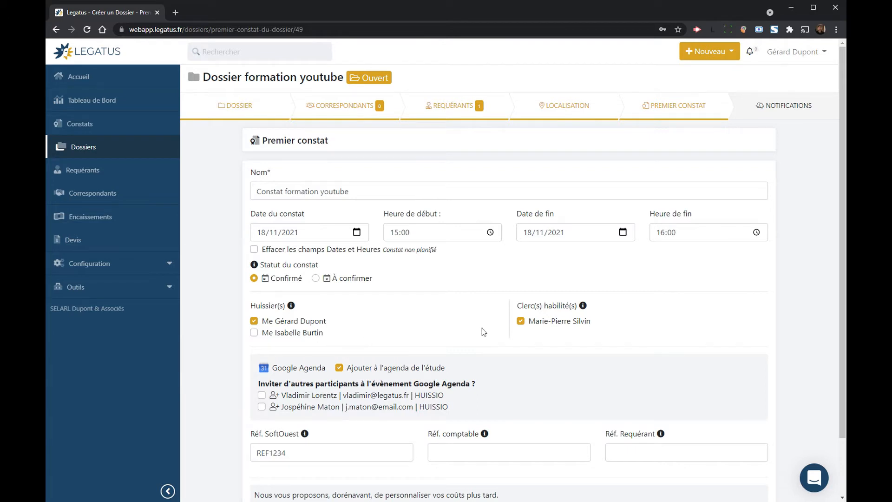
scroll(447, 337, down, 1)
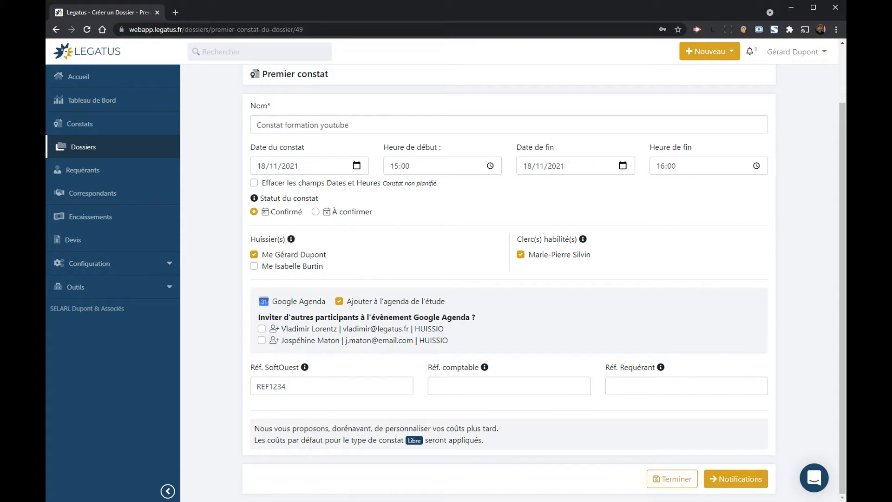
click(743, 471)
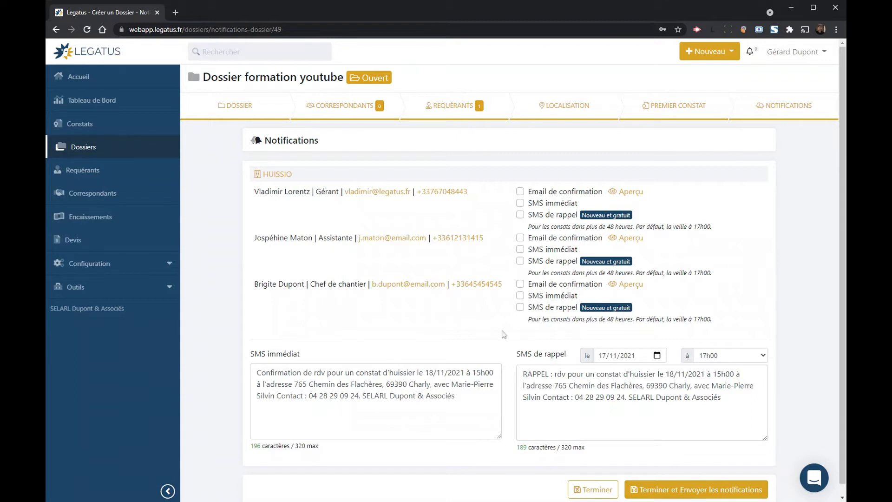
Step: Give the Gérant a confirmation e-mail, the Assistante an immediate SMS and the Chef de chantier a reminder SMS
click(564, 192)
click(534, 249)
click(553, 309)
drag(454, 395, 286, 372)
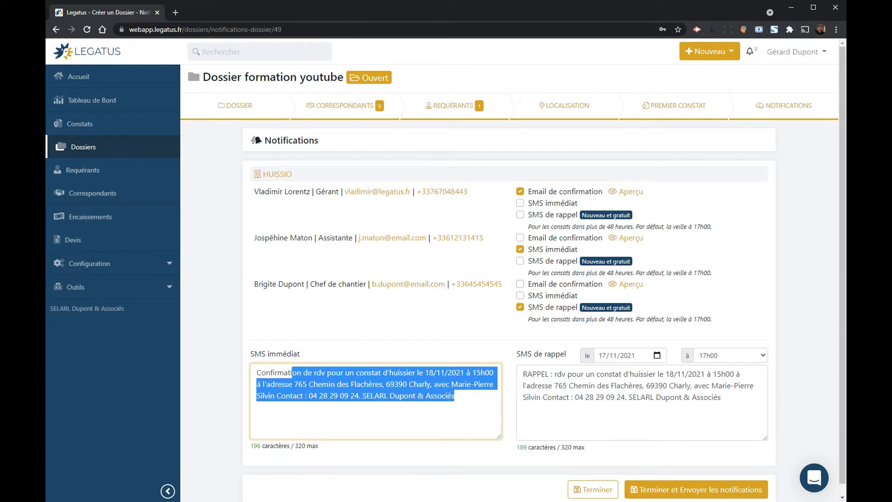
click(287, 373)
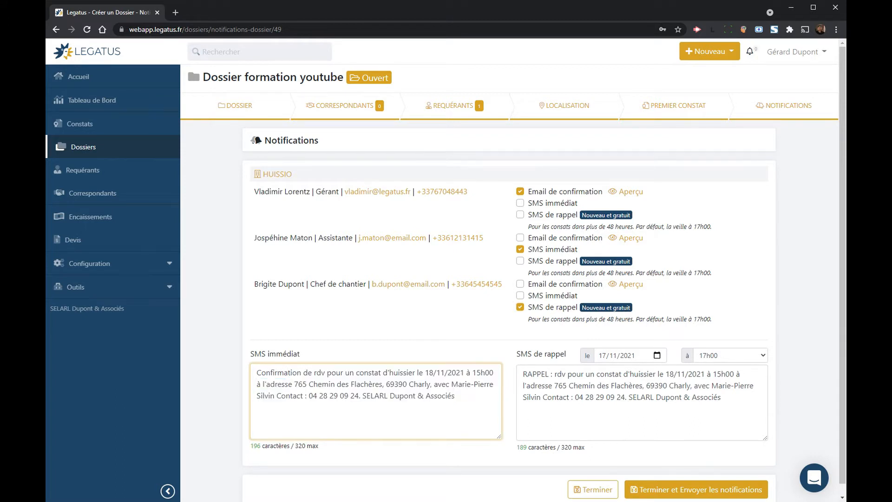
drag(721, 397, 600, 386)
click(599, 385)
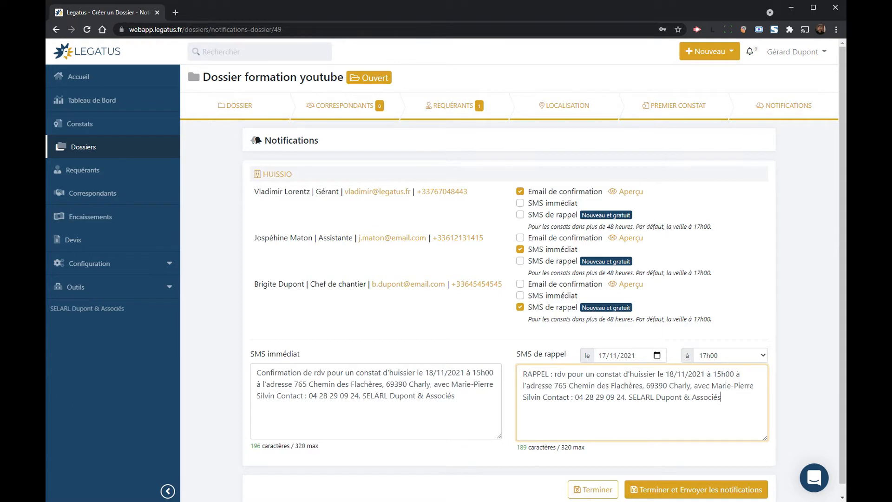
Step: Preview the confirmation e-mail, close the preview, and finish the dossier with Terminer
click(632, 192)
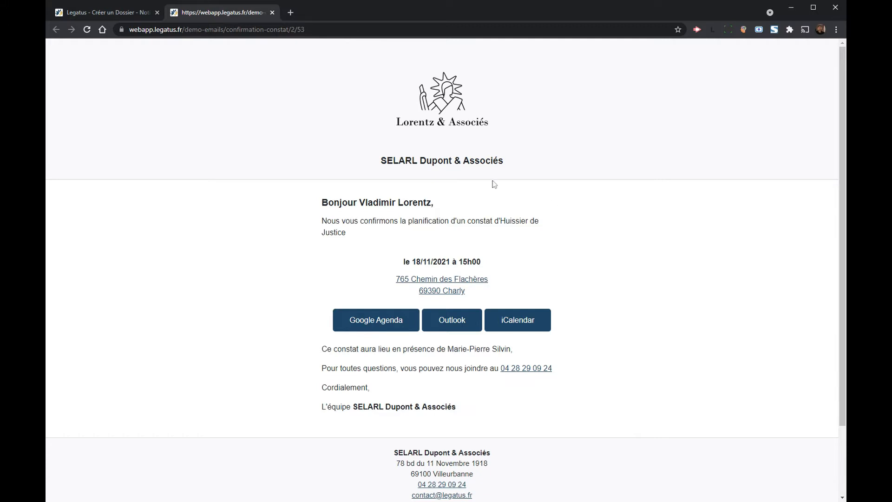
click(273, 12)
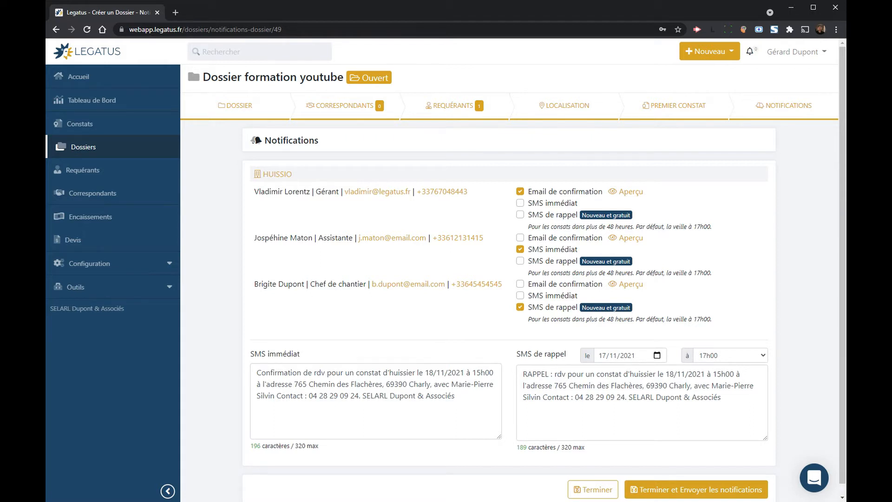
click(599, 492)
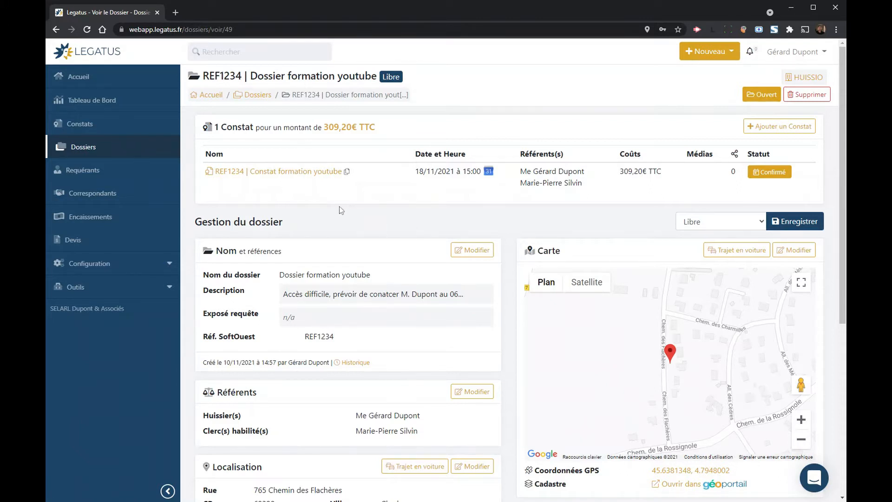
Step: Open the REF1234 | Constat formation youtube constat from the dossier's Constat list
click(274, 173)
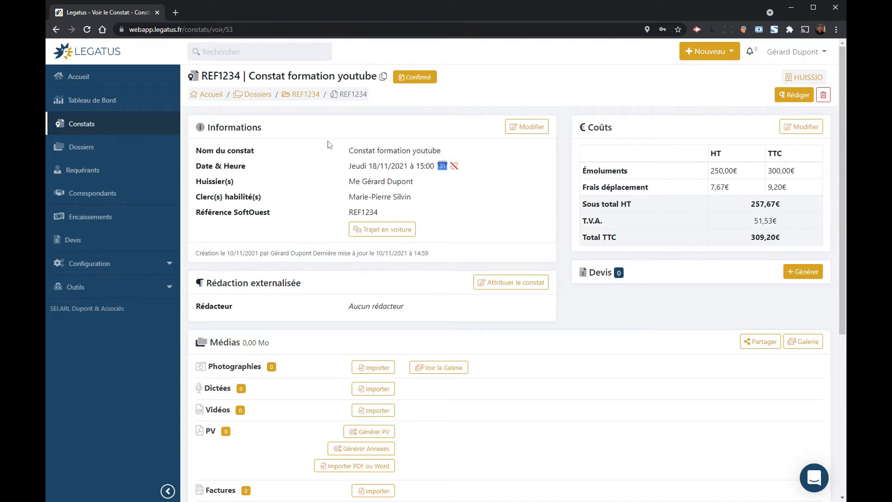
Step: Browse the home calendar and the list of all constats, then return to Accueil
click(79, 84)
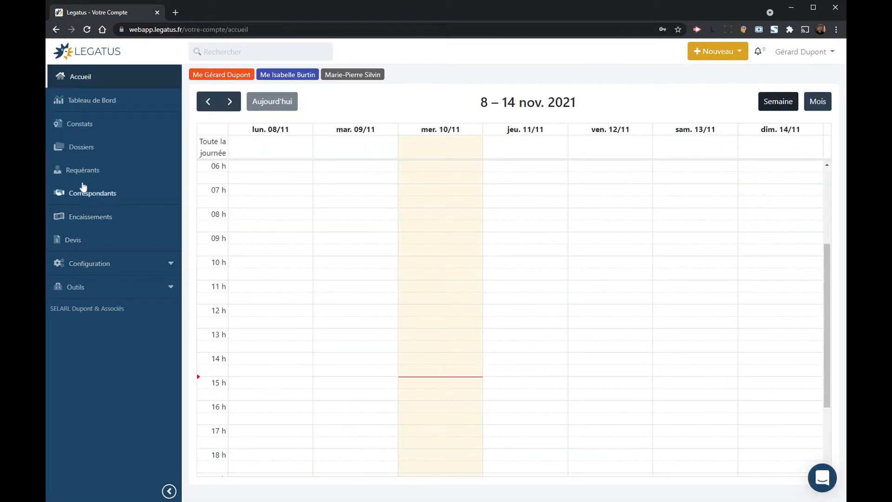
click(76, 125)
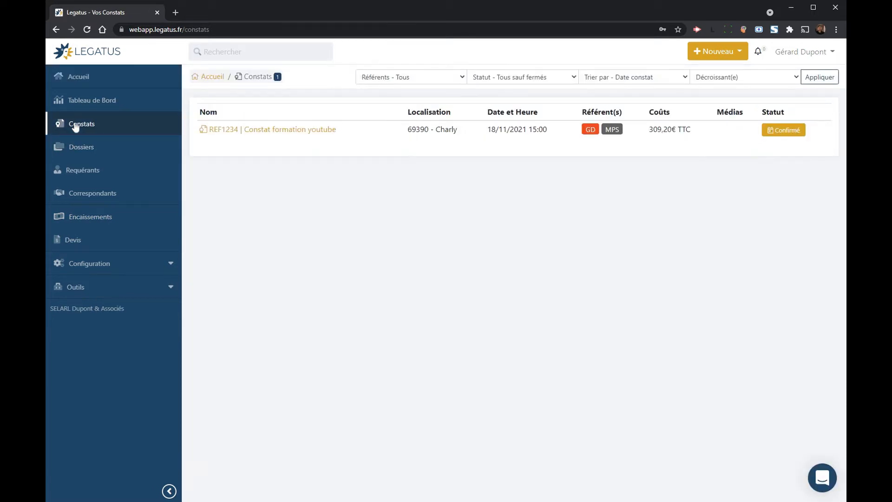
click(252, 52)
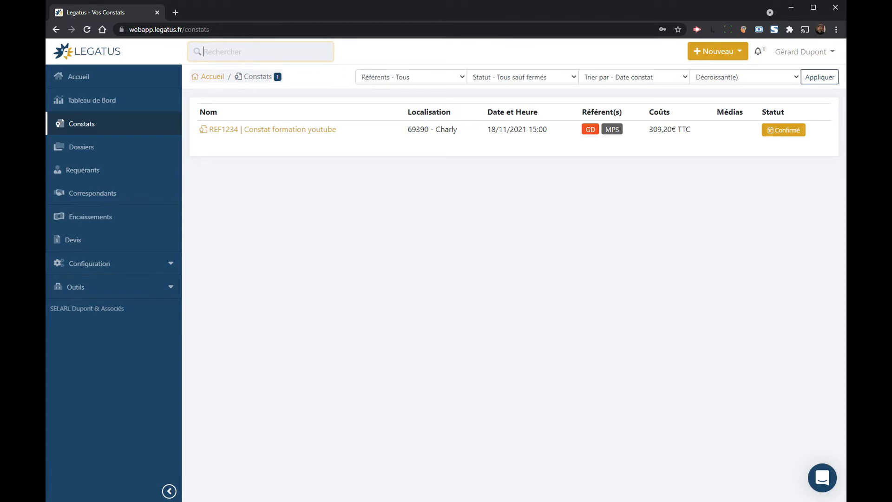
click(89, 83)
Step: Search for 'charly' and open the Dossier formation youtube record
click(195, 53)
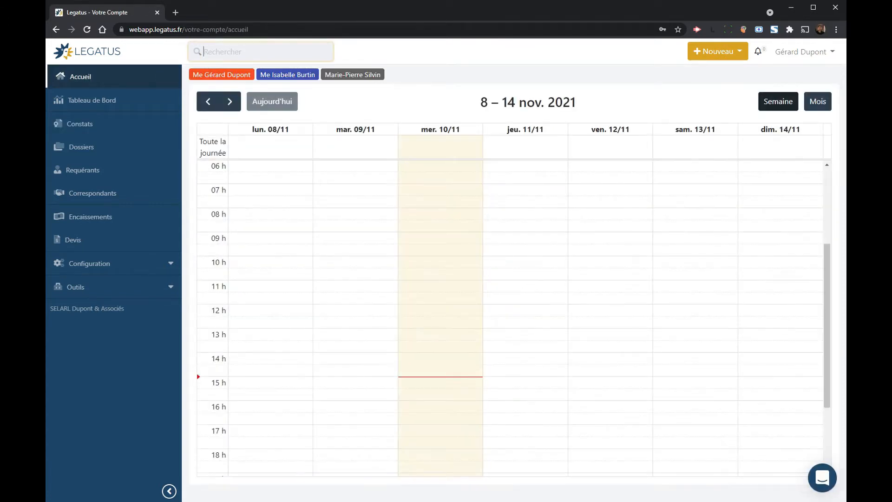
text(chr)
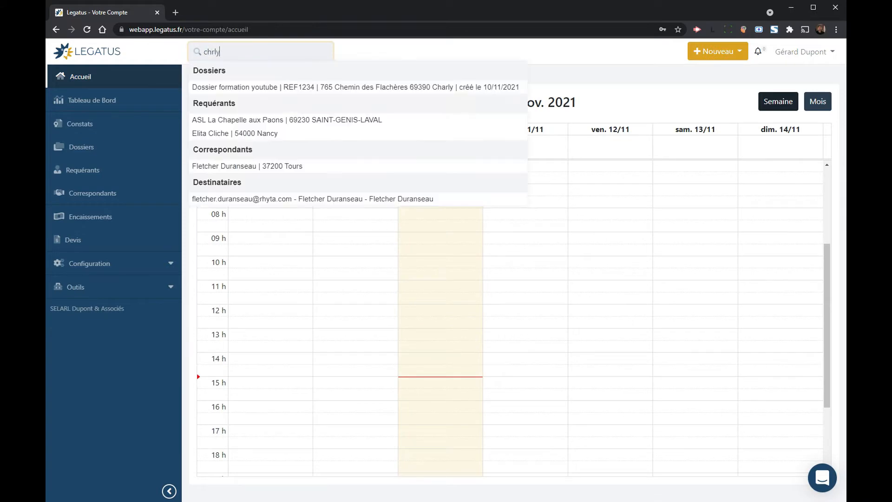
text(ly)
key(Left)
key(Left)
text(a)
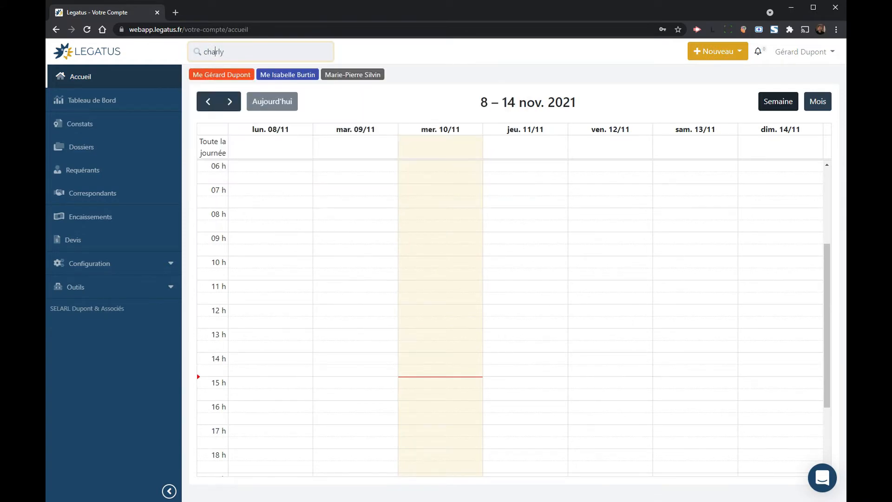
click(235, 87)
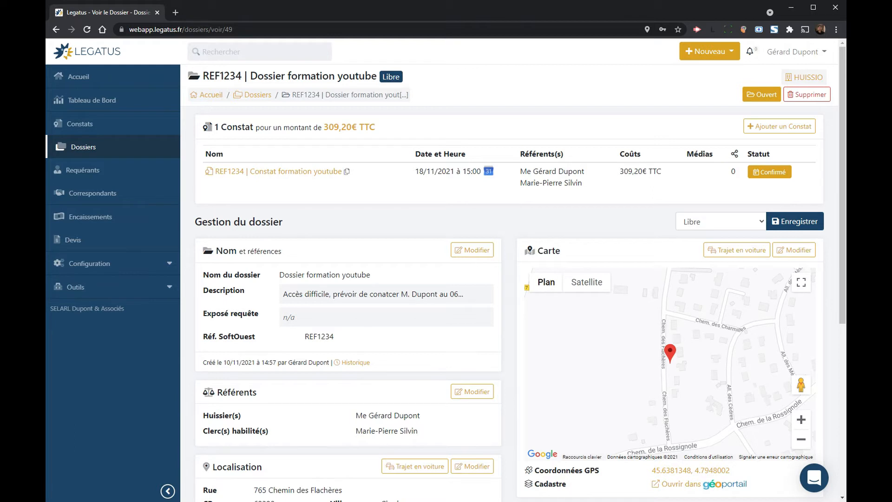
Step: Open the Constat formation youtube record and view its Informations and Coûts editors without changes
click(283, 171)
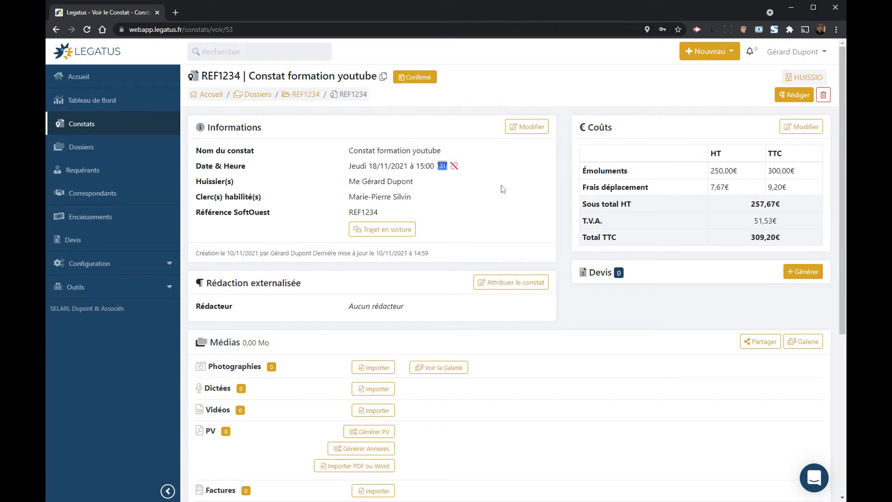
click(524, 126)
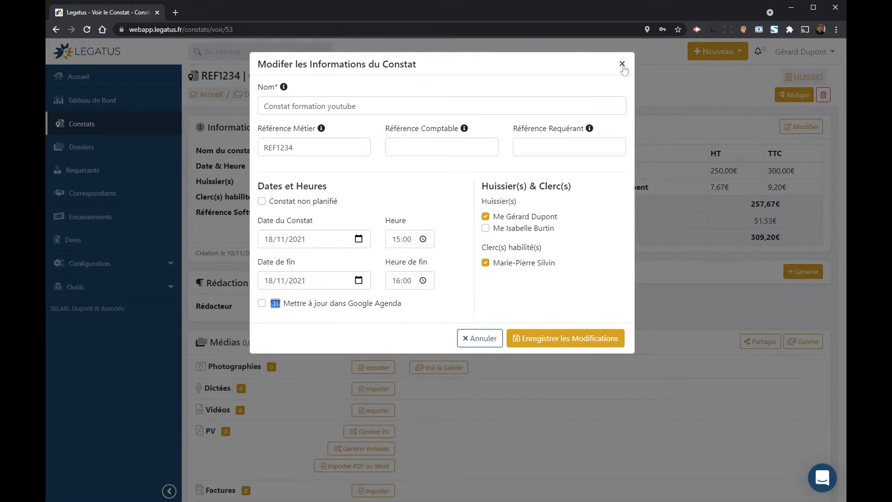
click(622, 64)
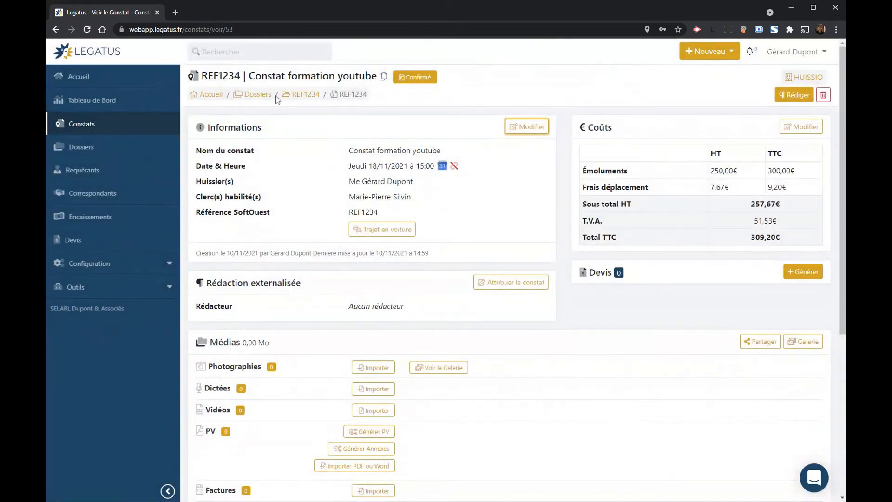
click(801, 126)
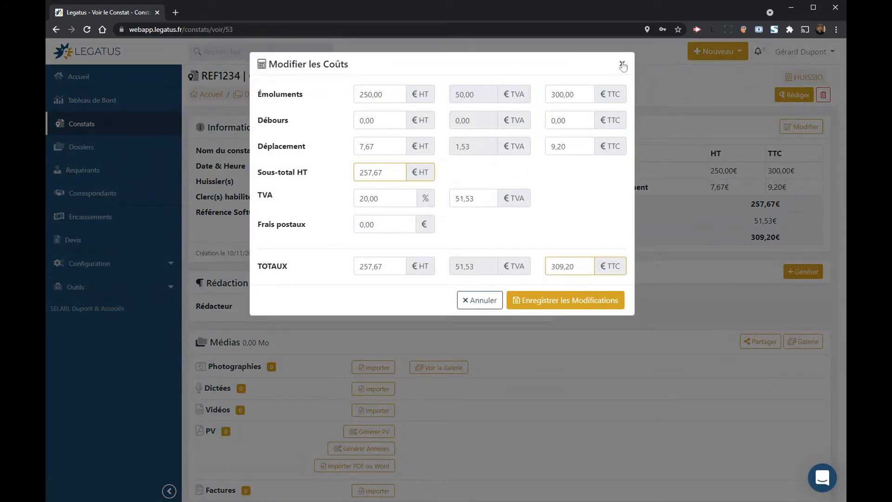
click(623, 64)
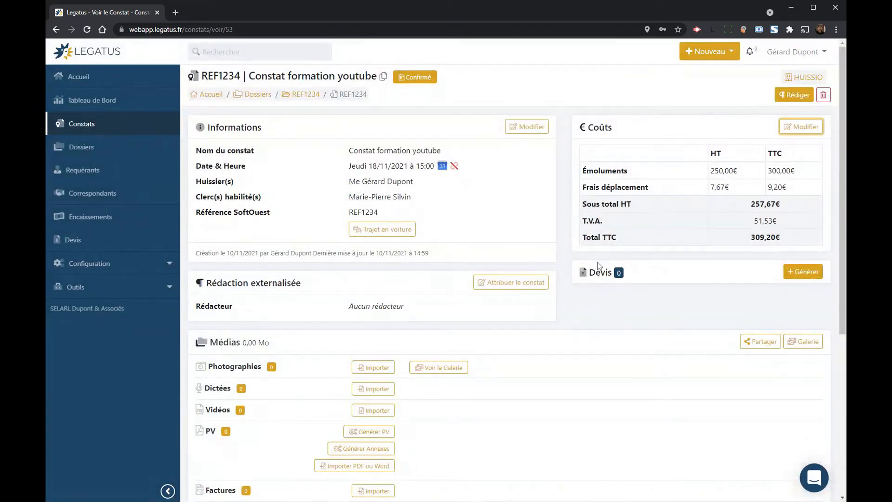
scroll(615, 372, down, 1)
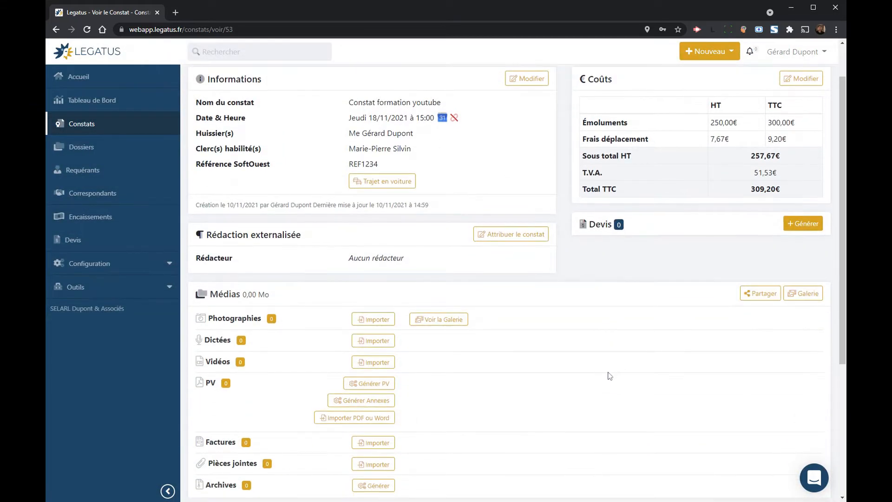
scroll(609, 374, down, 2)
drag(305, 201, 360, 206)
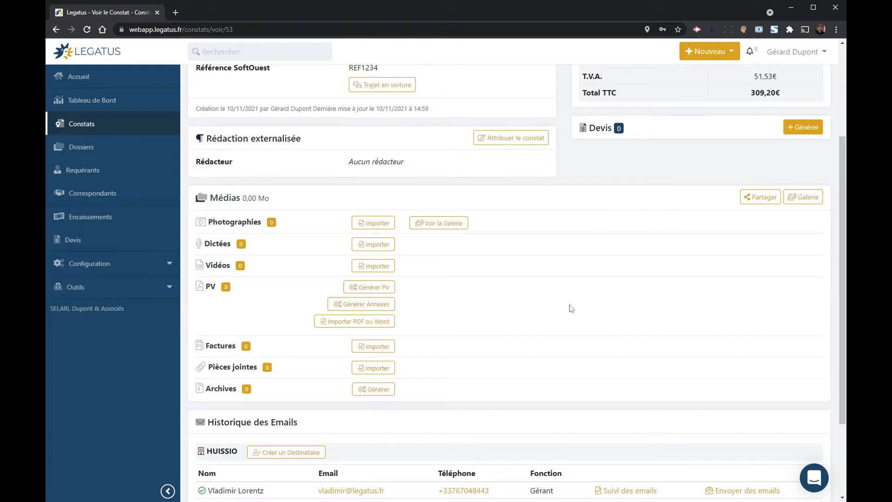
Step: Upload two image files under Photographies for the constat
click(374, 223)
click(446, 272)
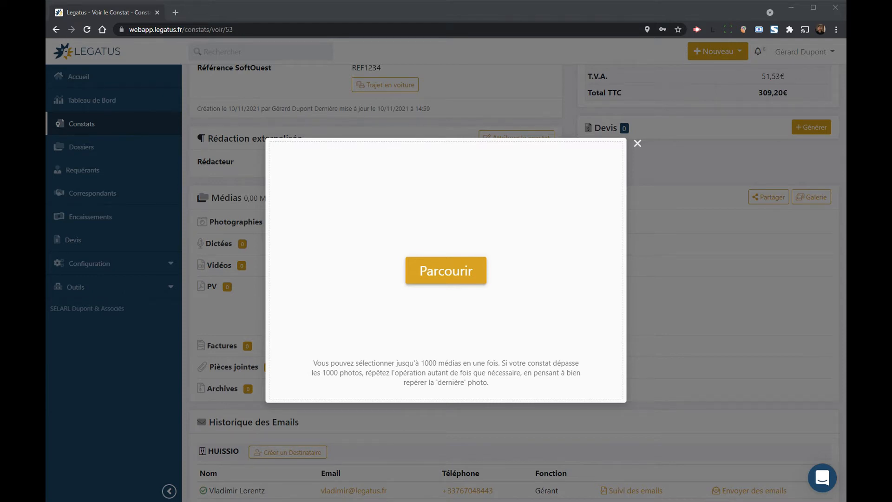
click(322, 391)
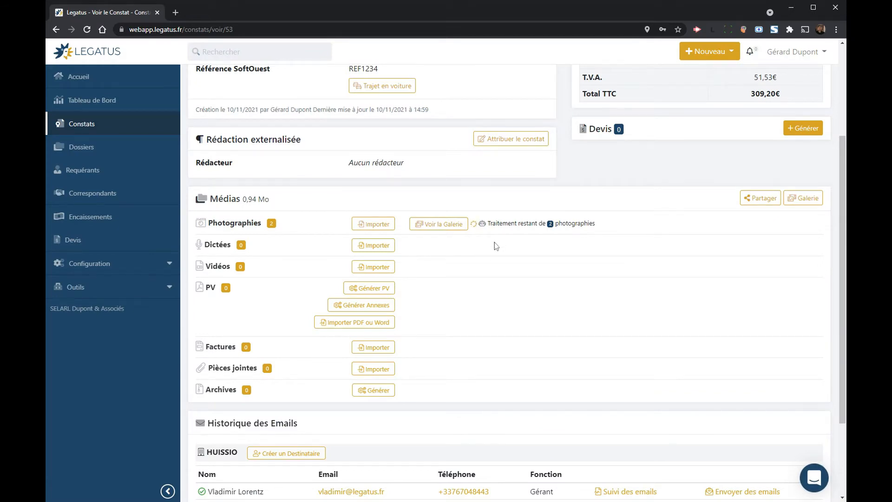
Step: Import the audio file Enregistrement_43.wav under Dictées
click(376, 247)
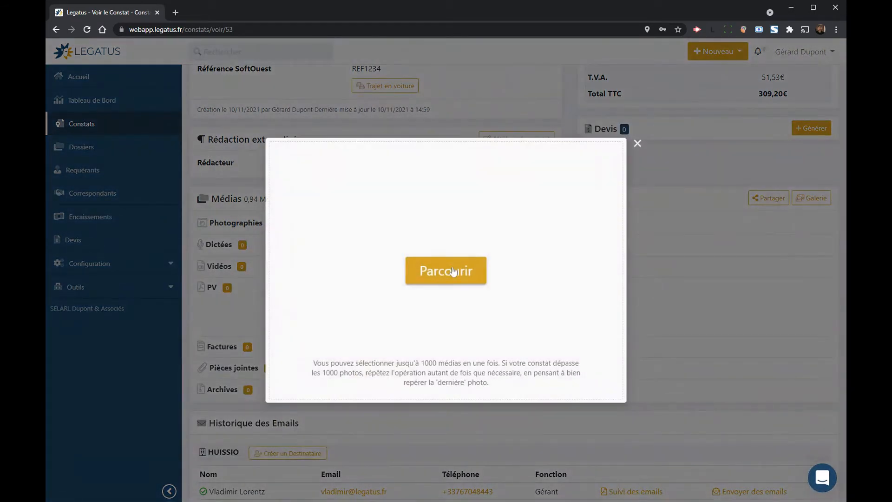
click(453, 271)
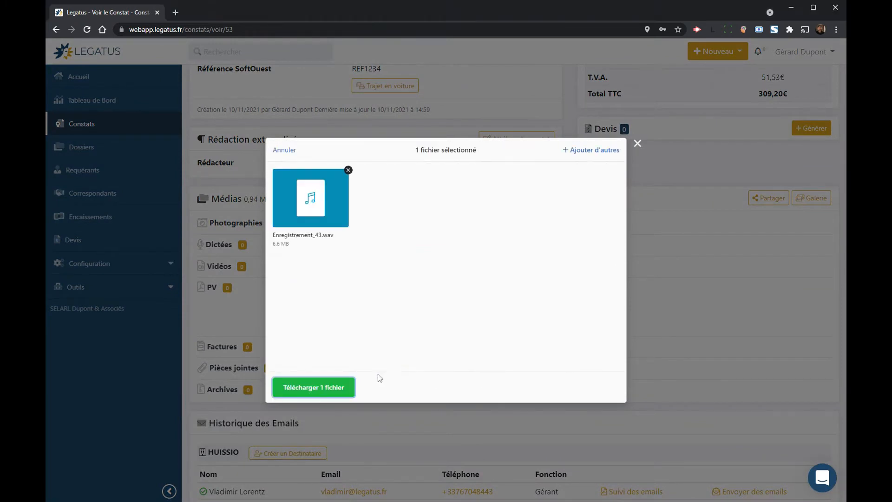
click(342, 382)
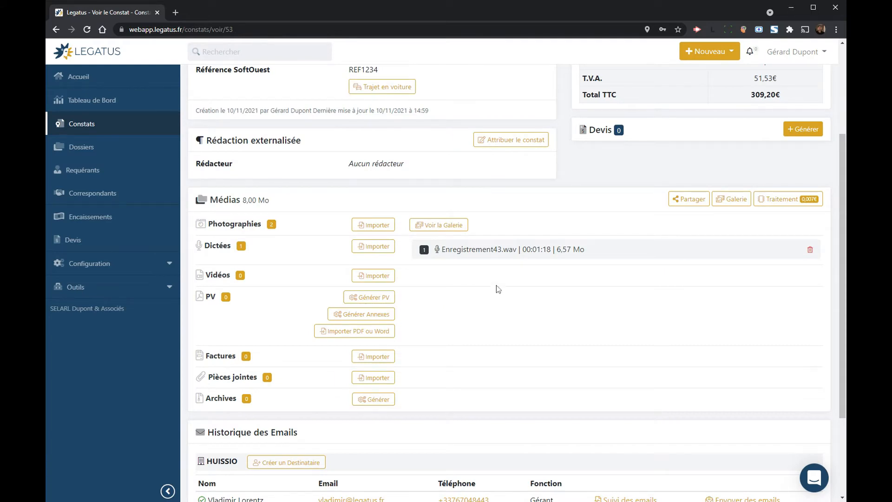
Step: Import two more images, bringing Photographies to 4 and media to 9,64 Mo
click(381, 227)
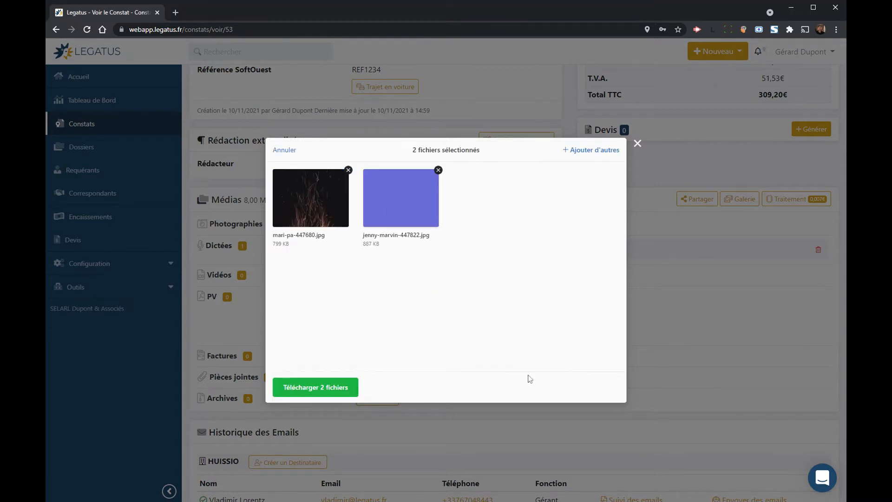
click(350, 390)
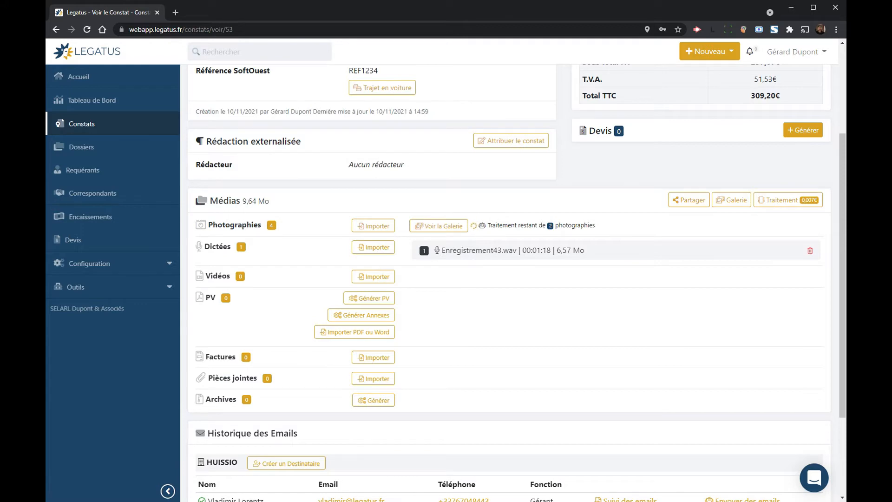
Step: Upload demolition.mp4 under Vidéos, raising the media total to 61,30 Mo
click(386, 281)
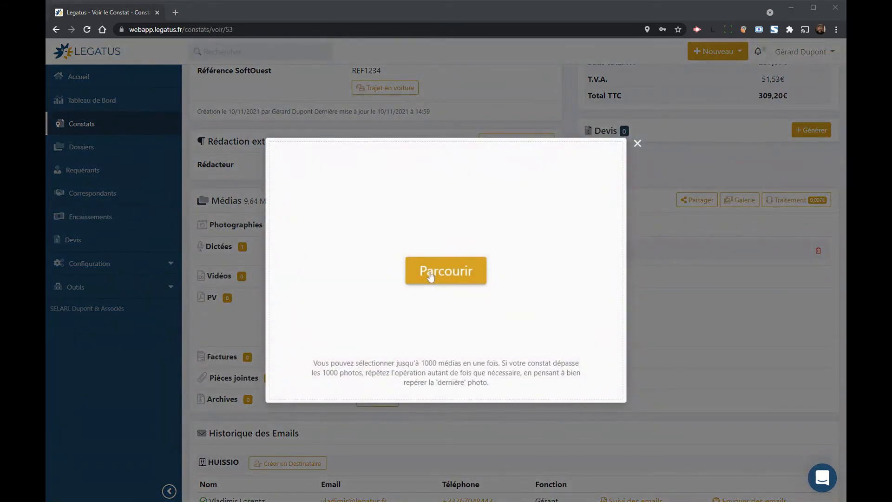
click(430, 277)
click(314, 383)
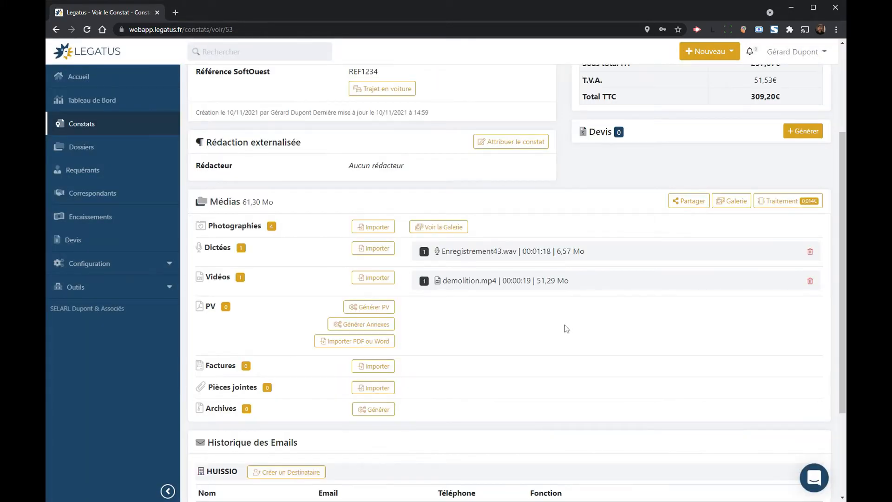
Step: Open Voir la Galerie and expand the Note / Transcription text to its full length
click(444, 227)
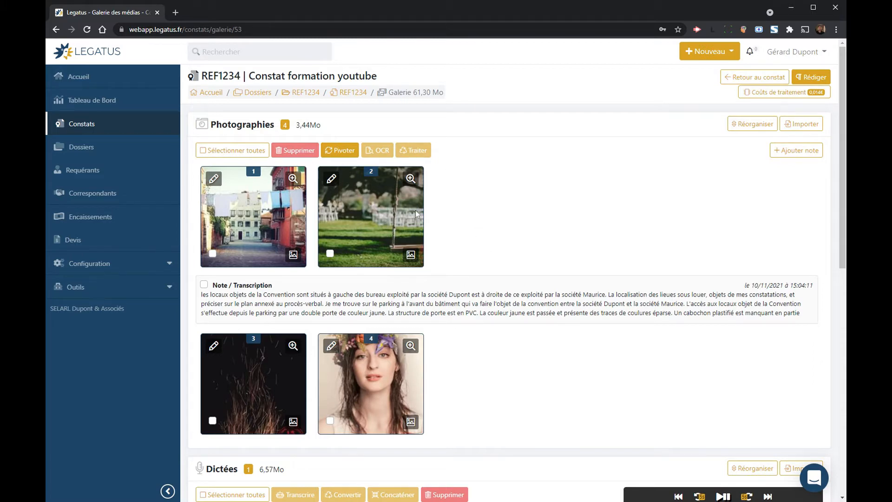
scroll(501, 213, down, 3)
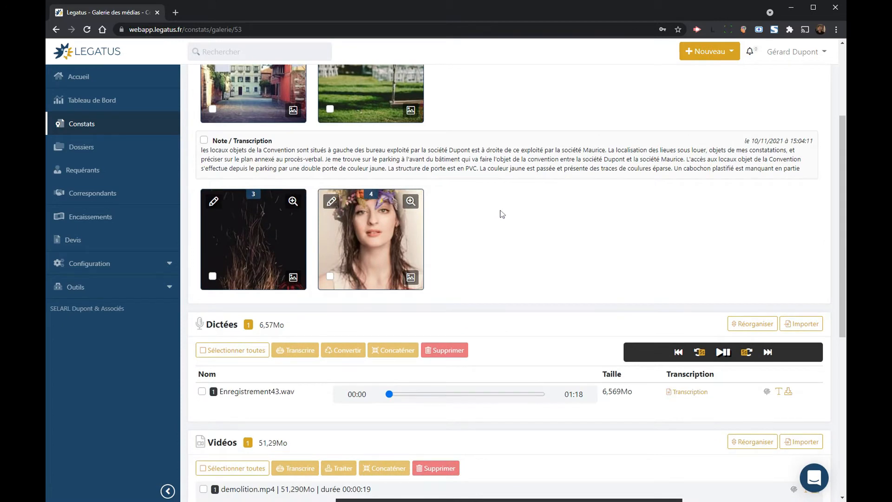
drag(234, 150, 330, 169)
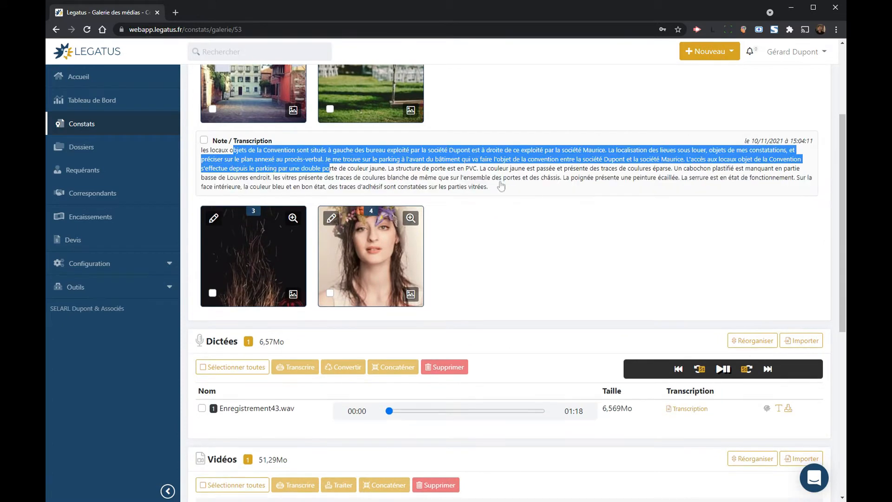
click(533, 218)
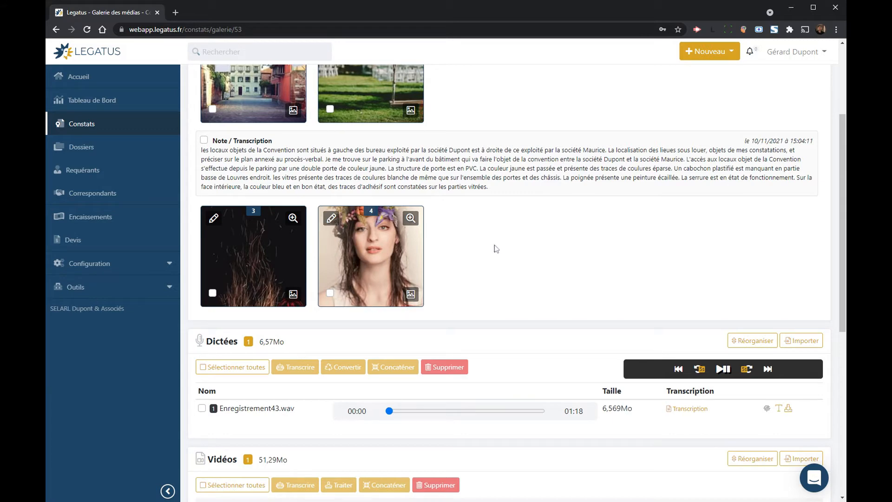
scroll(510, 258, down, 2)
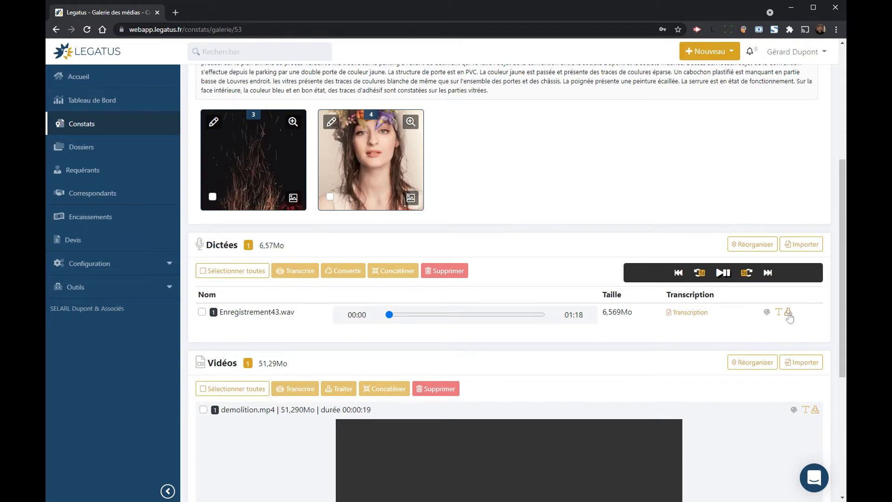
Step: Glance at the dictation's full transcription, then enlarge gallery photo 1 (5z8cielxw1y-charles-l.jpg)
click(699, 313)
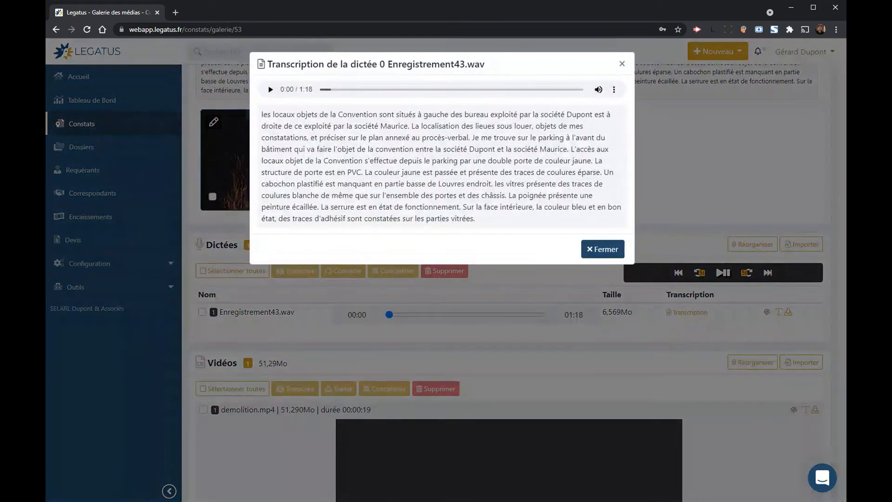
click(603, 250)
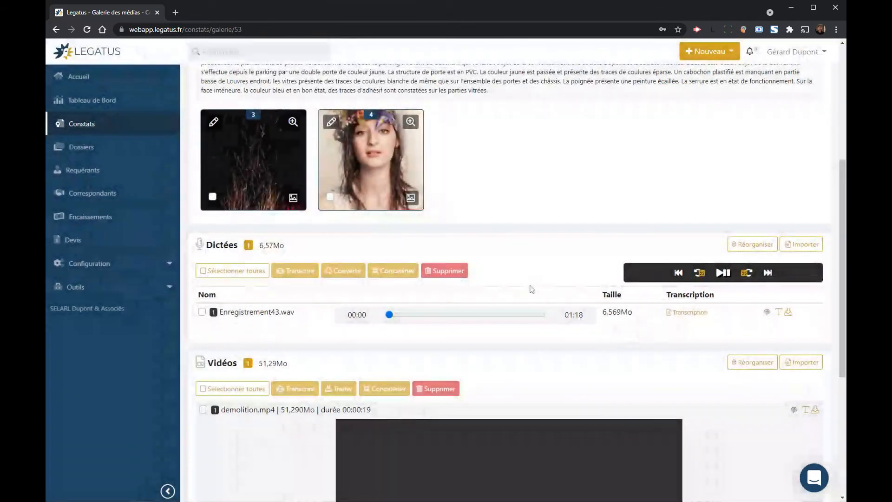
scroll(518, 256, down, 4)
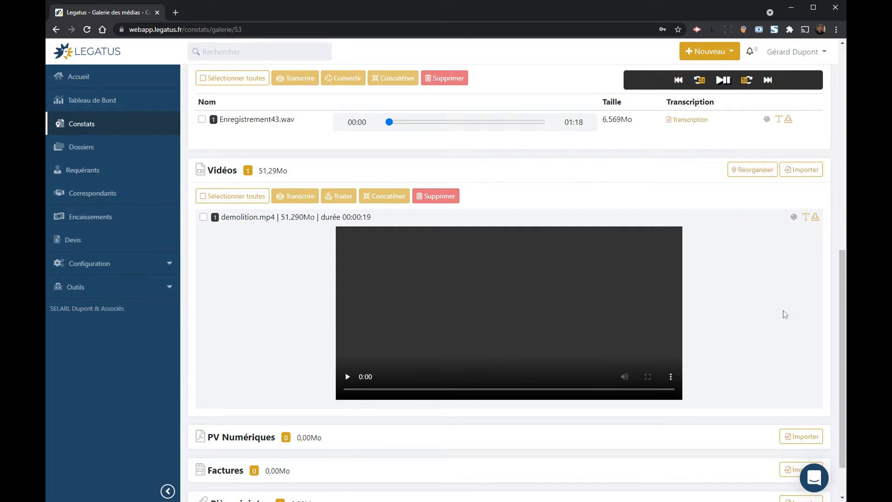
scroll(711, 364, up, 10)
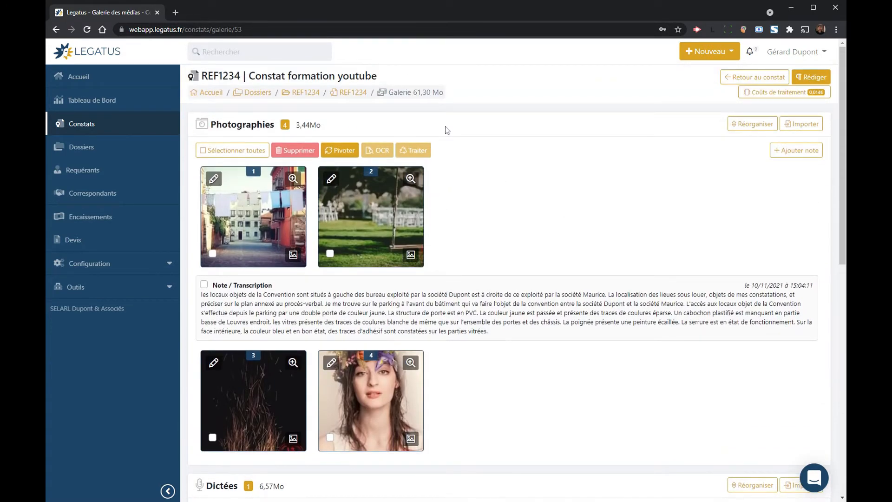
click(293, 179)
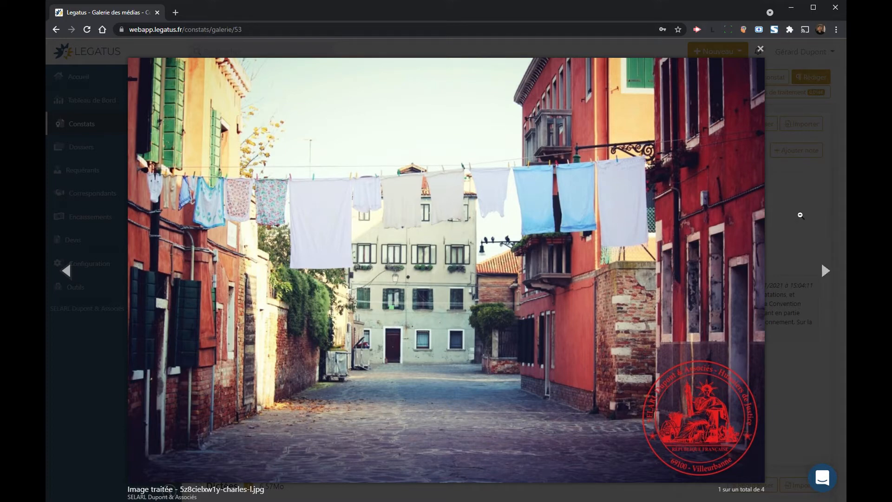
Step: Close the photo viewer and return to the REF1234 'Constat formation youtube' overview via the breadcrumb
click(800, 215)
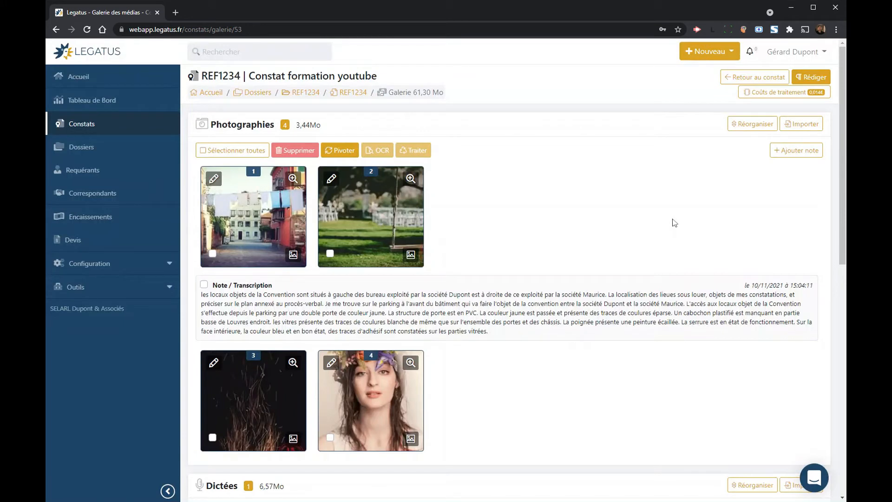
click(814, 478)
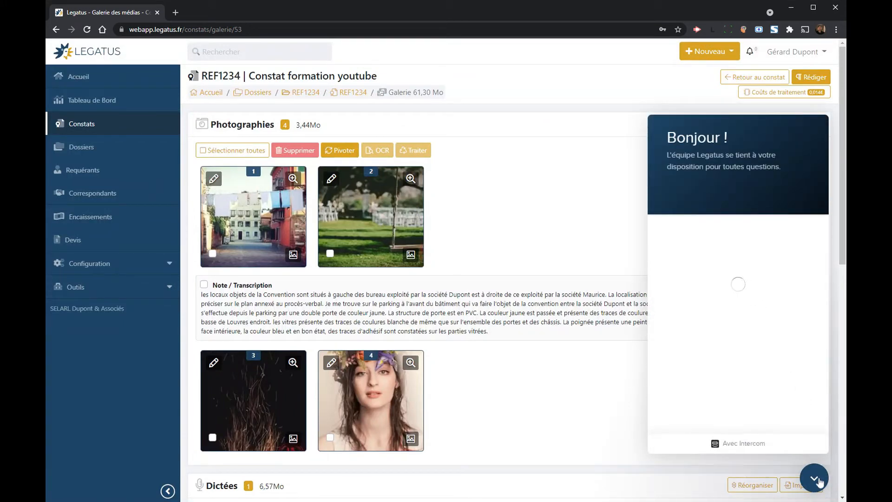
click(817, 480)
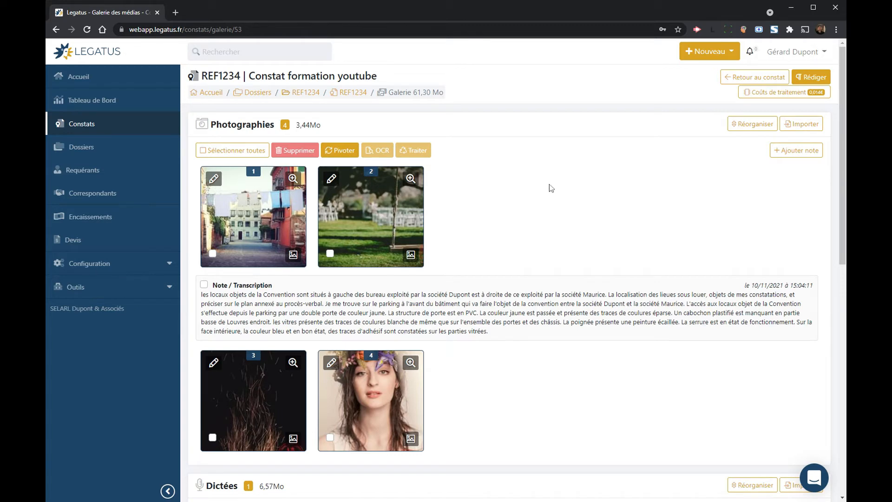
click(358, 94)
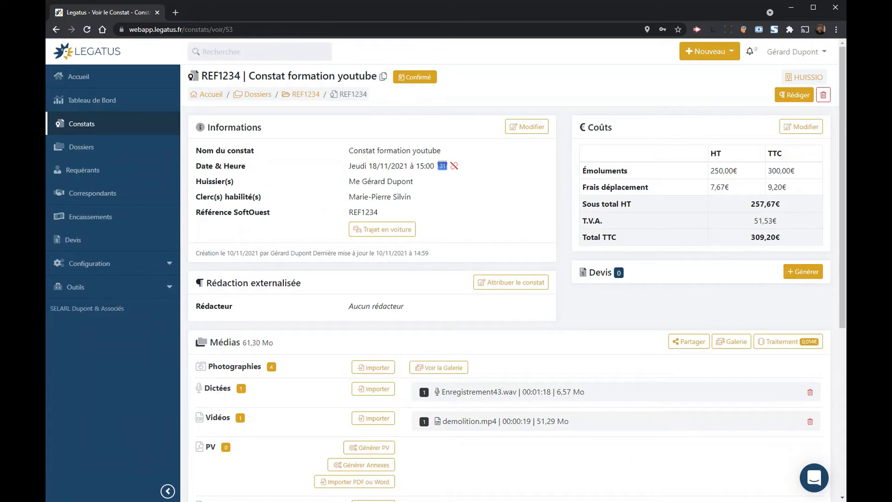
Step: Open Configuration > Matrices in a new tab and switch to the Vos Matrices tab
click(133, 264)
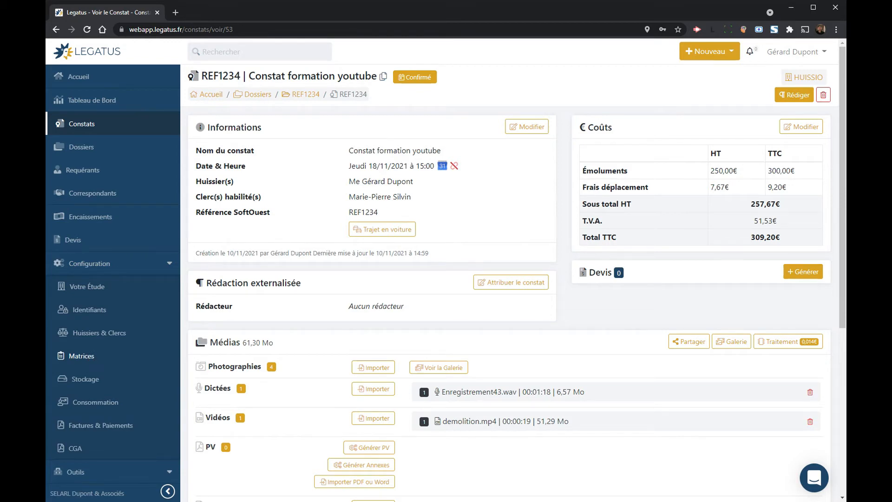
middle_click(92, 355)
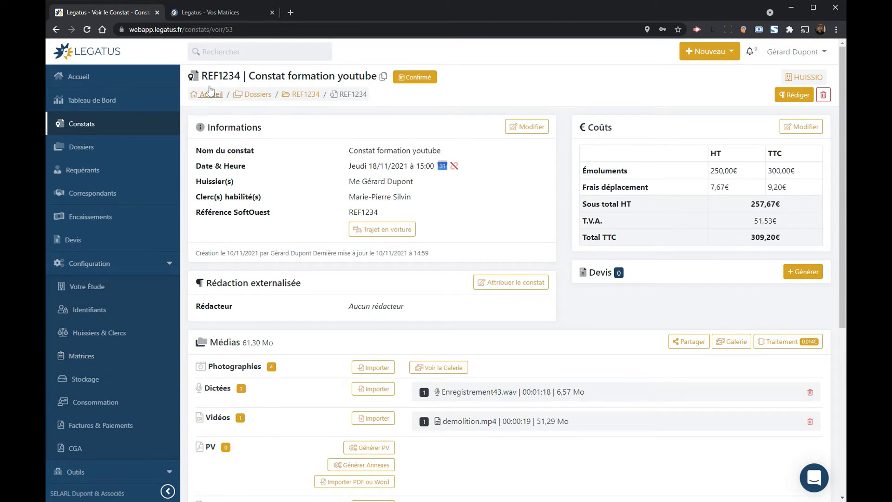
click(223, 13)
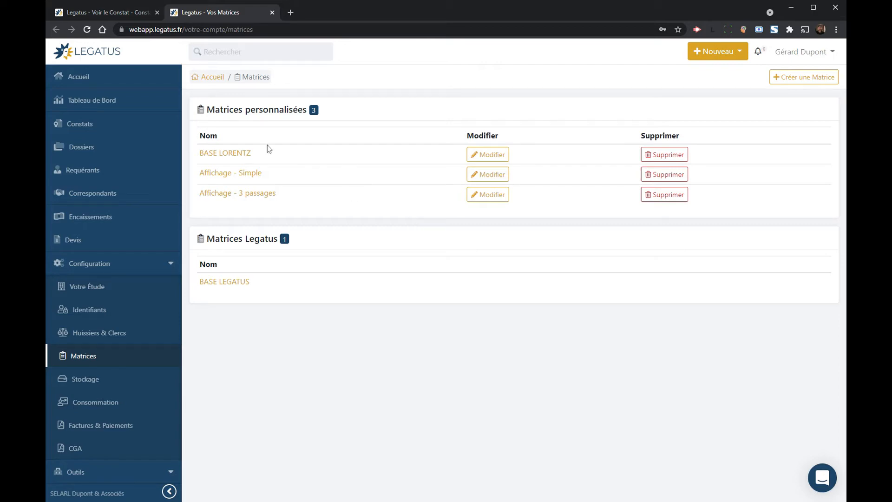
Step: Open the BASE LORENTZ matrix and inspect its date_explicite_constat and matricule_huissier placeholders
click(226, 155)
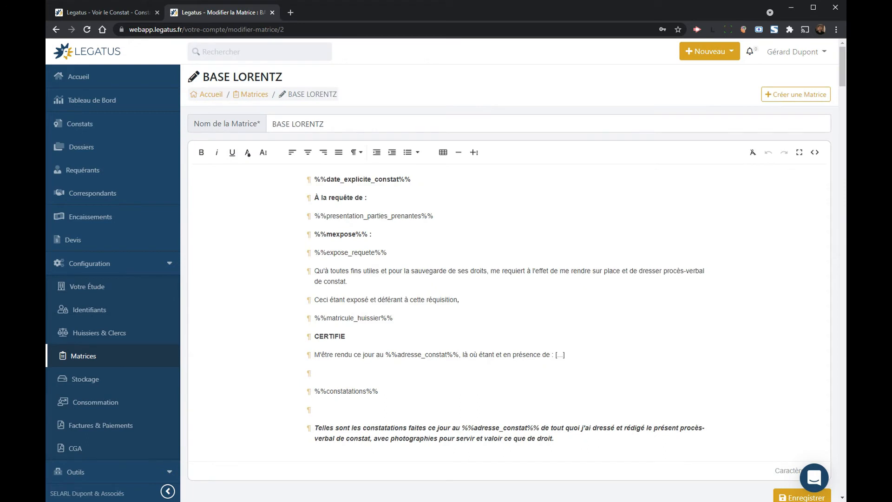
drag(315, 179, 411, 179)
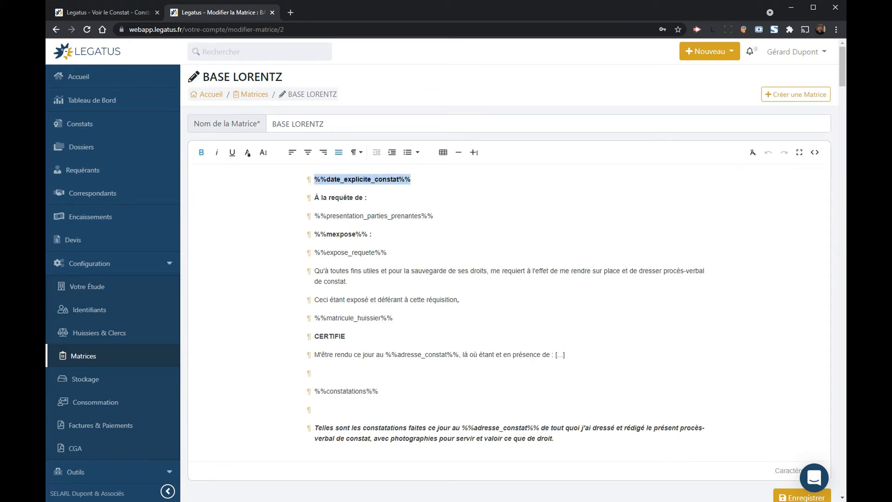
click(359, 180)
double_click(359, 179)
drag(315, 198, 349, 198)
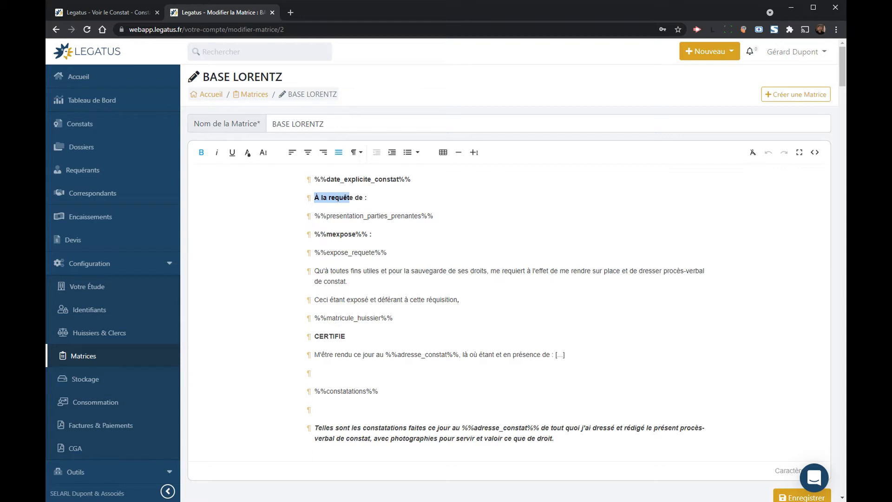
click(335, 271)
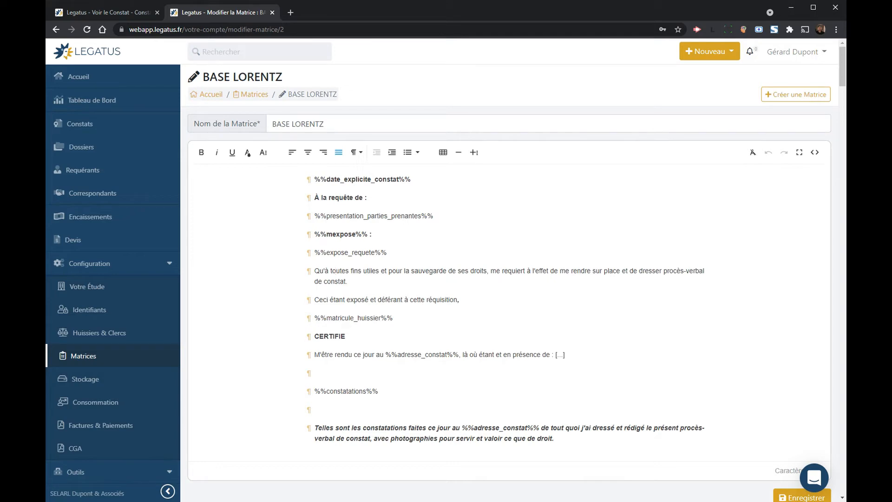
double_click(345, 318)
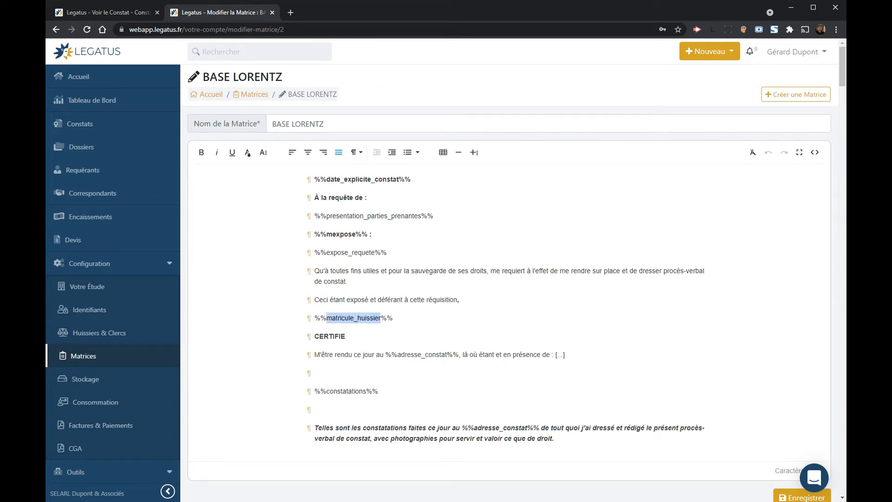
Step: Scroll through the matrix's Valeurs dynamiques, then close the Modifier la Matrice tab
scroll(258, 209, down, 10)
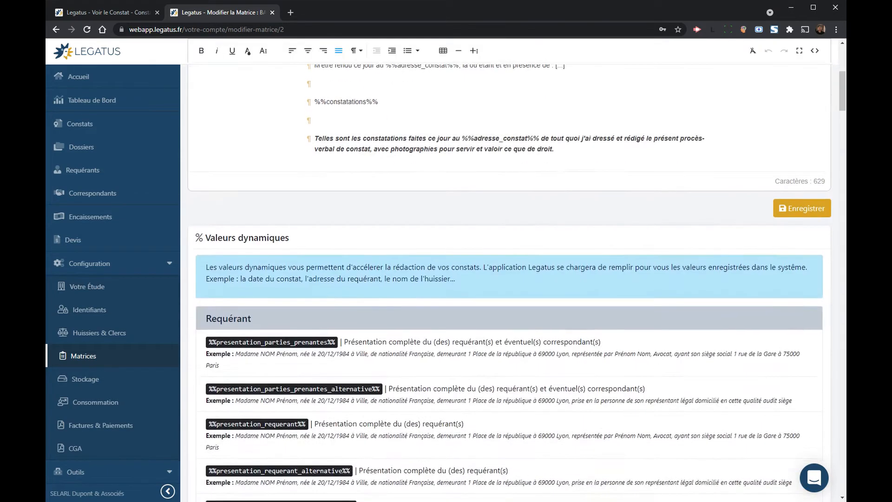
scroll(259, 209, down, 7)
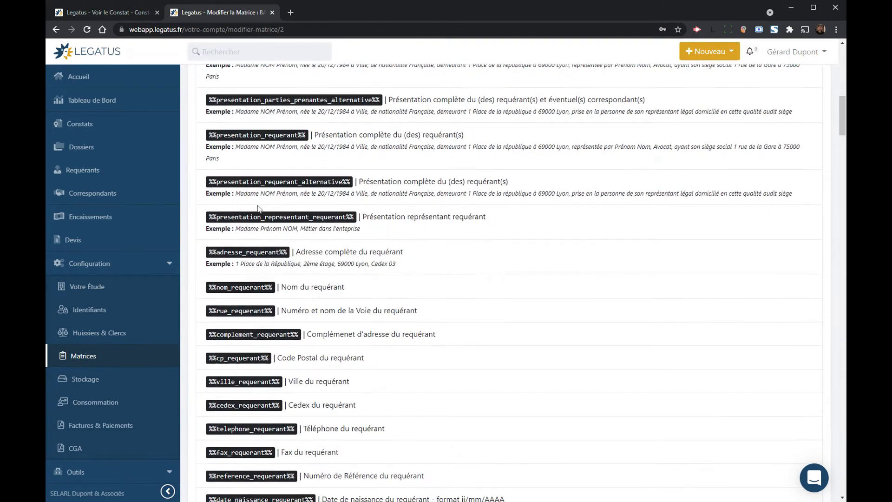
scroll(259, 209, up, 15)
scroll(259, 208, up, 1)
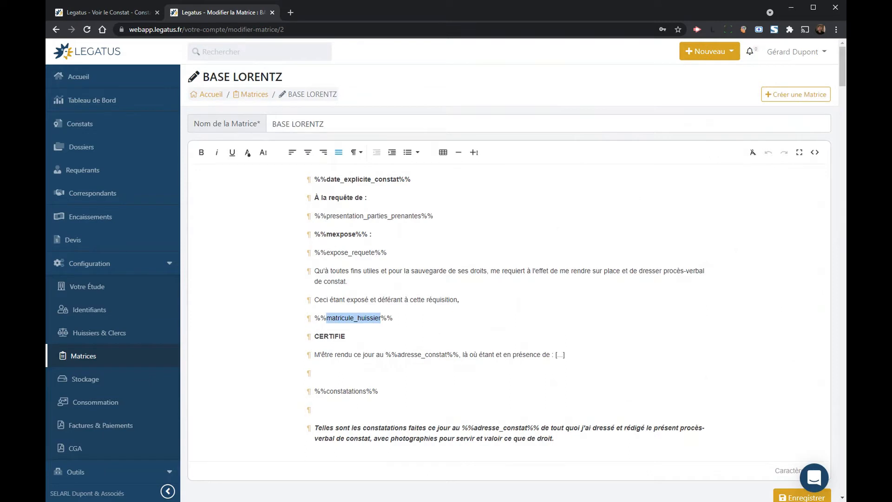
click(443, 270)
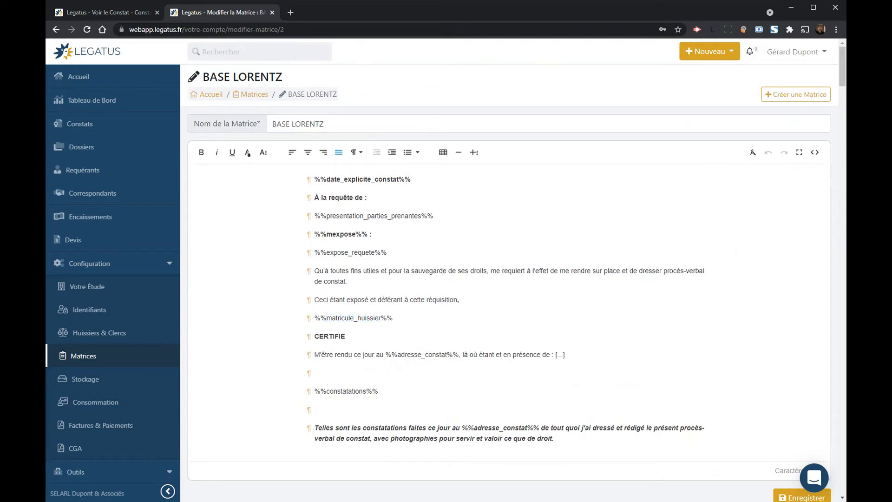
click(273, 13)
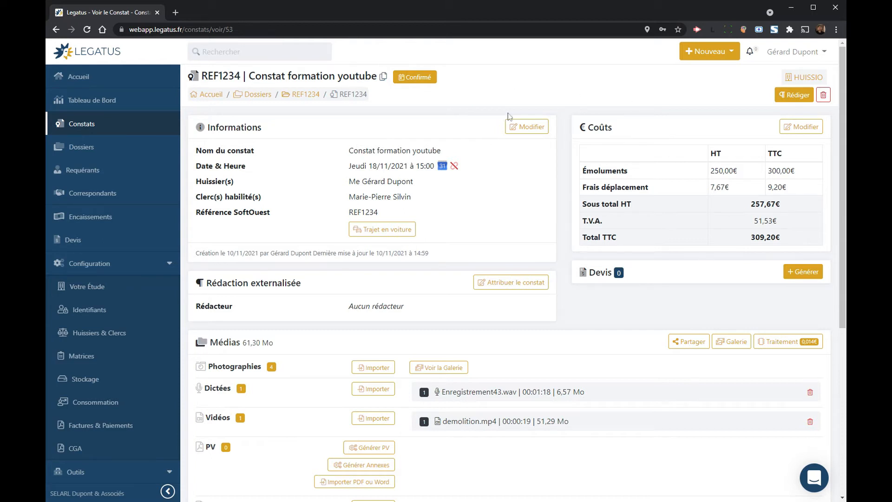
Step: Pre-draft the PV using matrix BASE LORENTZ with Médias en Corps de Texte
click(793, 96)
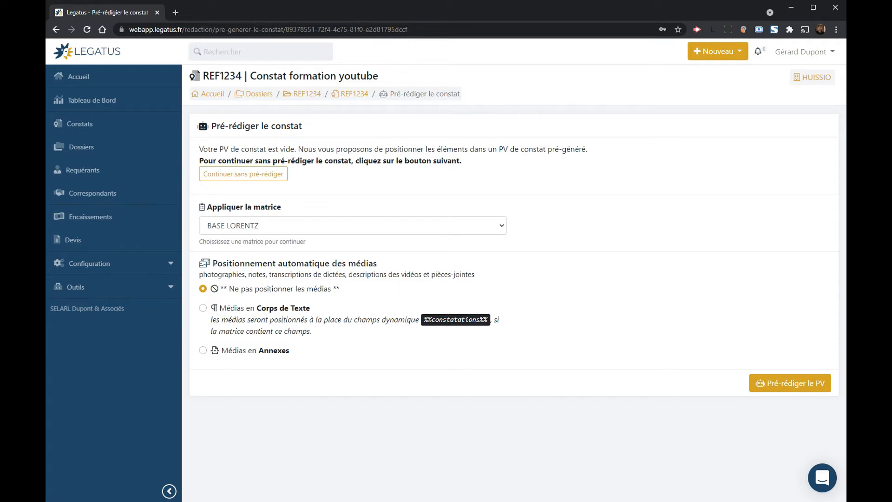
click(284, 227)
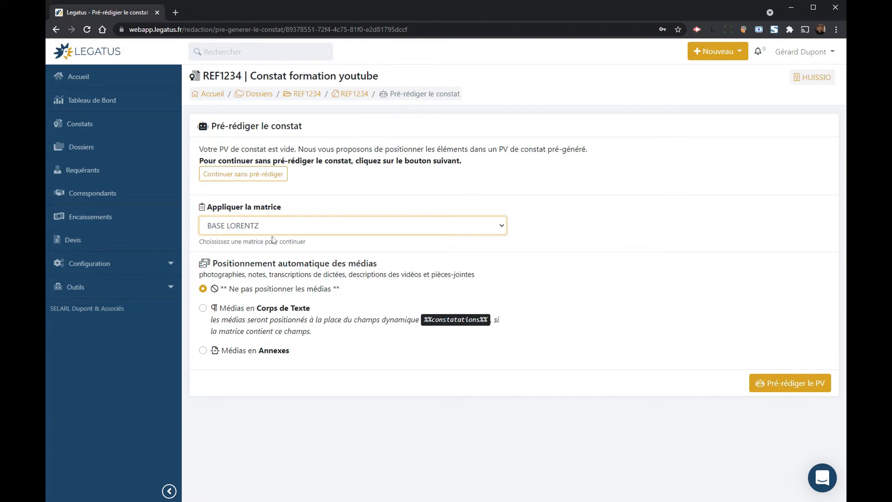
click(265, 309)
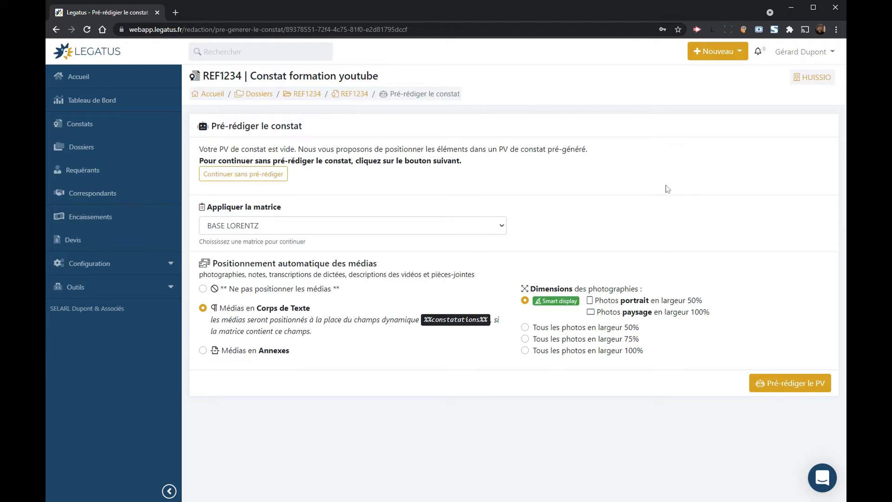
click(785, 385)
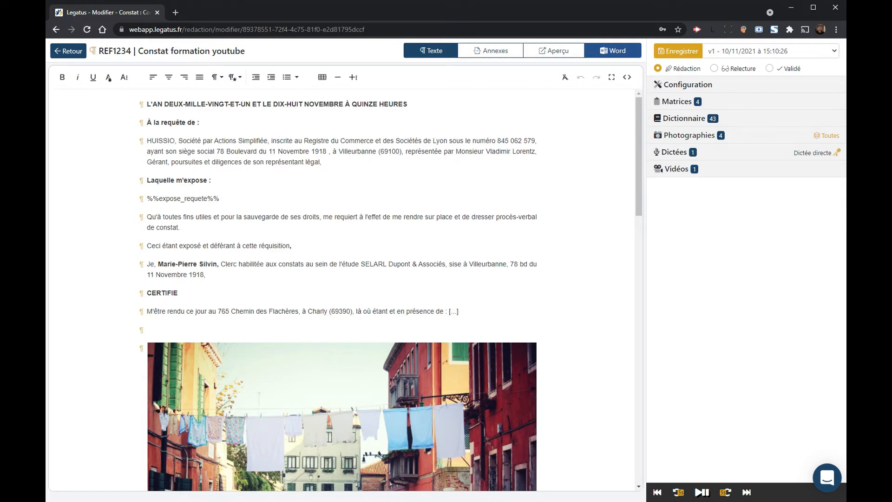
Step: Check the PV in the Aperçu PDF tab, then place the caret after expose_requete in the editor
click(219, 199)
click(551, 54)
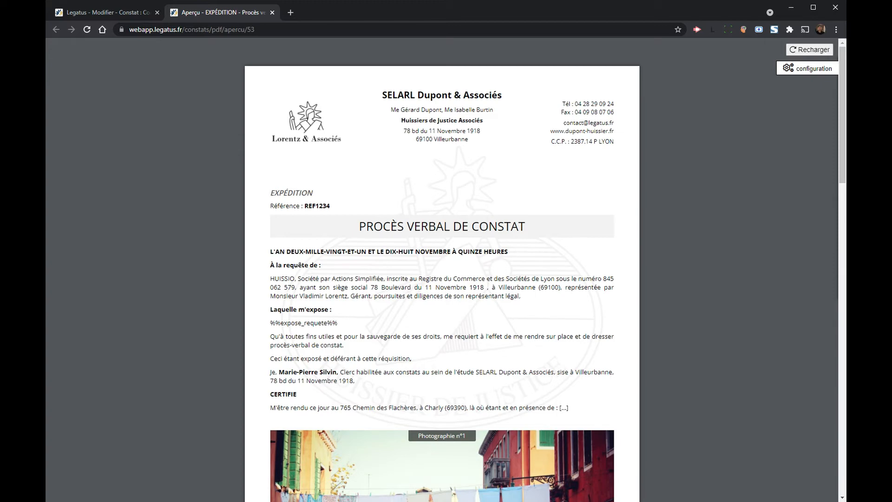
click(121, 16)
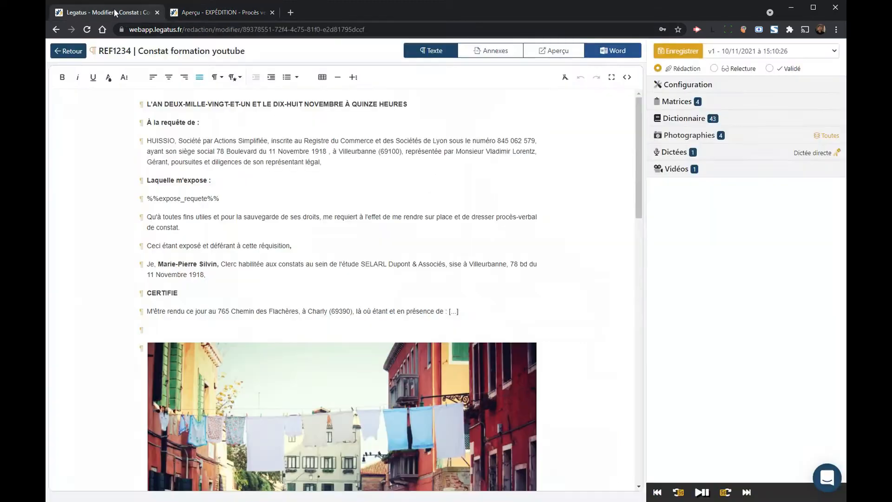
click(173, 12)
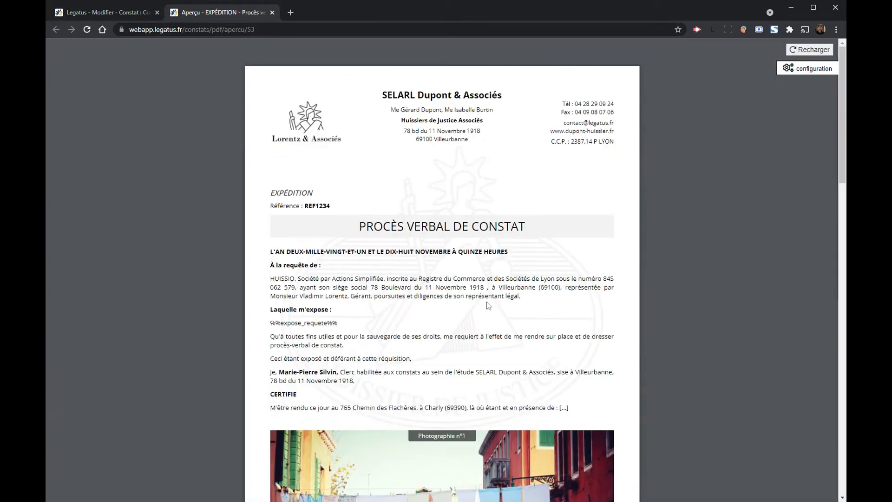
click(128, 15)
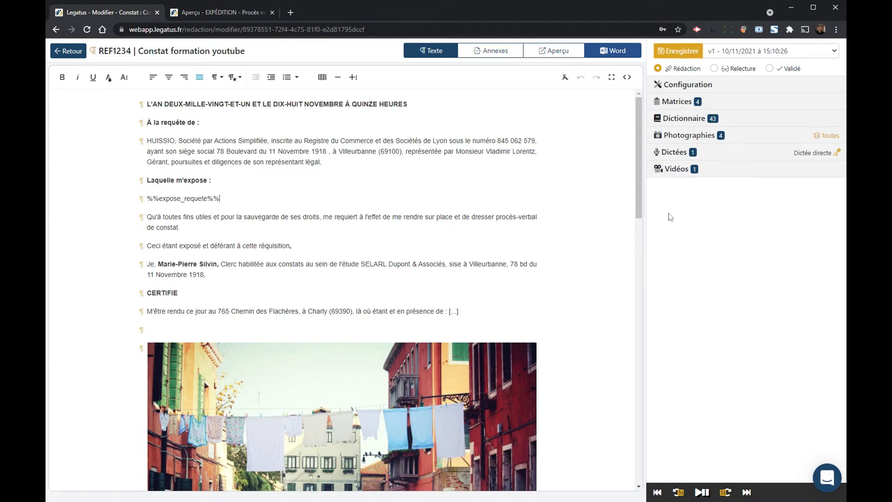
click(220, 199)
Step: Check the empty Annexes tab, then reveal the Largeur des photos setting (100%, 75%, 50%)
click(501, 53)
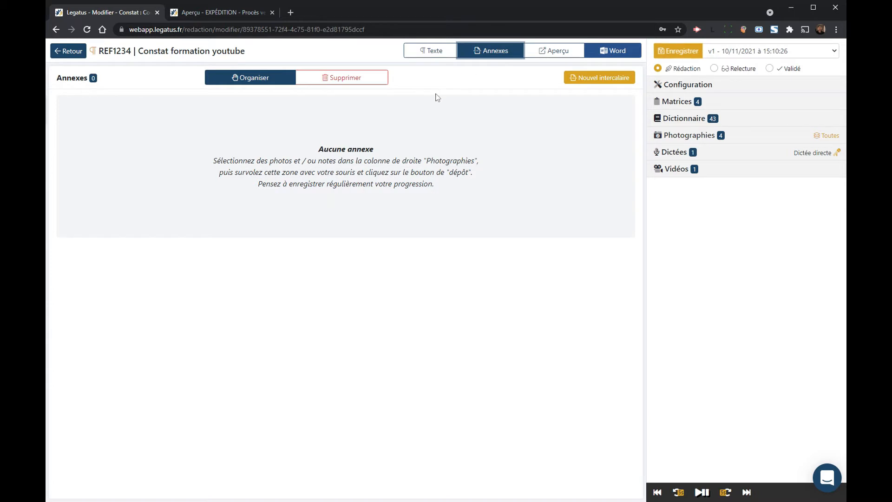
click(427, 57)
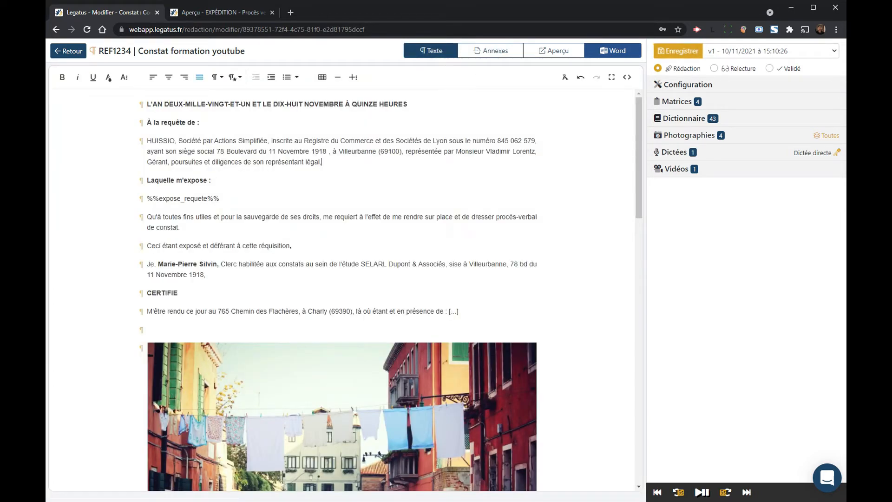
scroll(277, 260, down, 15)
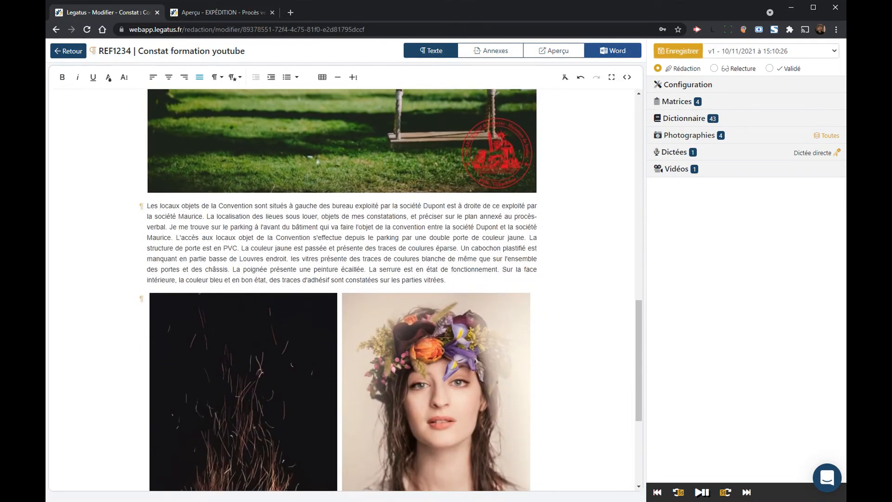
scroll(277, 260, down, 5)
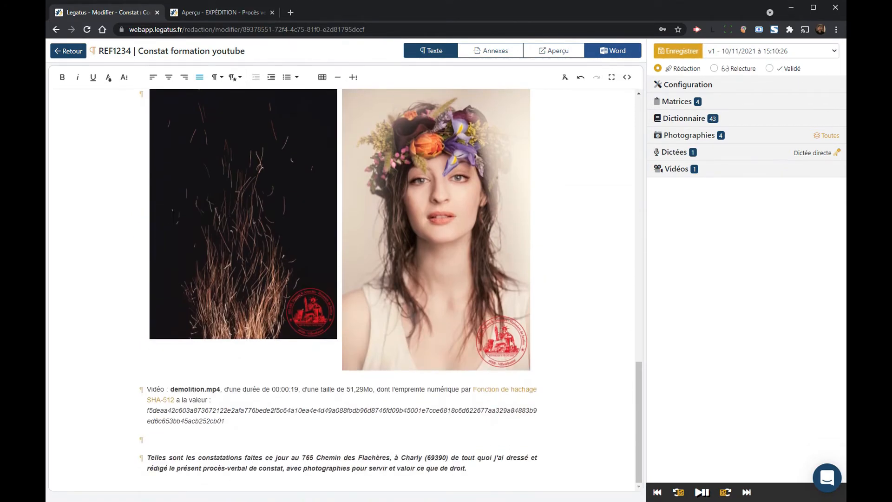
scroll(349, 324, up, 20)
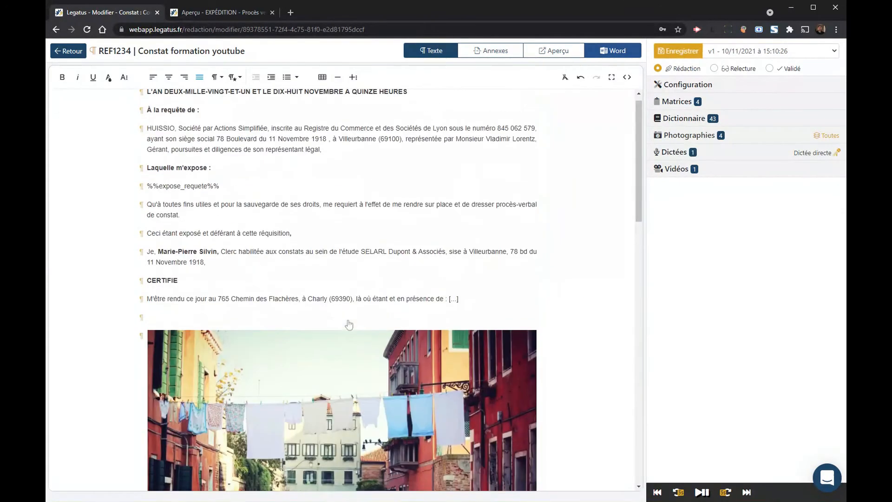
scroll(349, 324, up, 1)
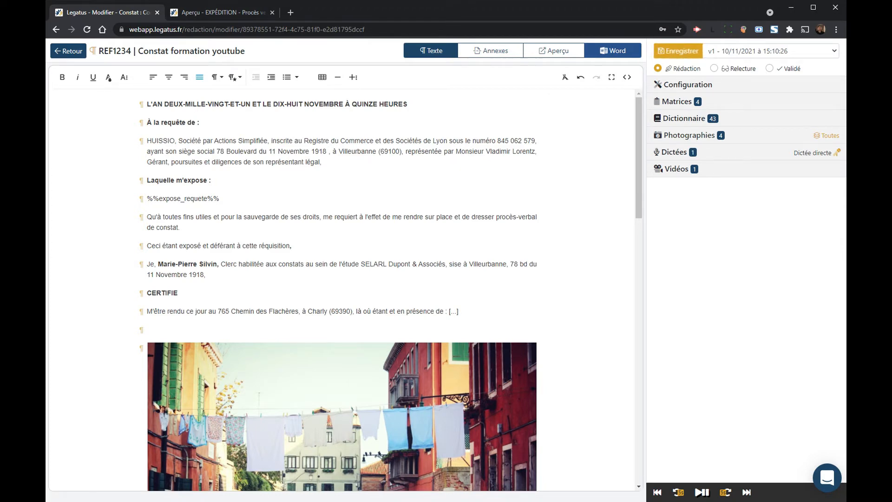
click(686, 86)
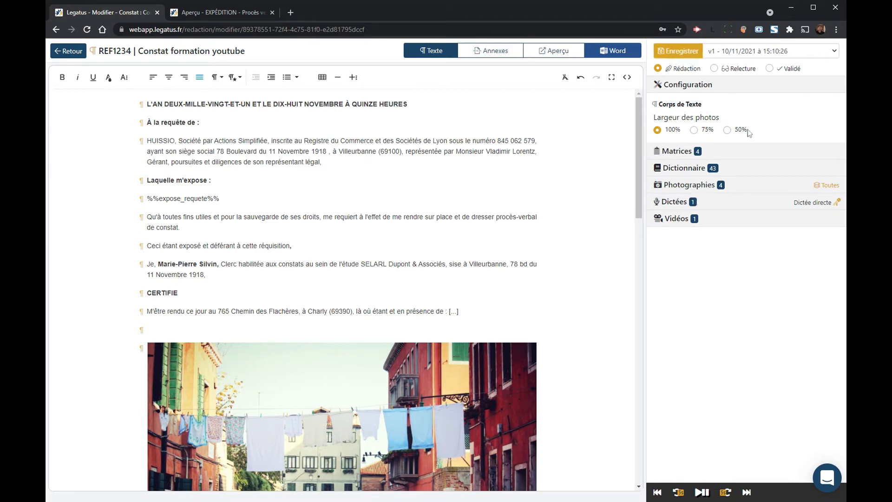
Step: Shrink the Venice street photo and the swing photo to 50% width
scroll(325, 279, down, 6)
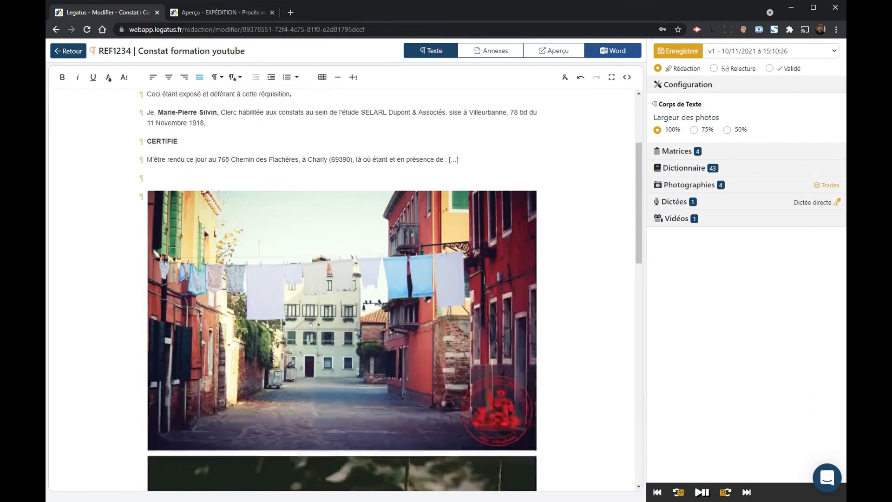
click(326, 225)
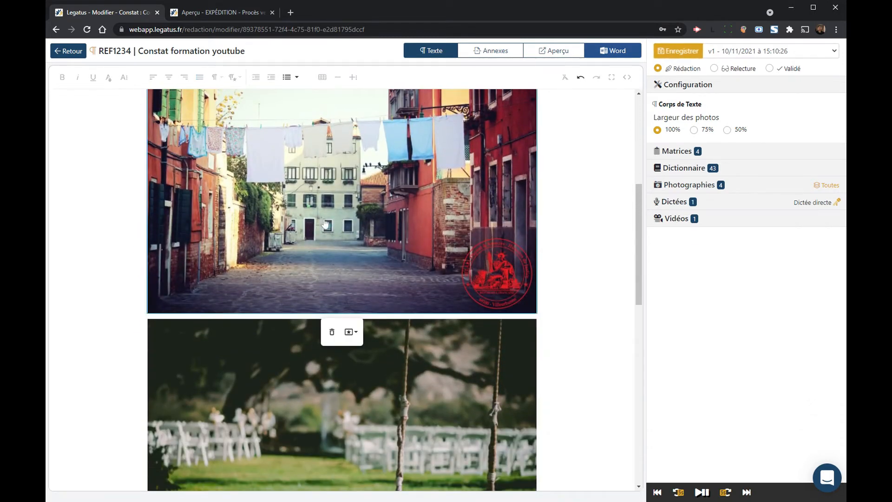
scroll(325, 224, up, 1)
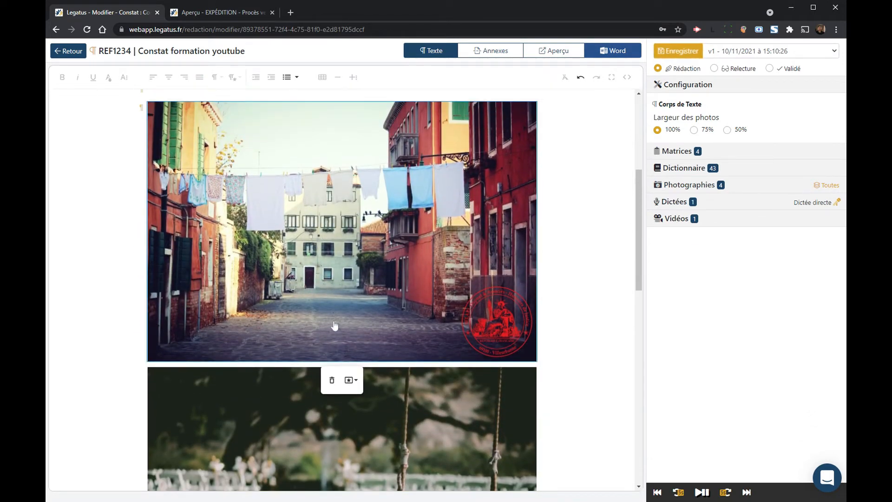
click(679, 86)
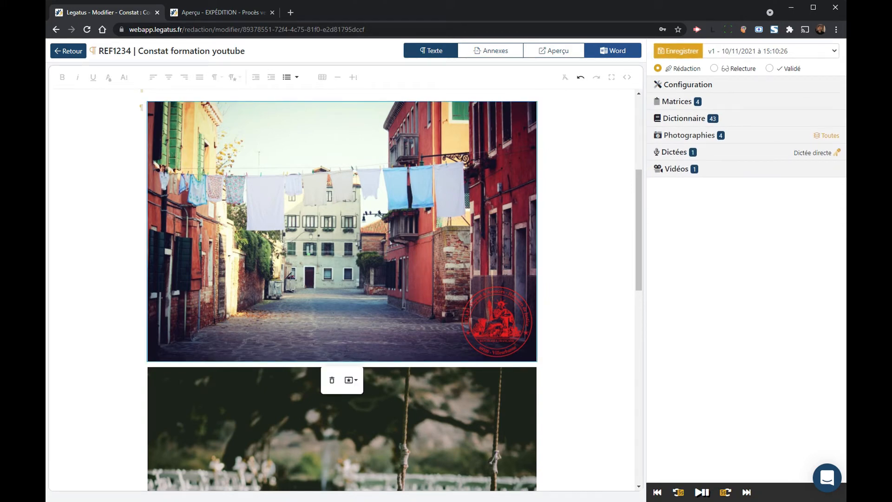
click(354, 381)
click(359, 403)
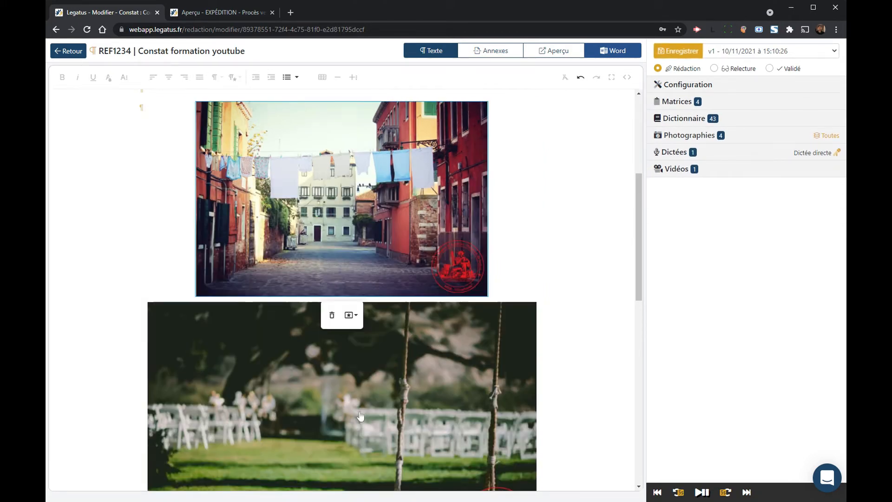
click(351, 315)
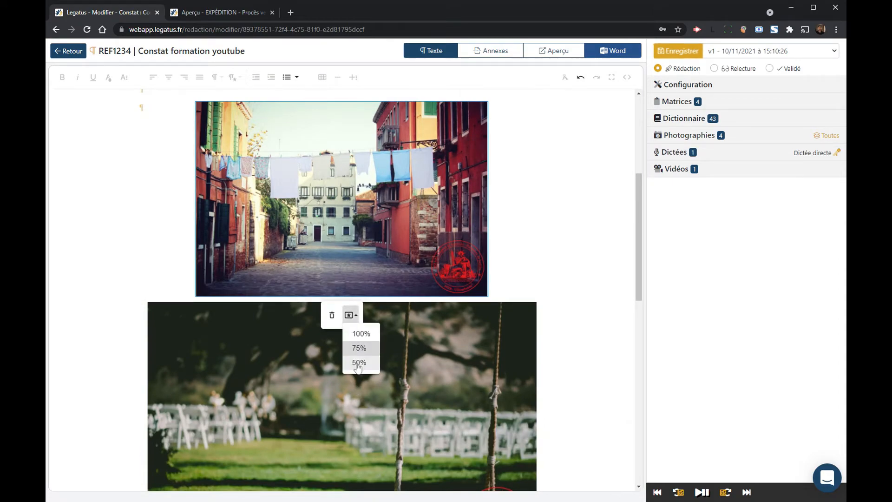
click(359, 363)
click(358, 284)
scroll(358, 285, down, 3)
click(351, 315)
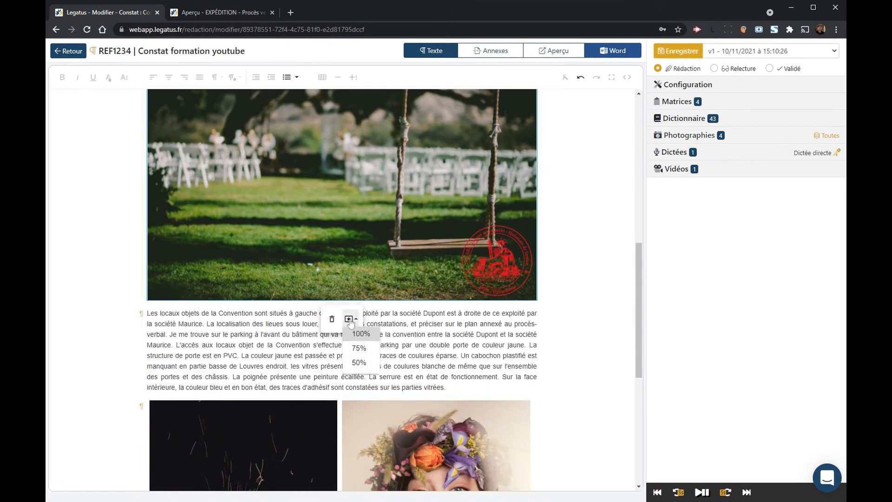
click(359, 364)
scroll(417, 257, up, 6)
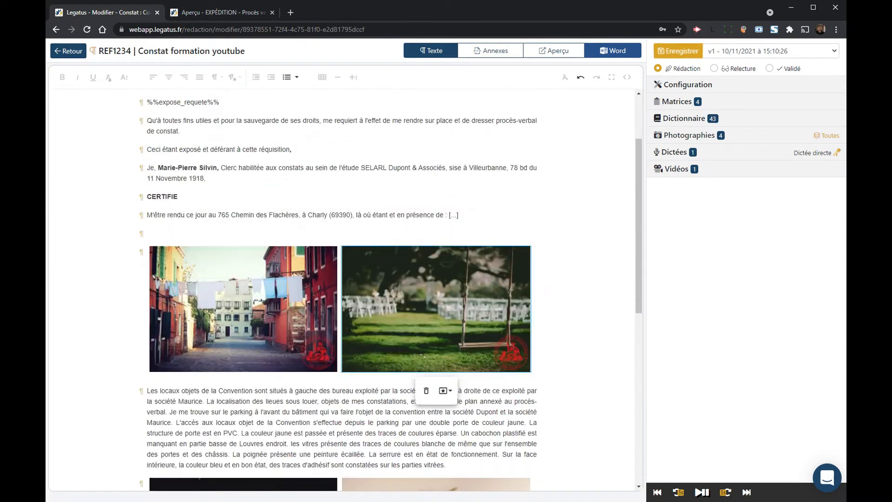
Step: Restore both the Venice and swing photos to 100% width
click(270, 298)
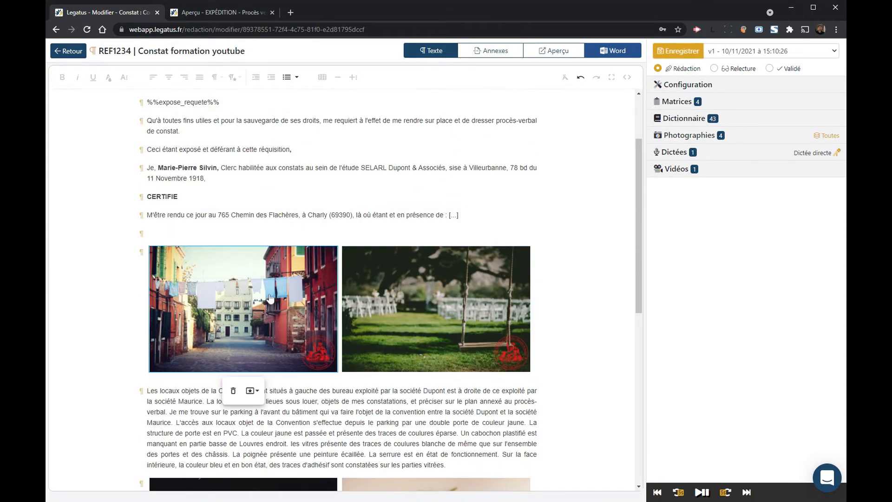
click(252, 390)
click(258, 409)
scroll(370, 281, down, 5)
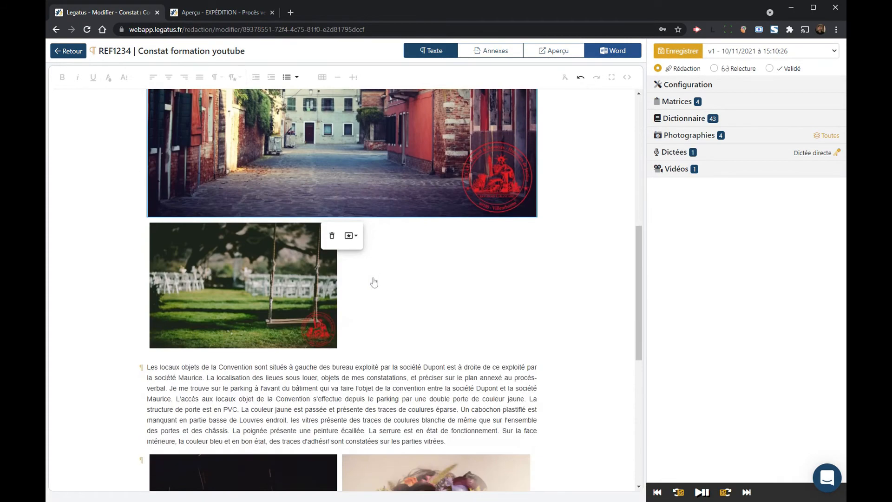
click(294, 295)
click(253, 367)
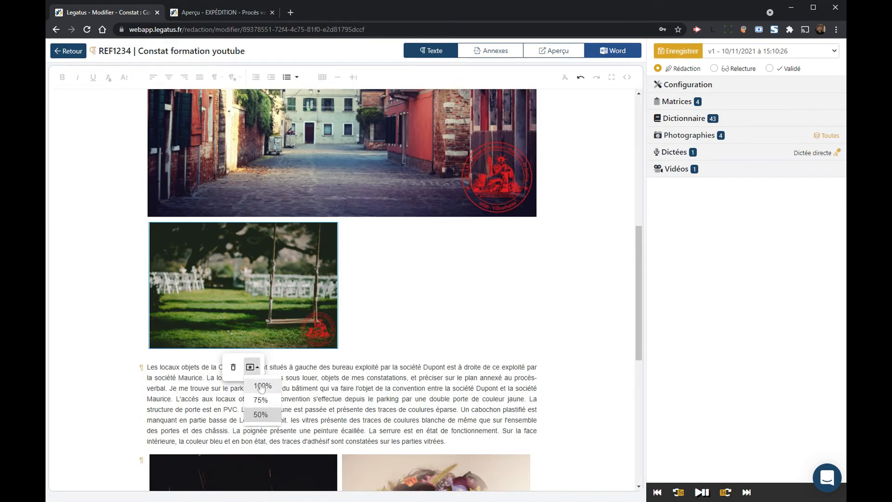
click(258, 386)
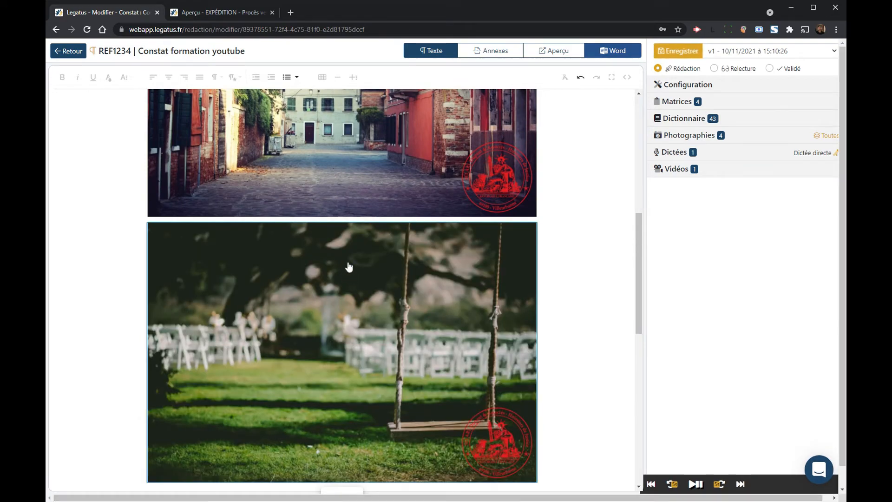
Step: Expand the Dictionnaire section listing the PV's 43 dictionary values
scroll(349, 267, up, 5)
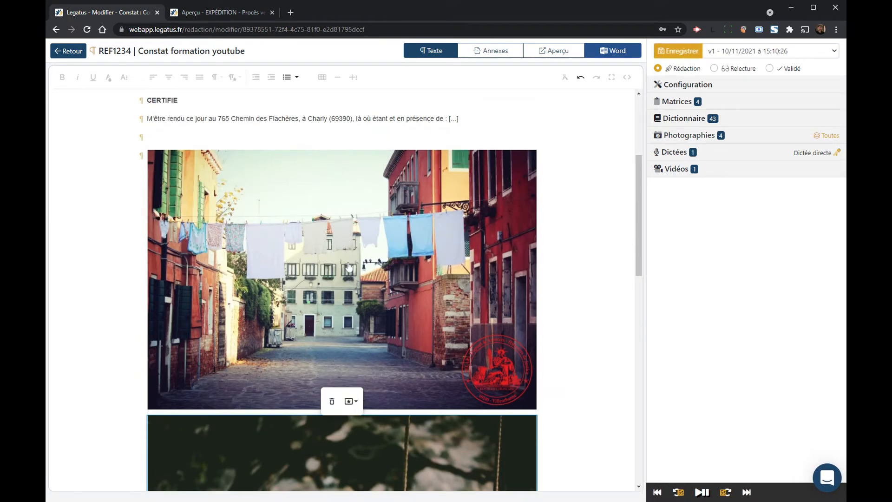
scroll(349, 267, down, 5)
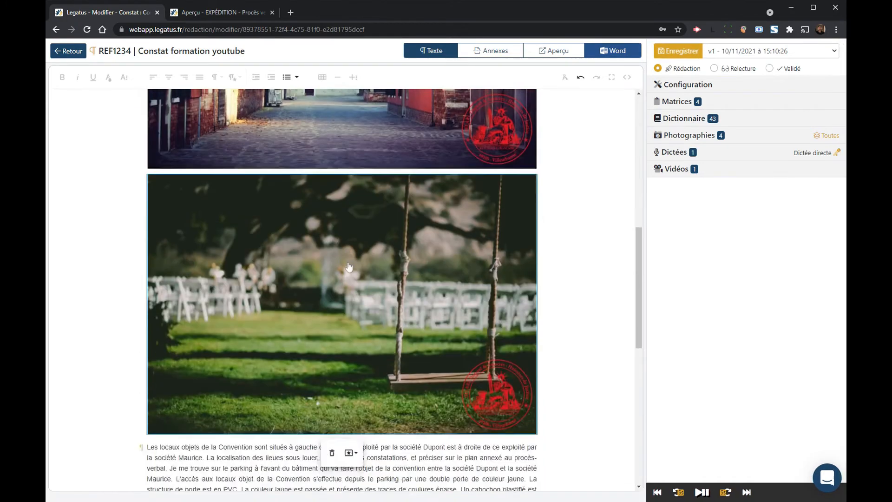
scroll(350, 267, down, 10)
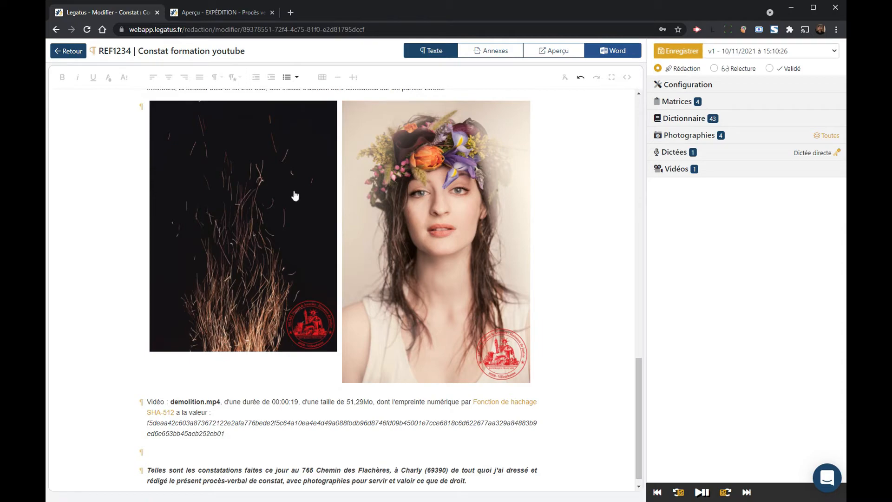
scroll(295, 195, up, 10)
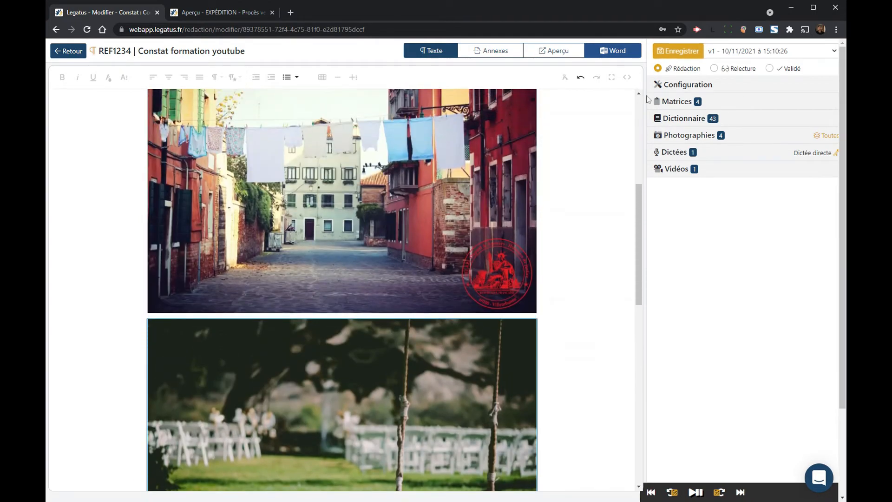
click(687, 119)
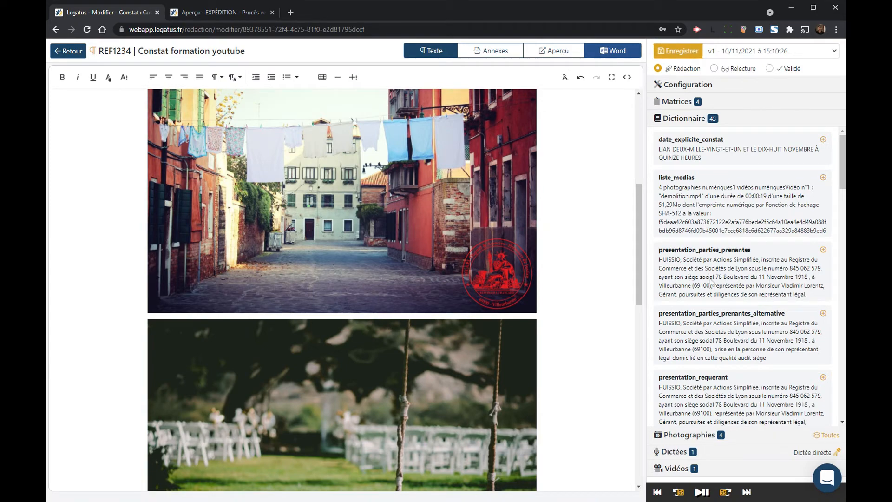
Step: Add blank paragraphs above the fire photo, insert adresse_requerant, and start a new line below it
scroll(711, 282, down, 1)
scroll(711, 282, down, 4)
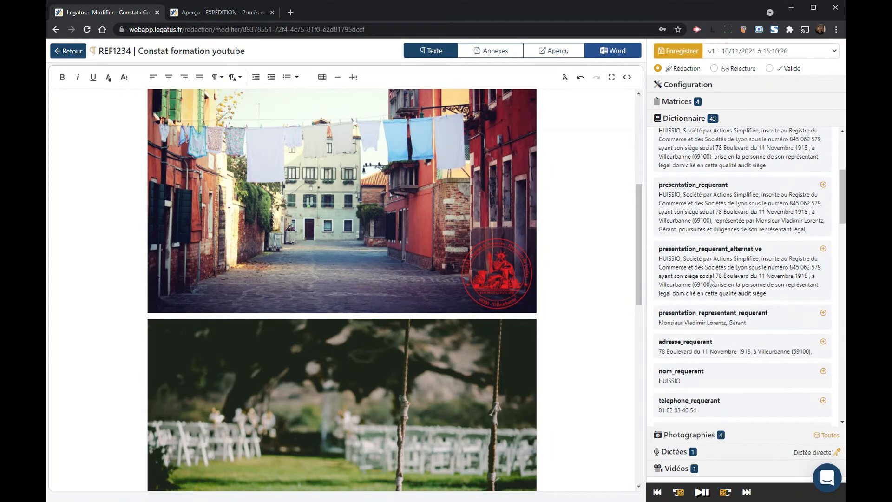
scroll(511, 258, down, 15)
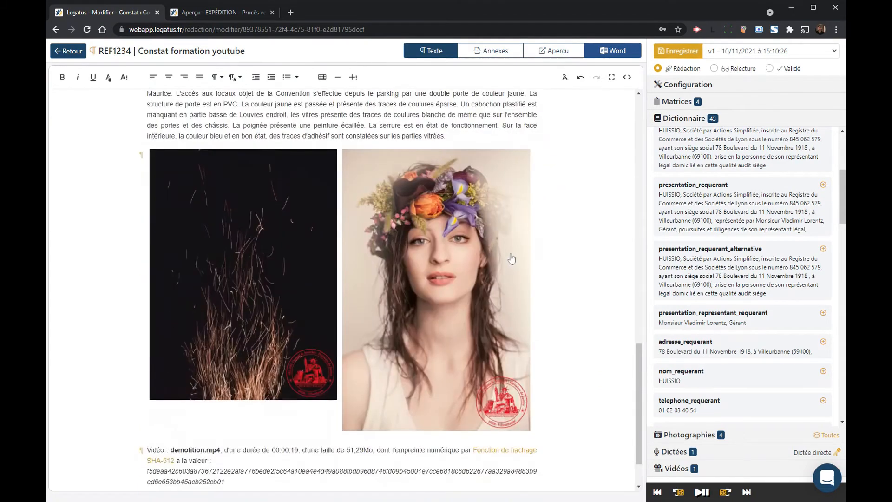
key(Return)
key(Return)
key(Return)
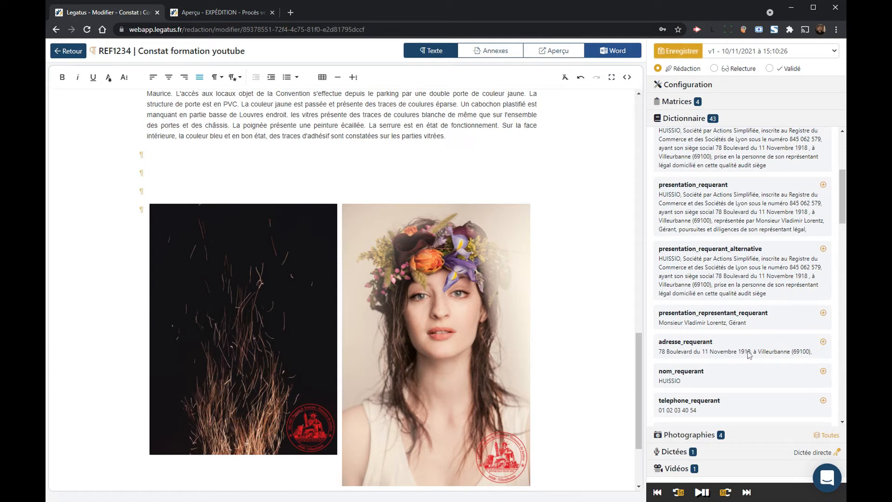
click(824, 342)
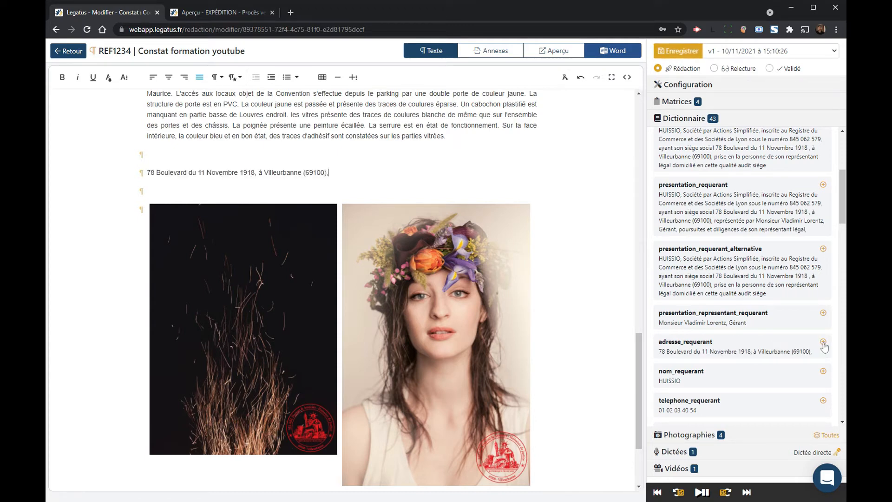
click(294, 172)
key(Return)
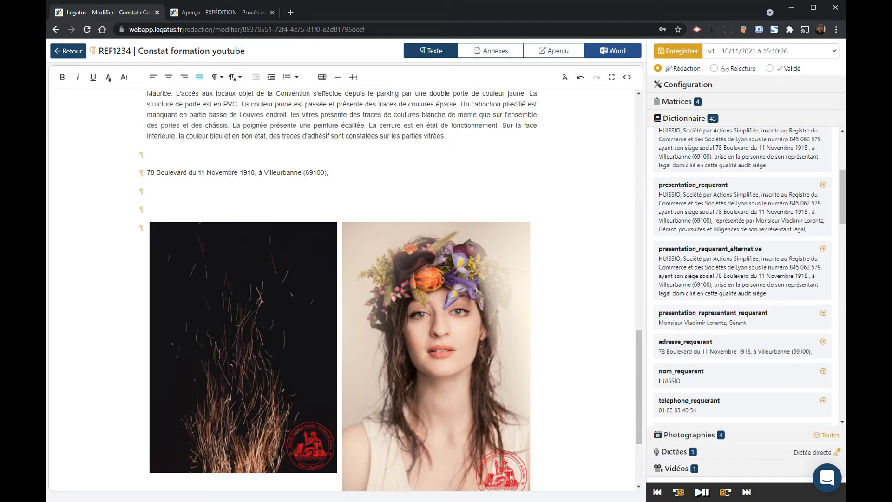
text(@)
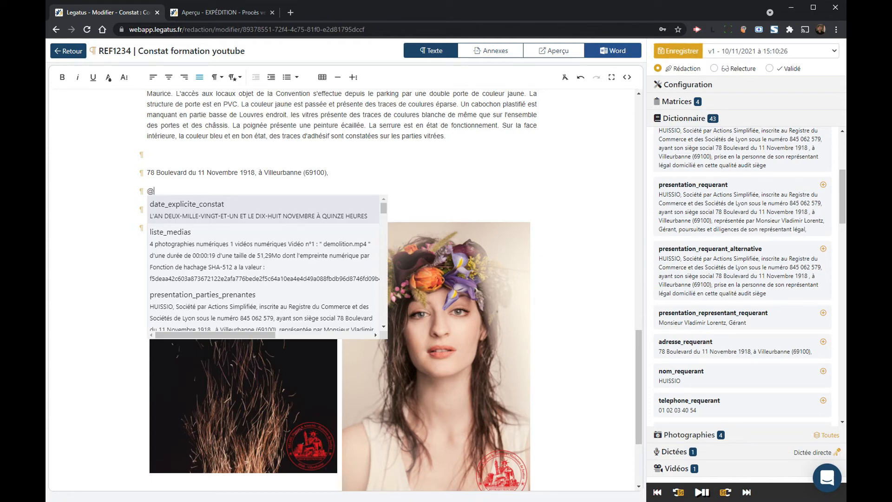
text(presentation)
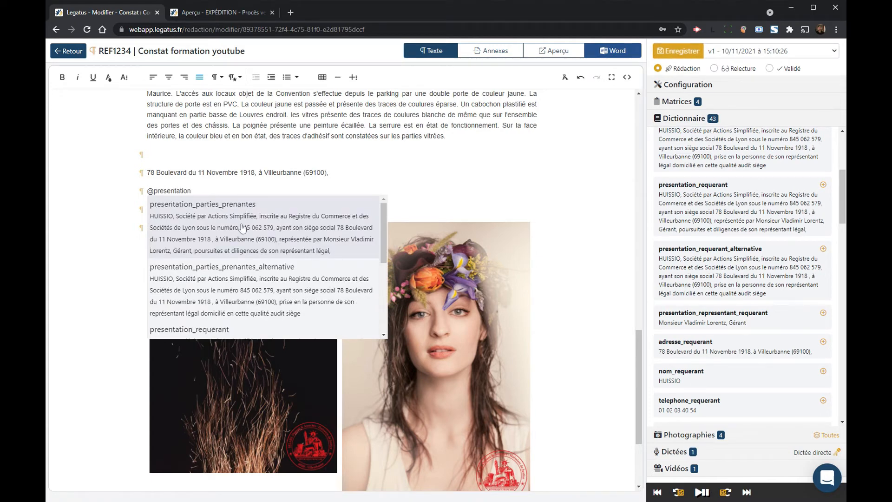
scroll(235, 253, down, 2)
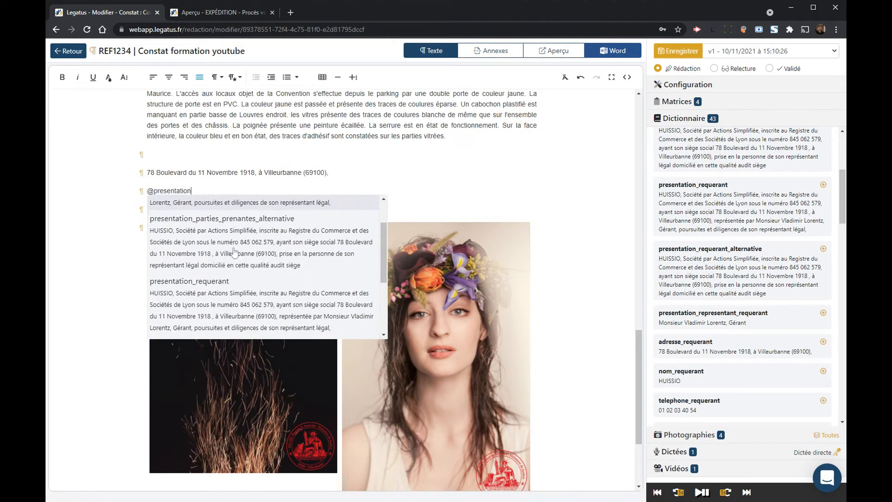
click(222, 293)
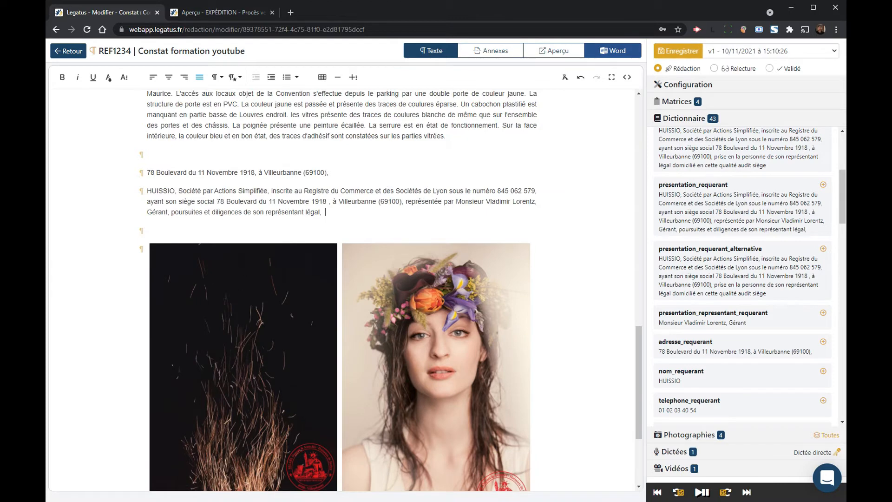
scroll(720, 199, down, 10)
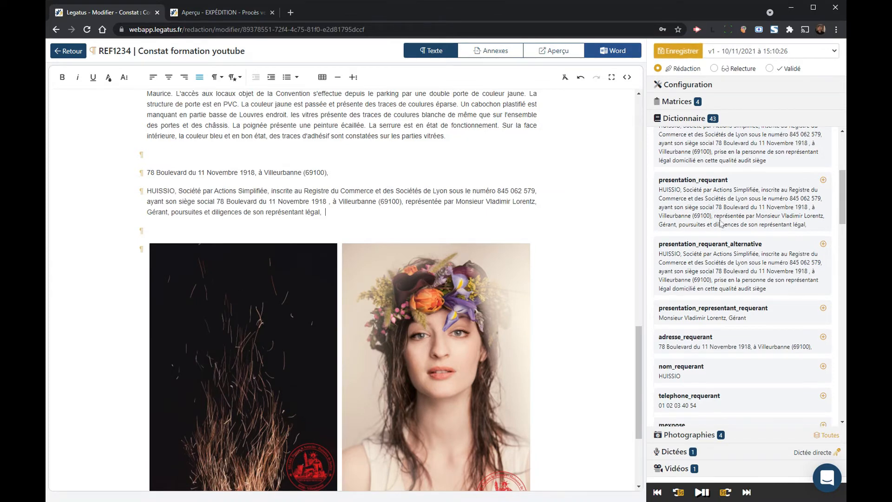
scroll(721, 228, up, 8)
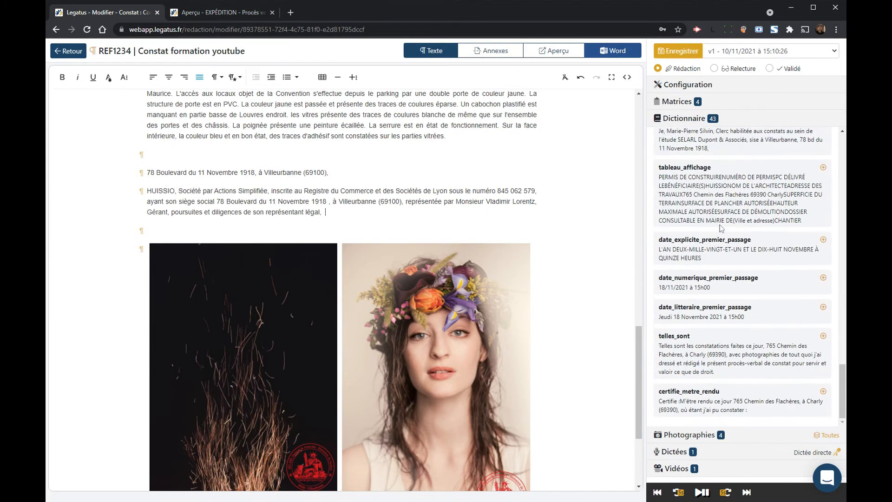
scroll(721, 228, up, 3)
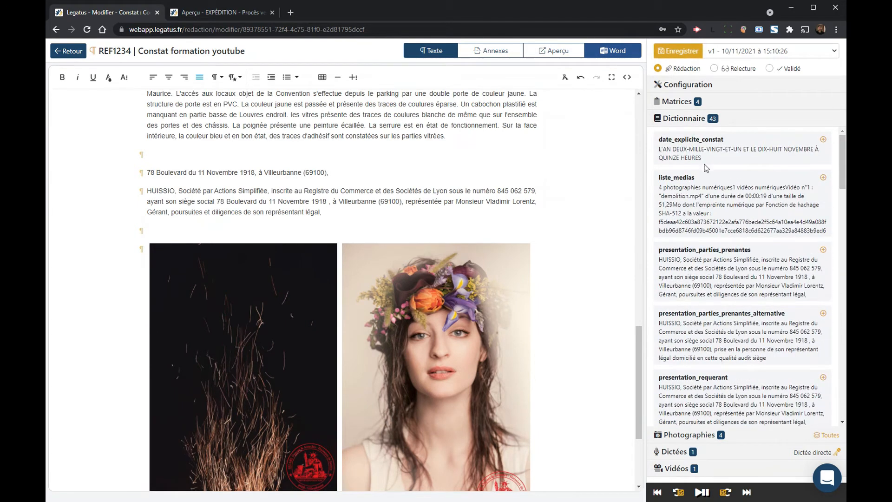
Step: Save the constat as version v2 and expand the Photographies section
click(684, 120)
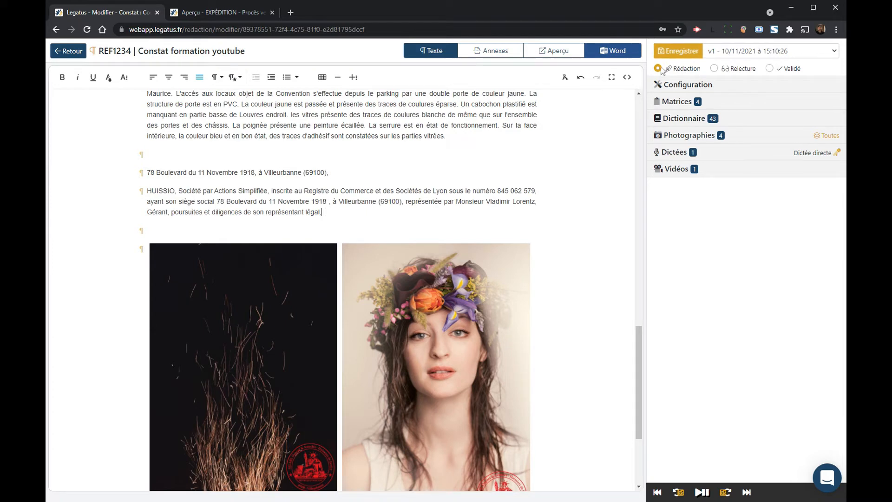
click(677, 51)
click(691, 135)
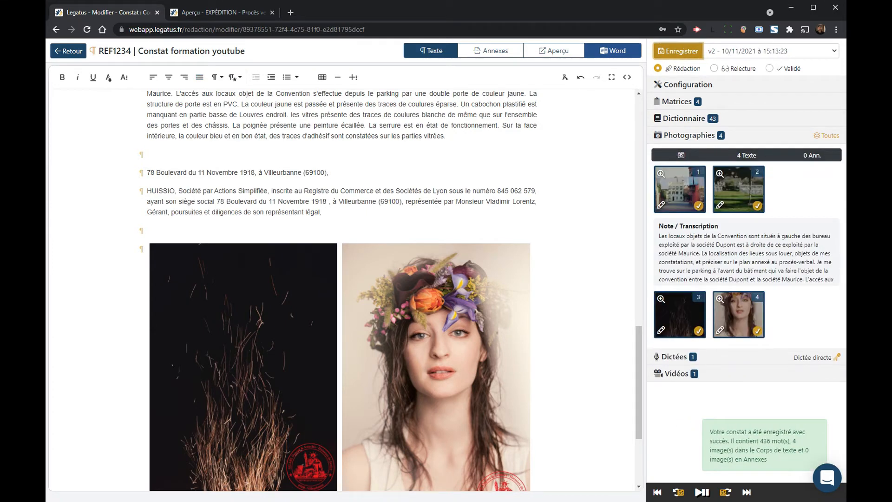
Step: Delete the two empty paragraphs above the photos
click(147, 231)
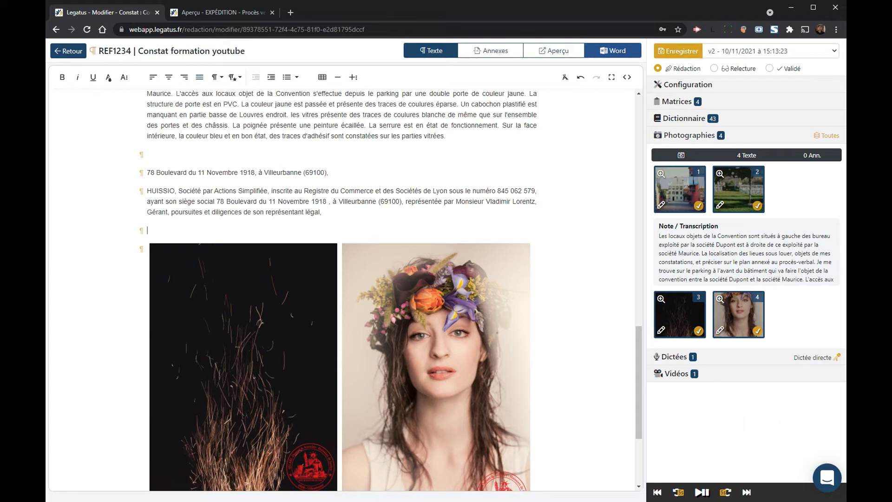
key(BackSpace)
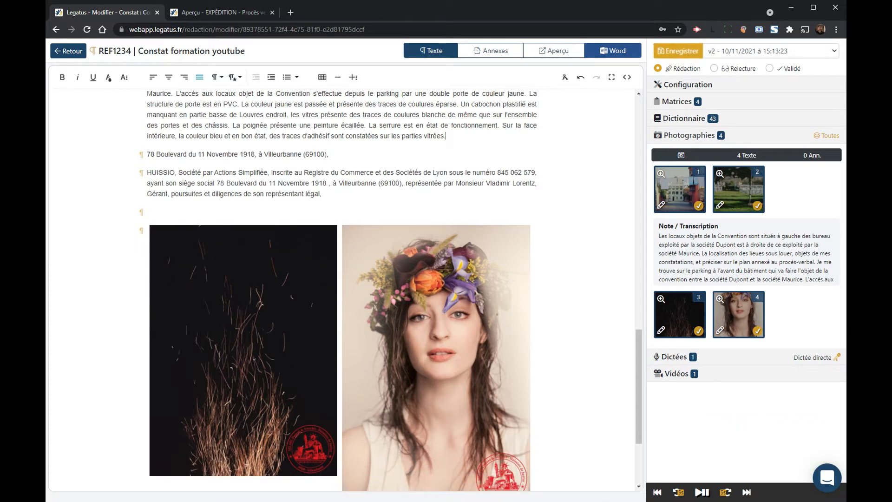
click(342, 213)
key(BackSpace)
scroll(388, 218, down, 1)
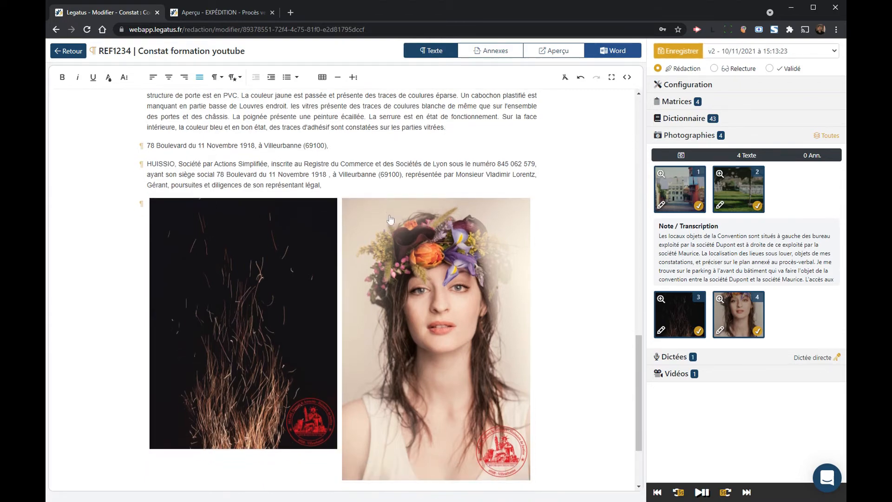
scroll(391, 219, down, 2)
scroll(207, 333, up, 7)
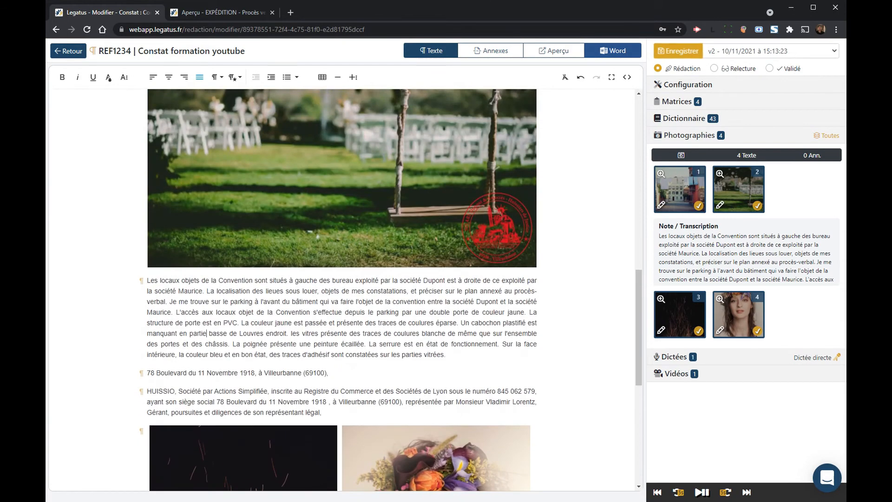
scroll(207, 333, up, 15)
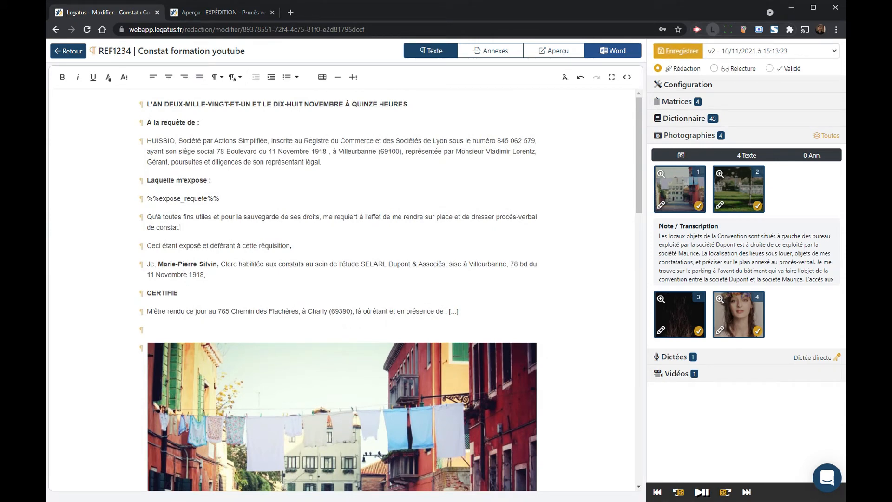
Step: Paste the lorem-ipsum paragraph over the %%expose_requete%% placeholder
drag(220, 199, 97, 206)
text(Consetetur sadipscing elitr, sed diam nonumy eirmod tempor invidunt ut labore et dolore magna aliquyam erat, sed diam voluptua. At vero eos et accusam et justo duo dolores et ea rebum. Stet clita kasd gubergren, no sea takimata sanctus est Lorem ipsum dolor sit amet. Lorem ipsum dolor sit amet, consetetur sadipscing elitr, sed diam nonumy eirmod tempor invidunt ut labore et dolore magna aliquyam erat, sed diam voluptua. At vero eos et accusam et justo duo dolores et ea rebum. Stet clita kasd gubergren, no sea takimata sanctus est Lorem ipsum dolor sit amet. Lorem ipsum dolor sit amet, consetetur sadipscing elitr, sed diam nonumy eirmod tempor invidunt ut labore et dolore magna aliquyam erat, sed diam voluptua. At vero eos et accusam et justo duo dolores et ea rebum. Stet clita kasd gubergren, no sea takimata sanctus.)
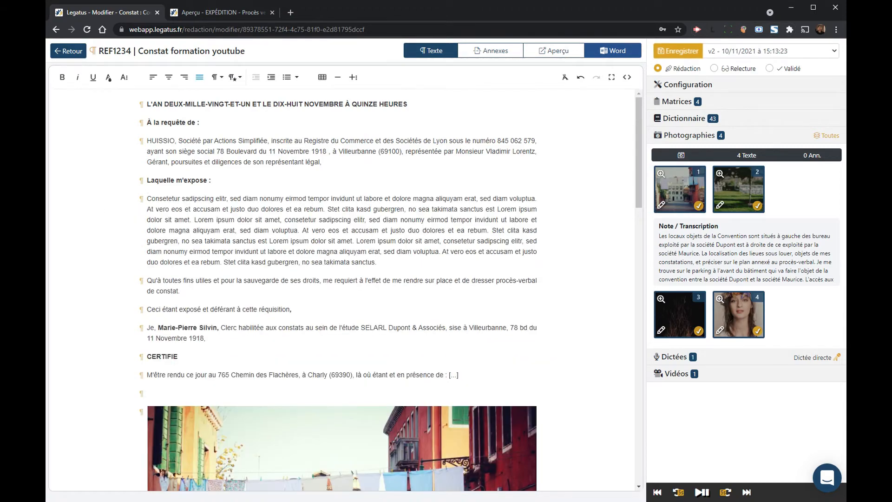
scroll(344, 289, down, 4)
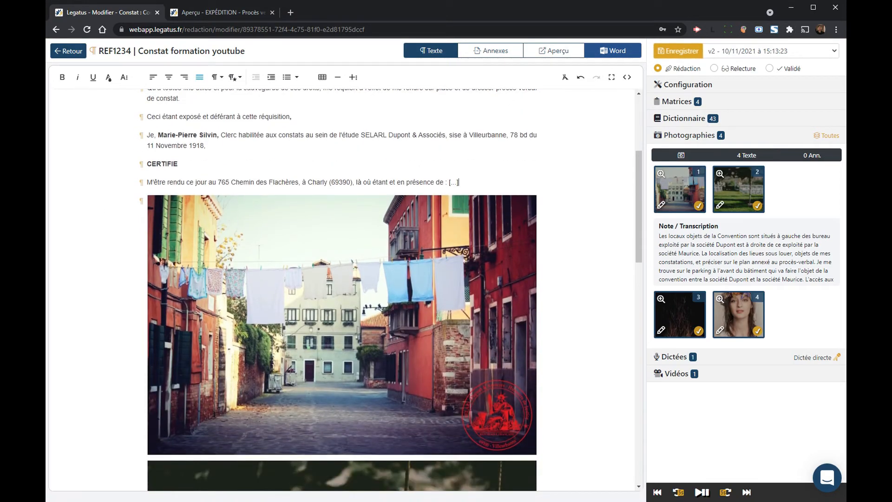
scroll(327, 213, down, 6)
scroll(327, 213, down, 6)
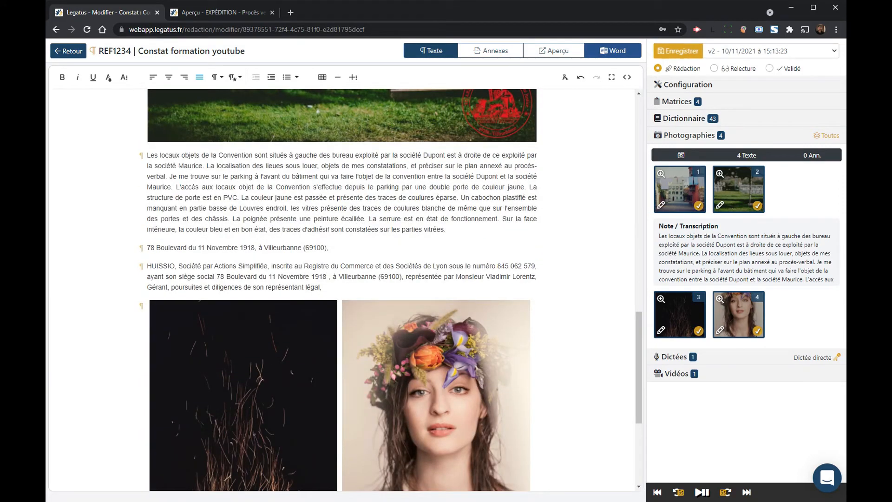
Step: Correct 'bureau' to 'bureaux' in the first paragraph
drag(234, 155, 276, 155)
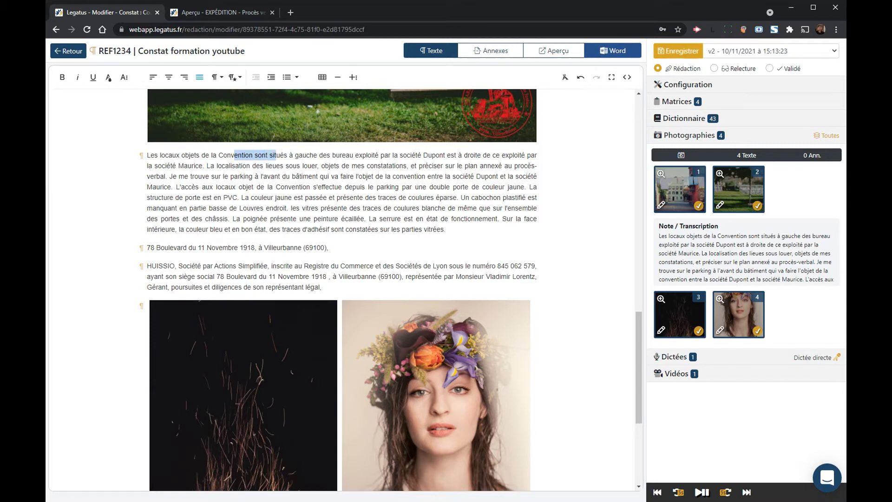
click(358, 155)
text(s)
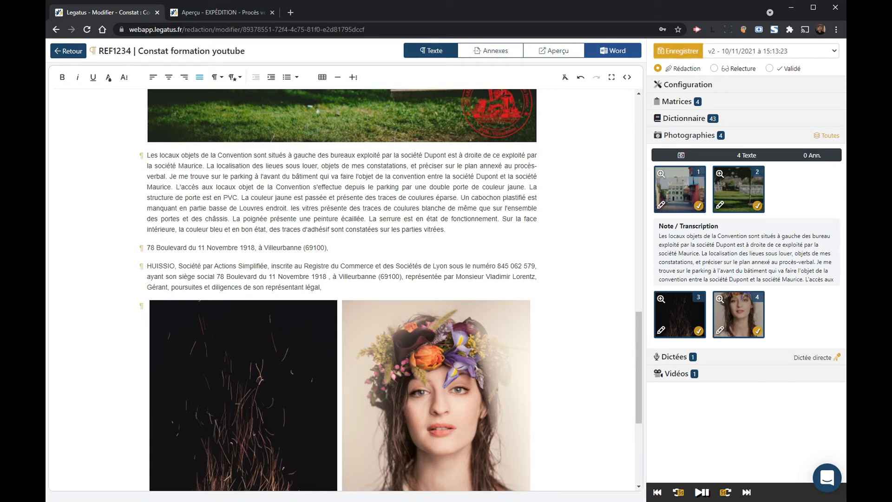
scroll(604, 242, down, 5)
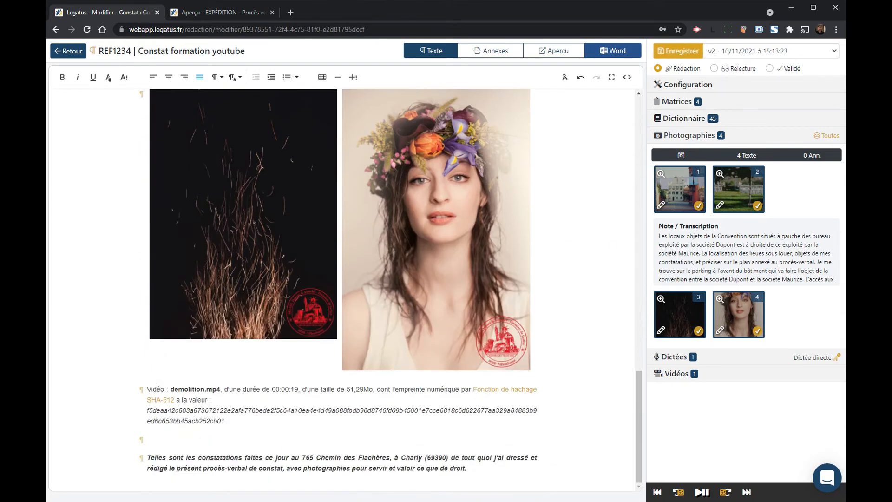
Step: Insert photos 1 and 2, the street scene and the swing, on a new line above the closing paragraph
click(148, 440)
key(Return)
key(Return)
key(Return)
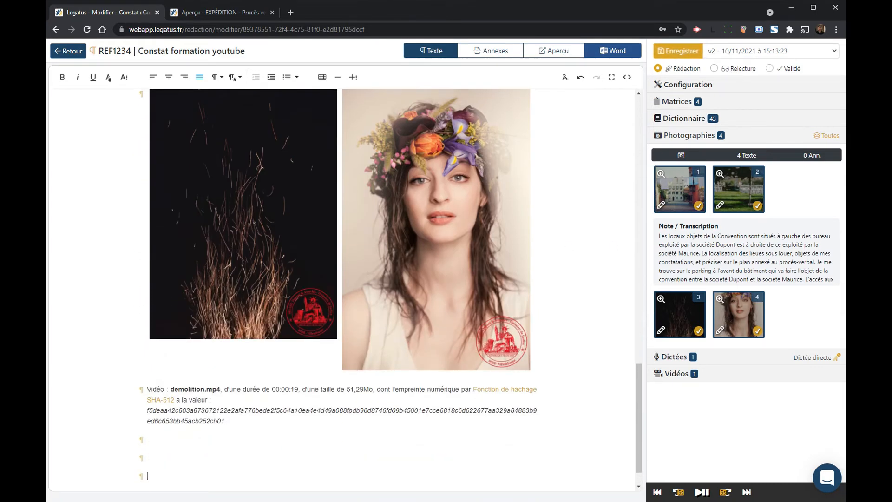
scroll(462, 292, down, 1)
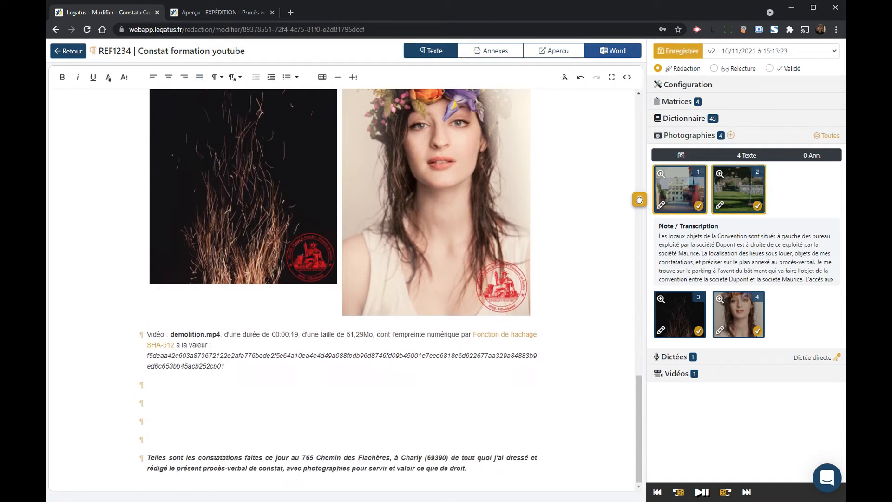
click(639, 201)
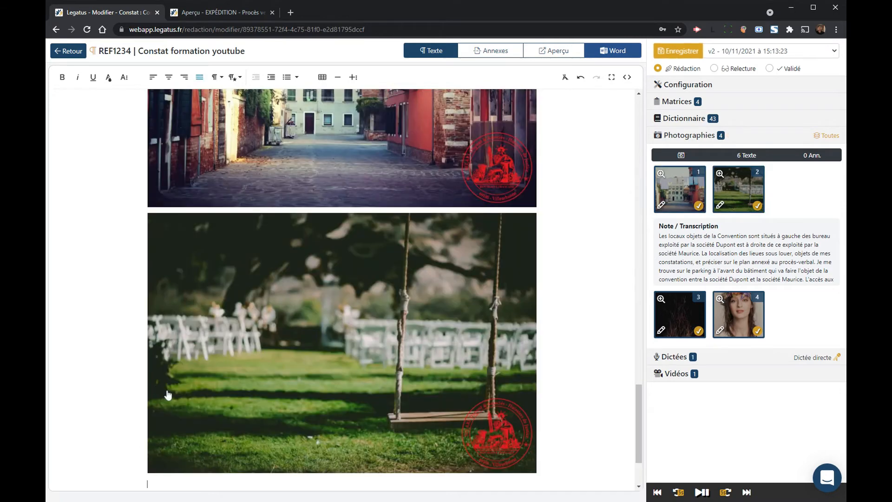
Step: Delete the extra blank lines below the swing photo and collapse the Photographies list
scroll(421, 306, down, 2)
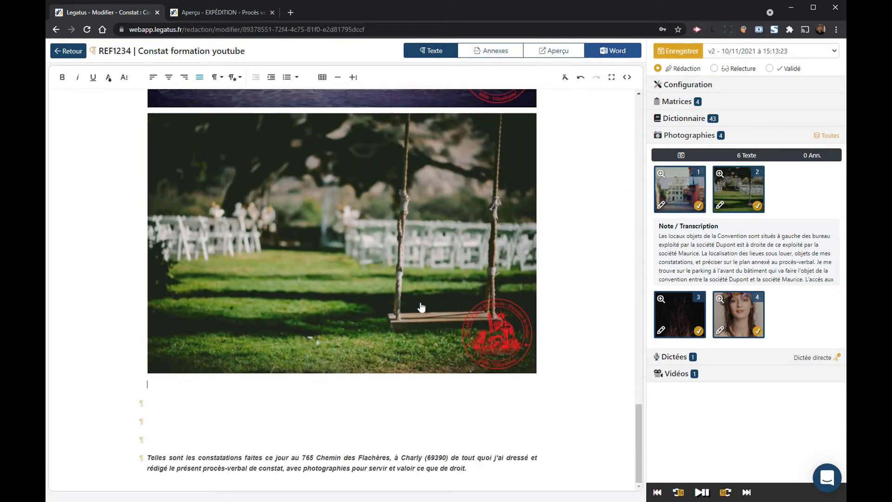
click(830, 136)
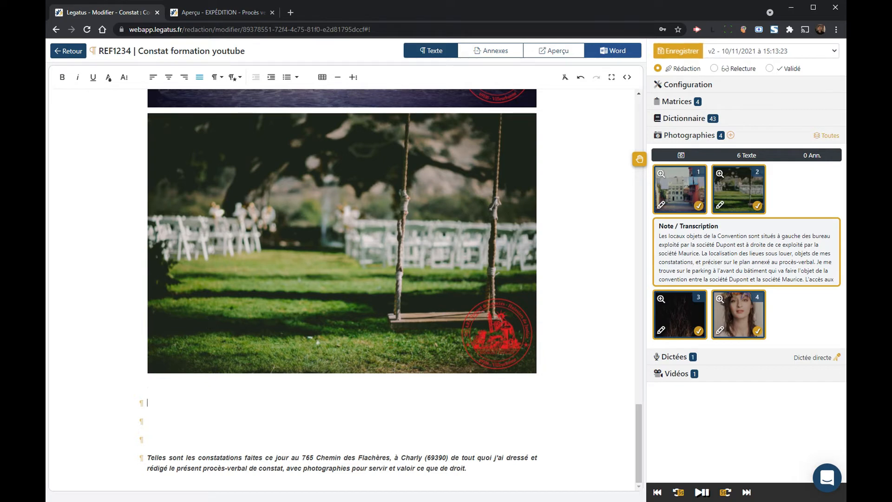
key(BackSpace)
key(BackSpace)
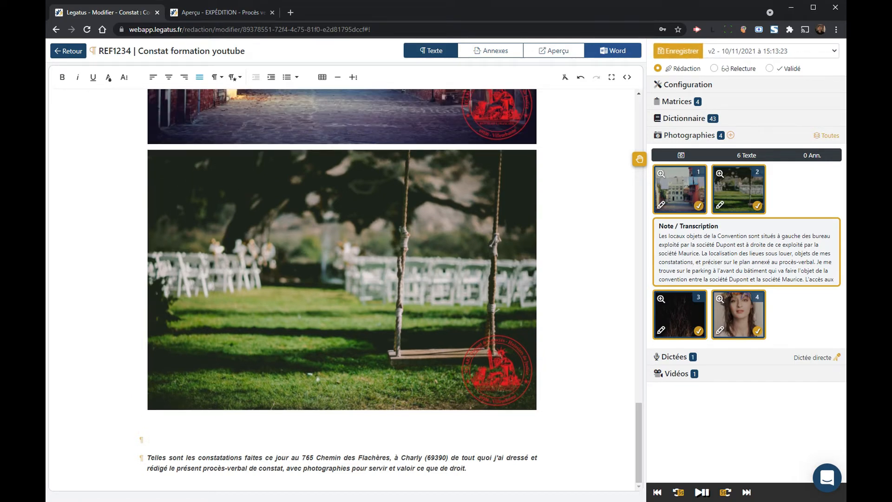
click(702, 138)
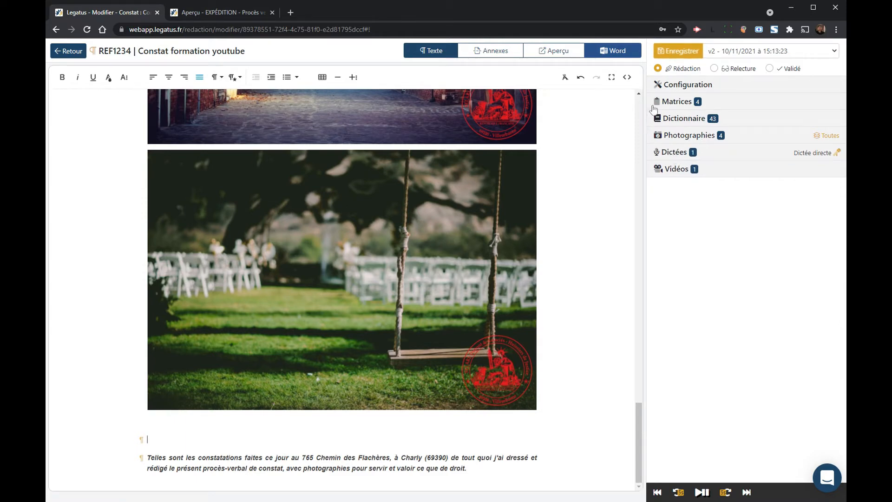
Step: Save the constat as v3, then select all the photos and the note for the annexes
click(679, 50)
click(492, 51)
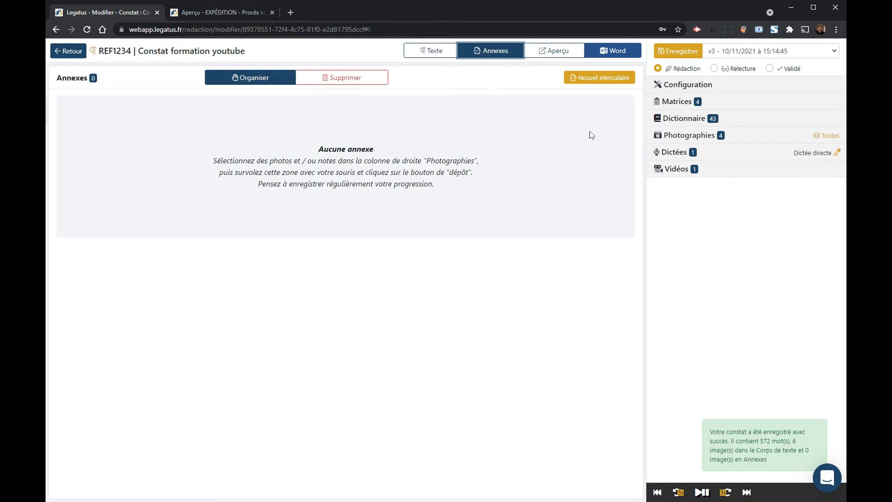
click(690, 139)
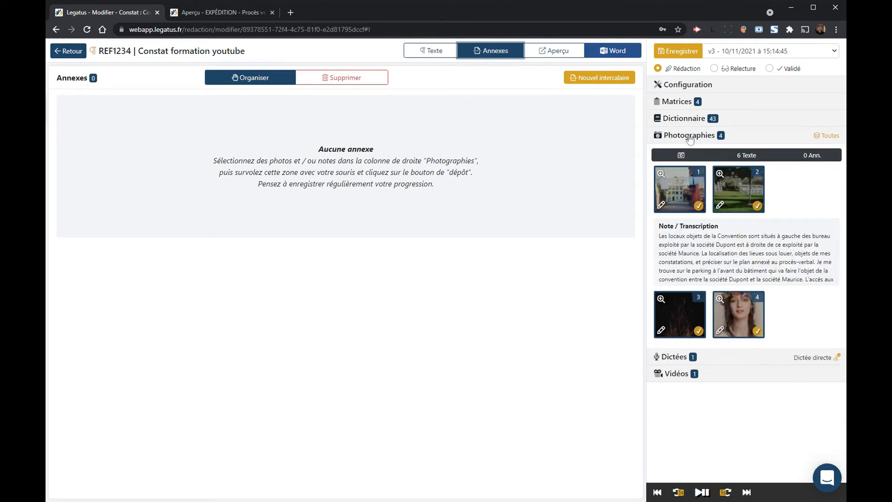
click(829, 136)
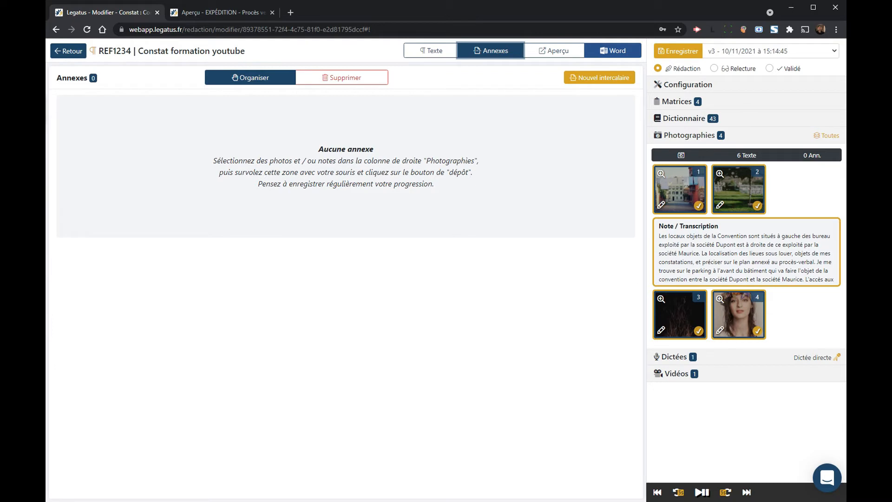
Step: Set the insertion option to Images & Notes and drop the four photos plus note into the annexes
mouse_move(386, 129)
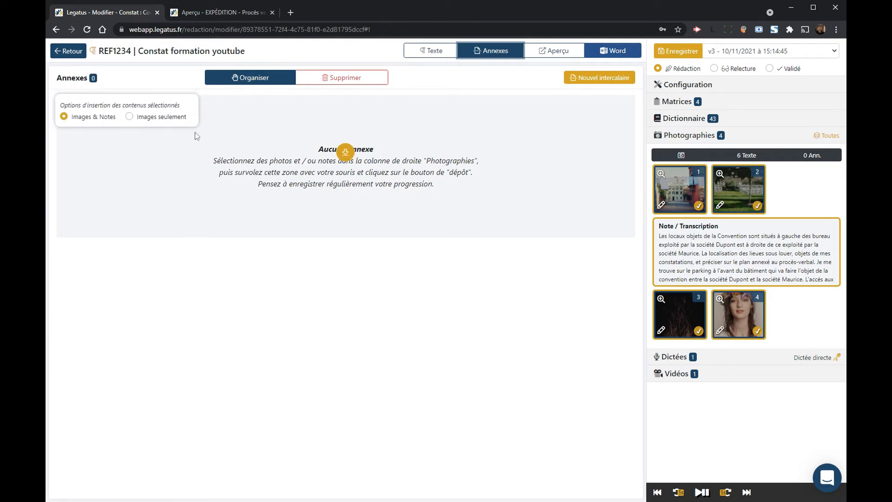
click(167, 120)
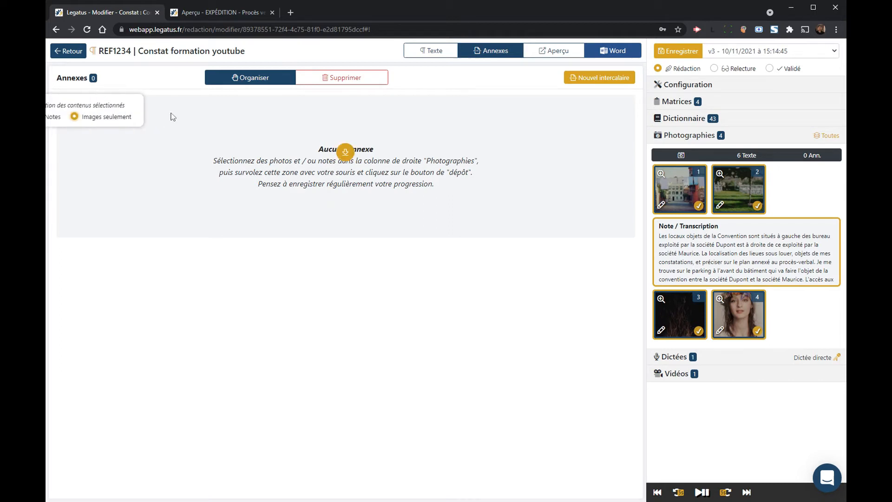
click(94, 123)
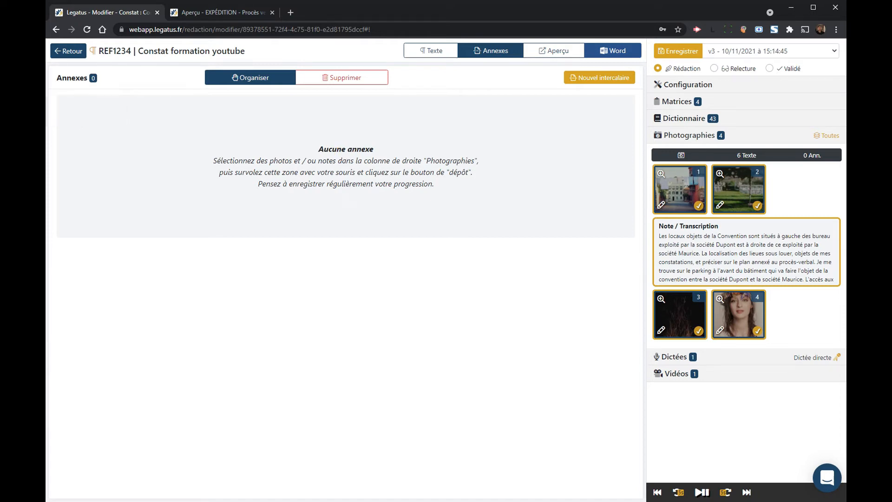
mouse_move(540, 153)
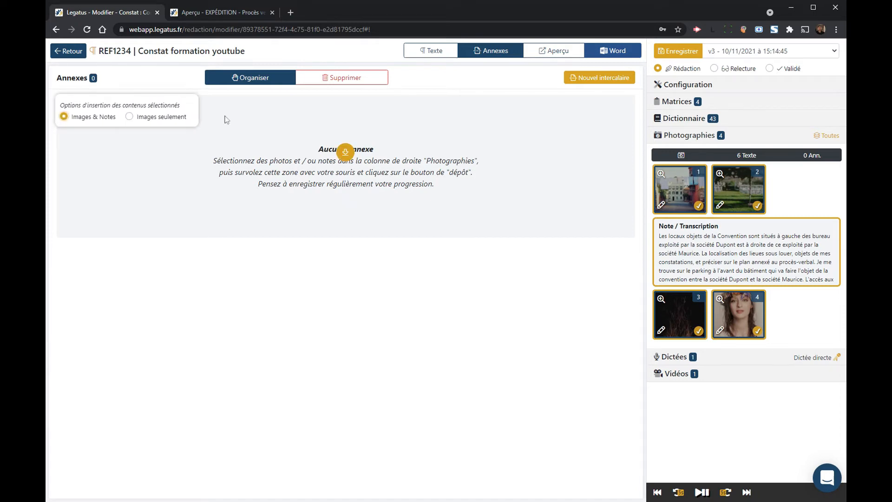
click(345, 152)
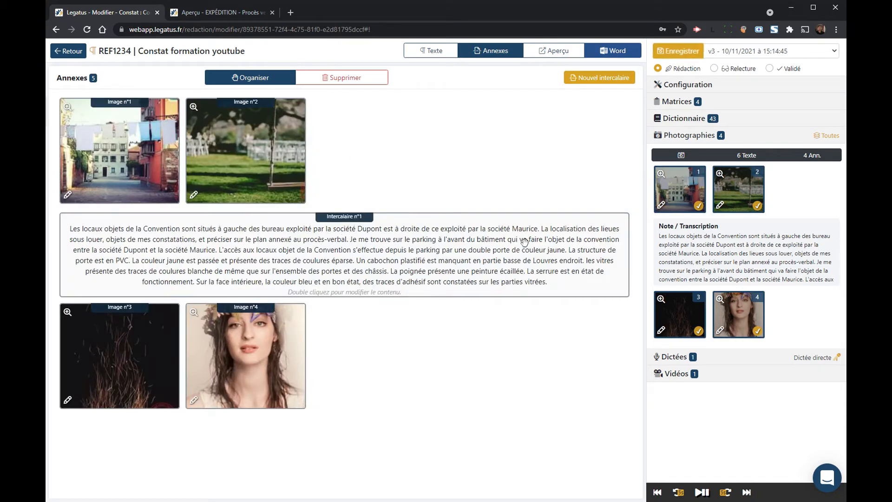
Step: Change Intercalaire n°1's text to 'Rue Massena', then select photos 1 and 2 in the list
double_click(395, 247)
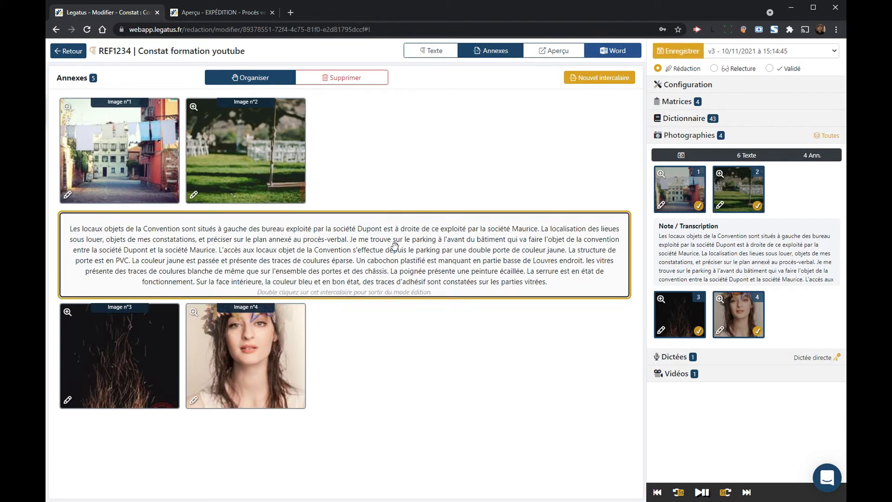
key(ctrl+a)
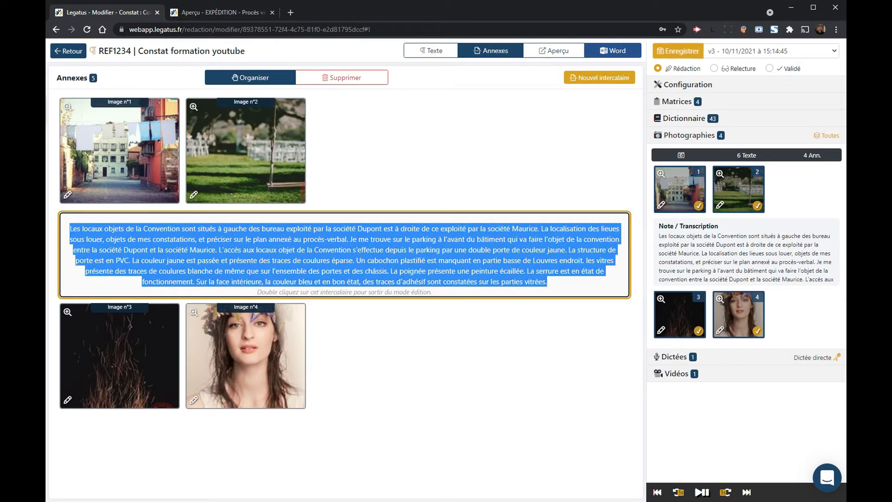
text(Rue m)
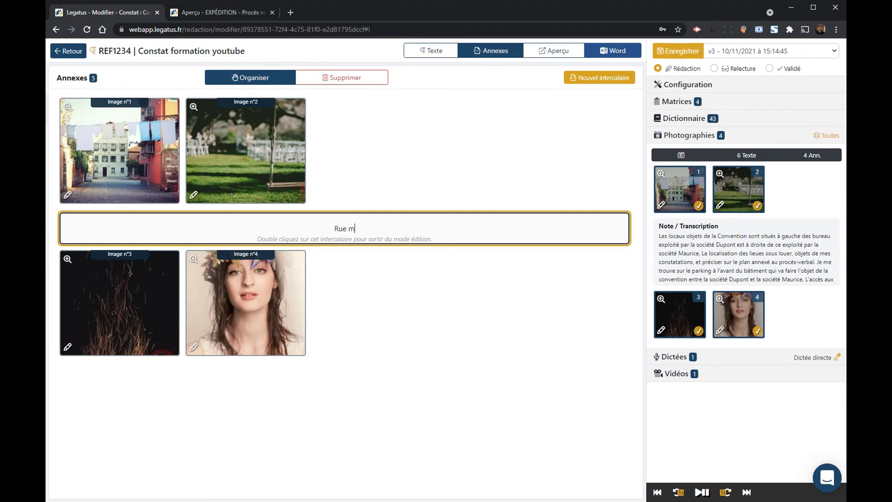
key(BackSpace)
text(Massena)
double_click(458, 228)
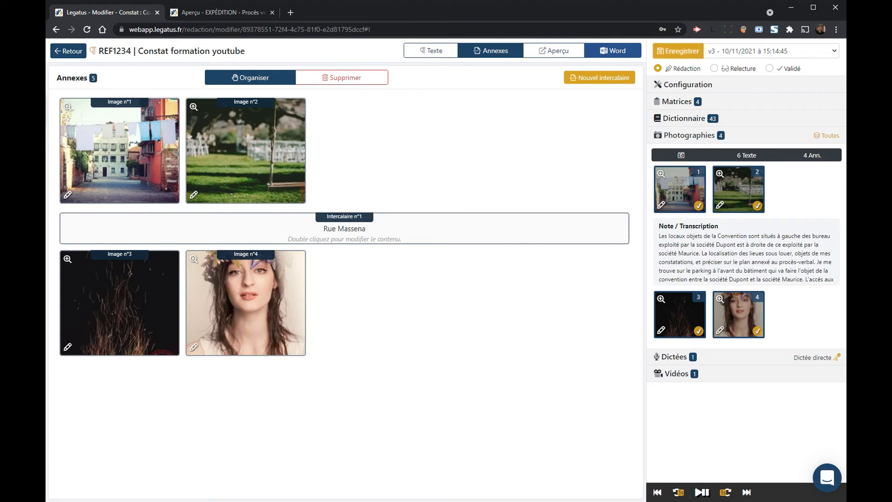
drag(680, 179, 761, 200)
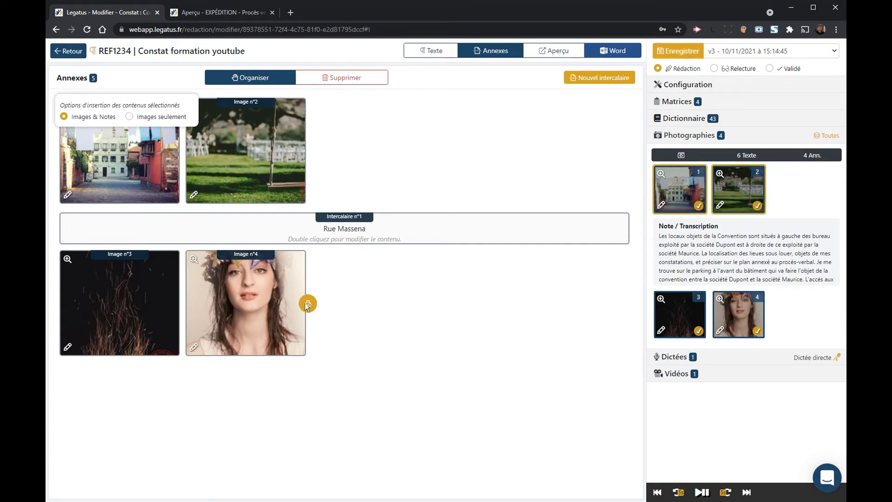
Step: Append photos 1 and 2 after Image n°4, move the street photo before the portrait, and save as v4
click(307, 305)
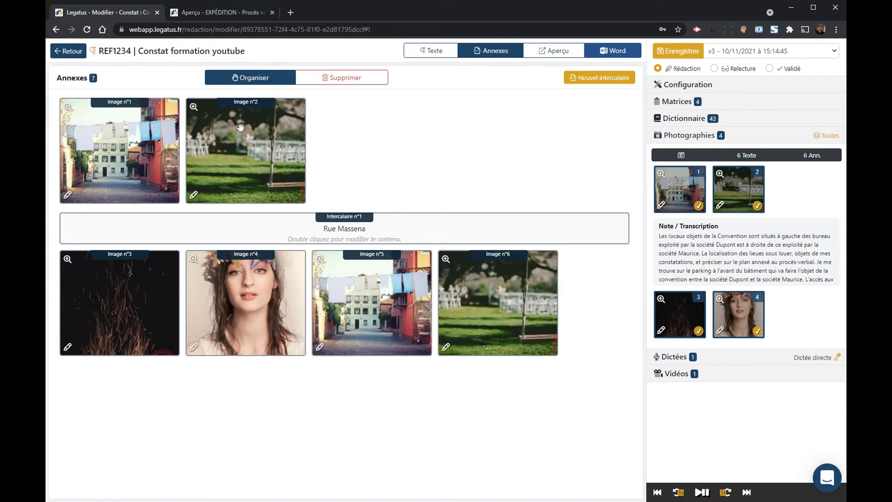
drag(387, 298, 230, 293)
click(671, 52)
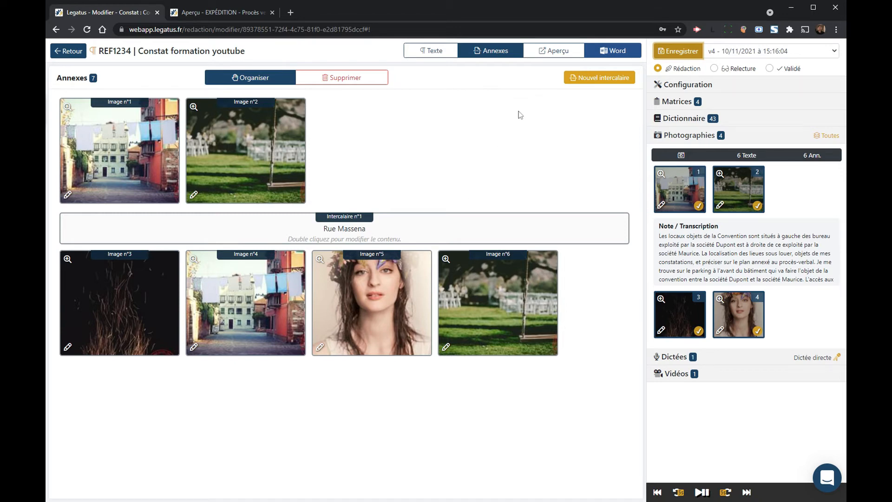
click(446, 54)
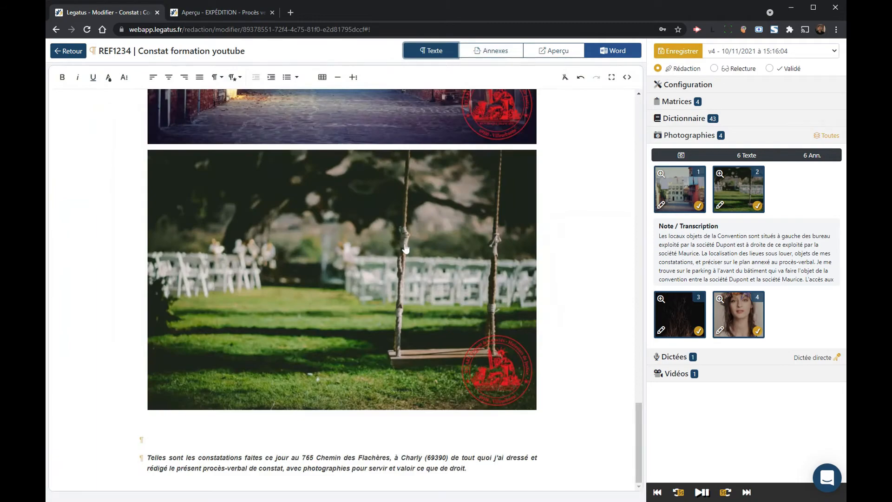
Step: Delete the empty paragraph above 'Telles sont les constatations…' and save the report as v5
scroll(406, 247, up, 15)
scroll(406, 247, up, 15)
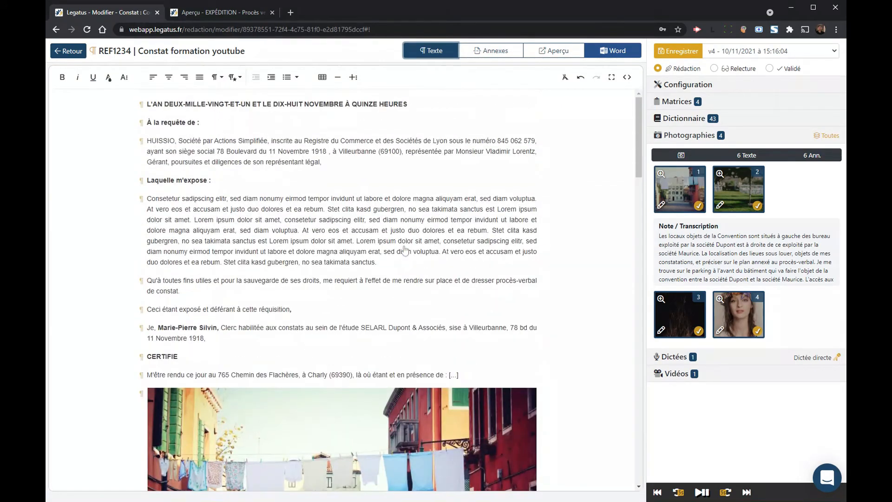
scroll(405, 249, down, 15)
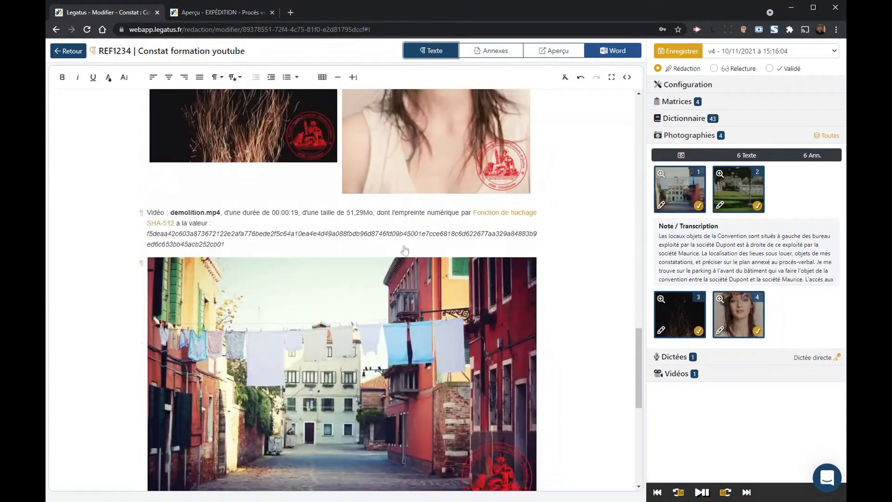
scroll(405, 250, down, 5)
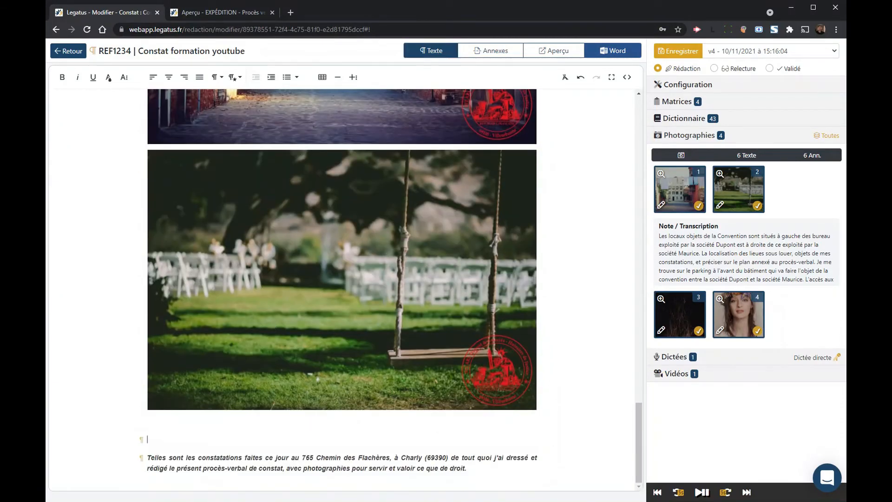
key(Delete)
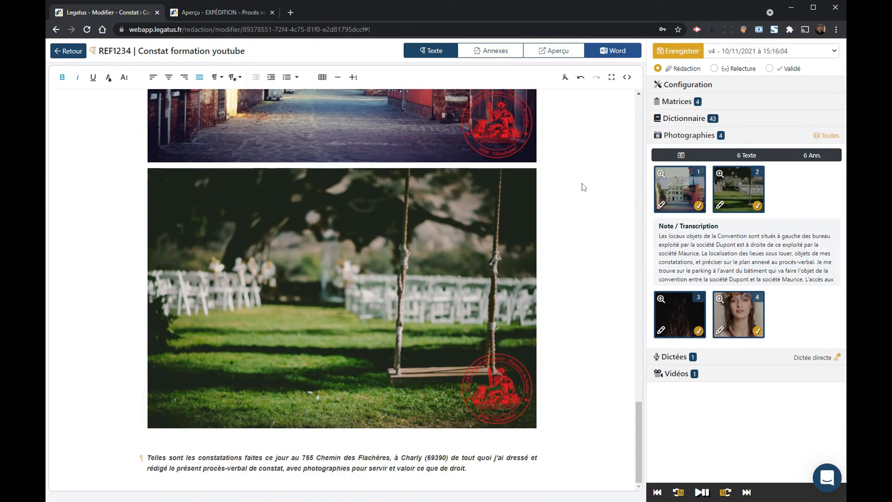
click(681, 52)
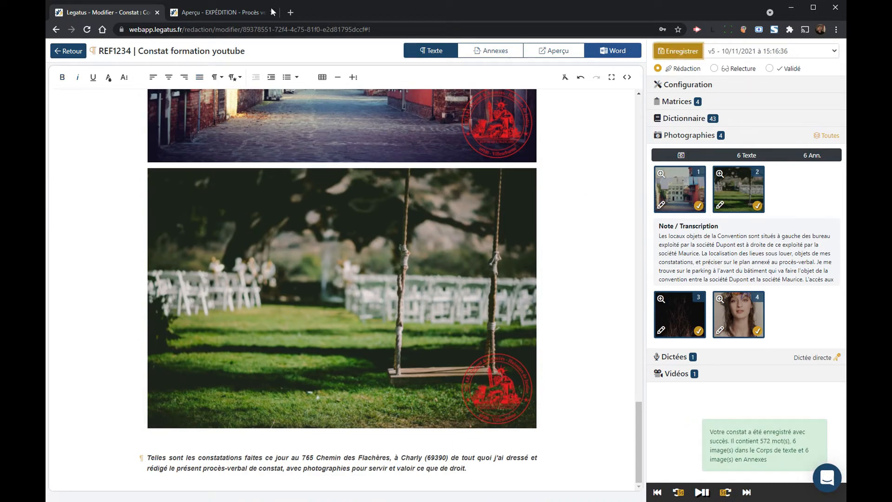
click(230, 13)
click(795, 55)
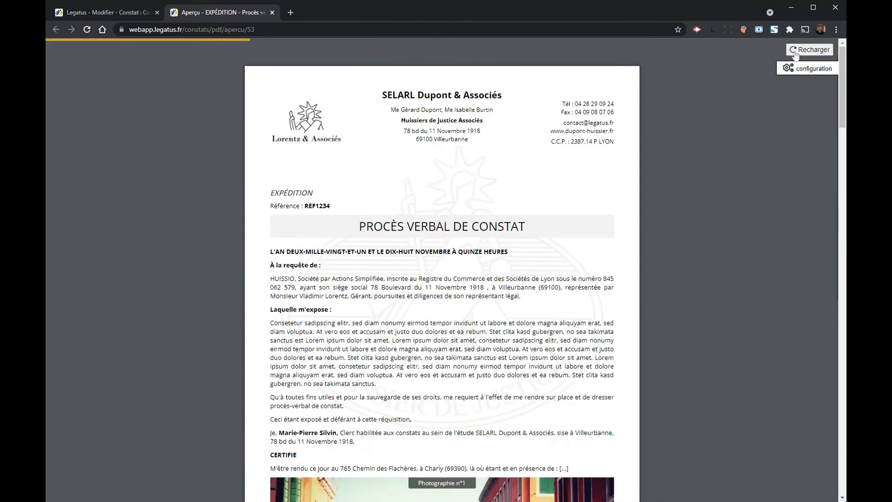
scroll(442, 279, down, 3)
drag(271, 187, 359, 205)
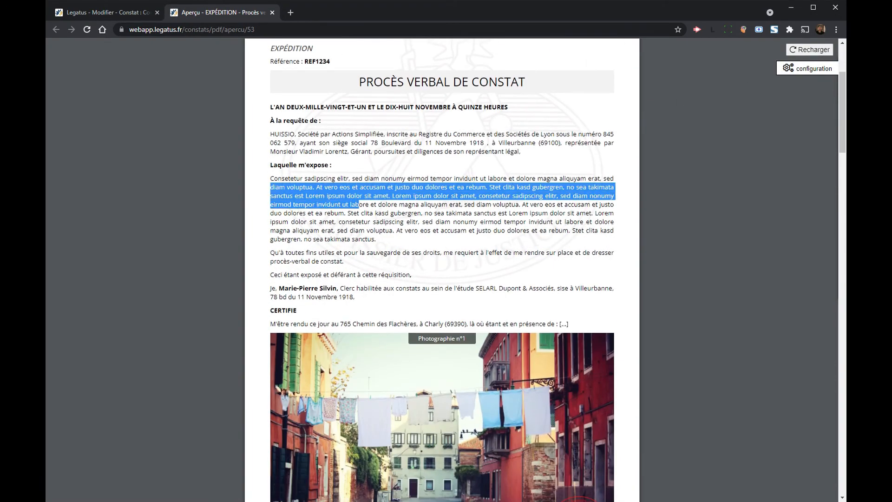
scroll(379, 178, down, 2)
click(380, 177)
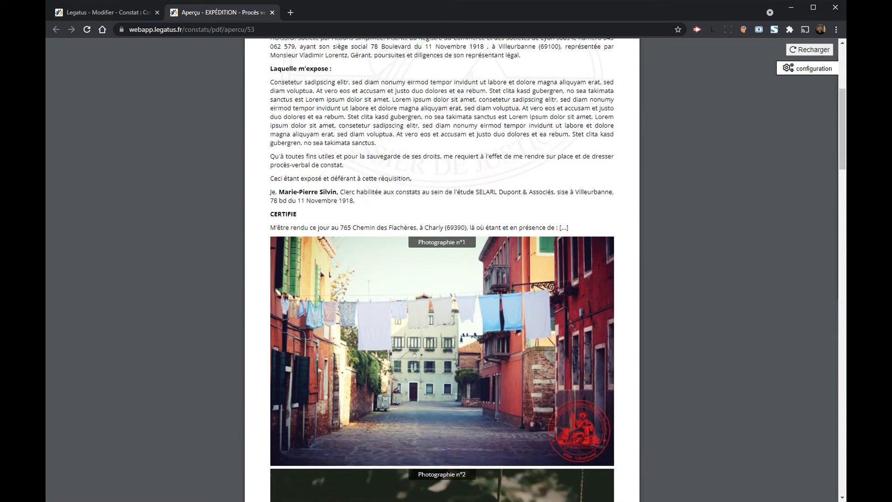
scroll(377, 201, down, 3)
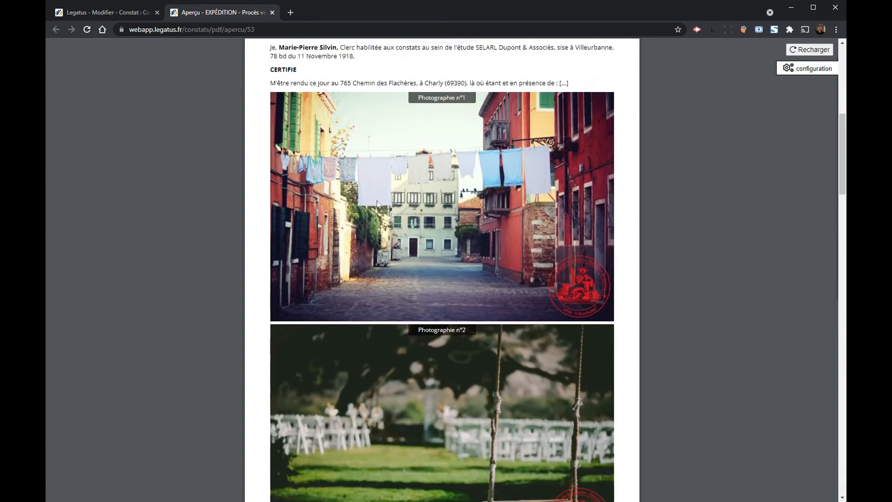
scroll(377, 199, down, 5)
scroll(402, 246, up, 11)
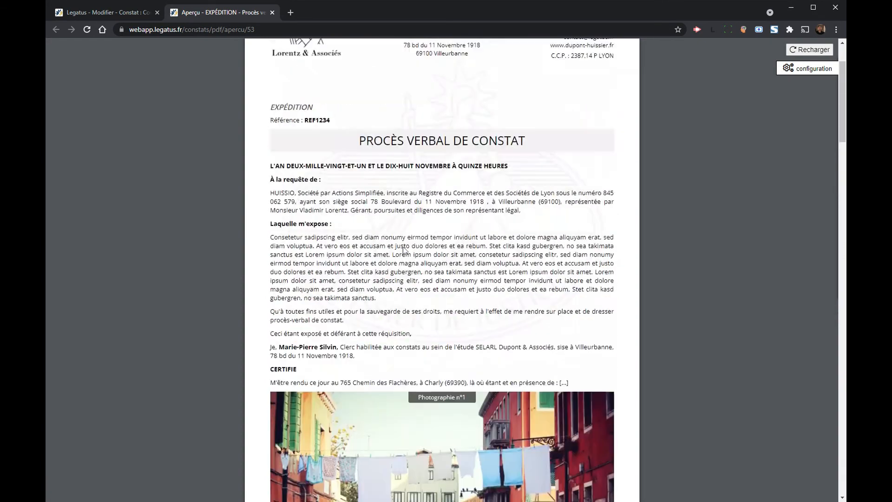
scroll(403, 250, up, 2)
click(70, 11)
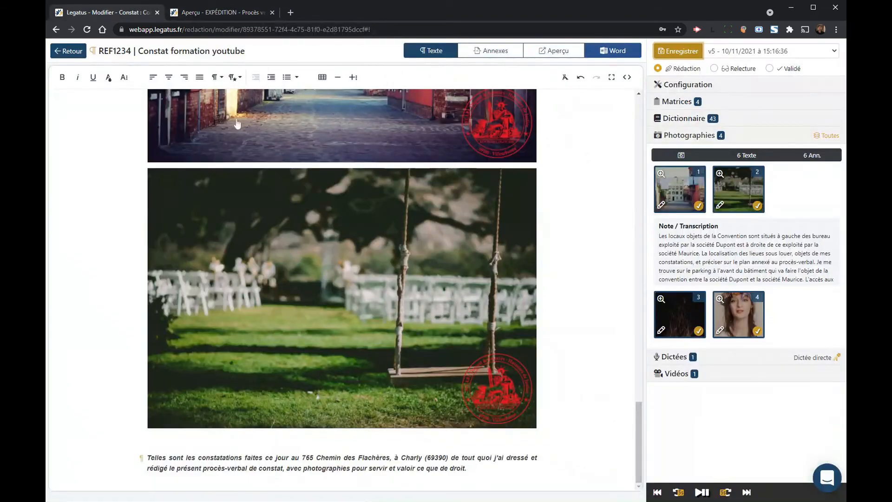
Step: Add a new line below the swing photo and dictate the paragraph on automatic transcription
scroll(379, 302, up, 10)
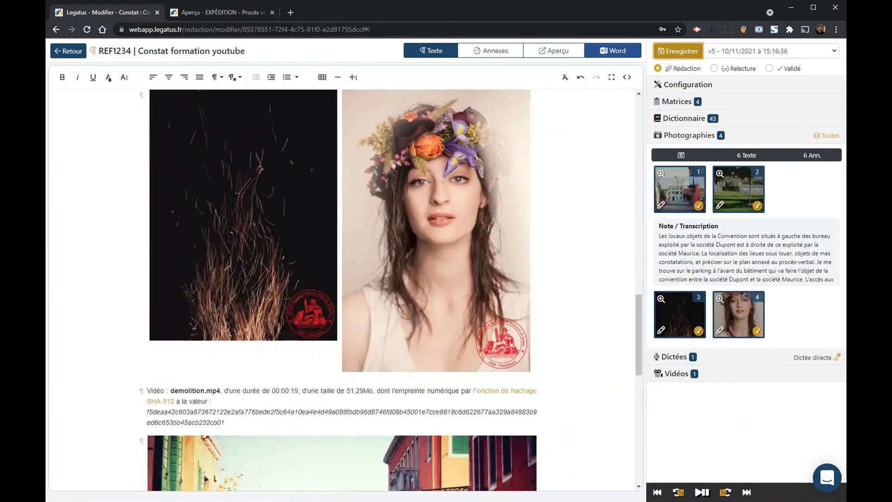
scroll(342, 288, down, 10)
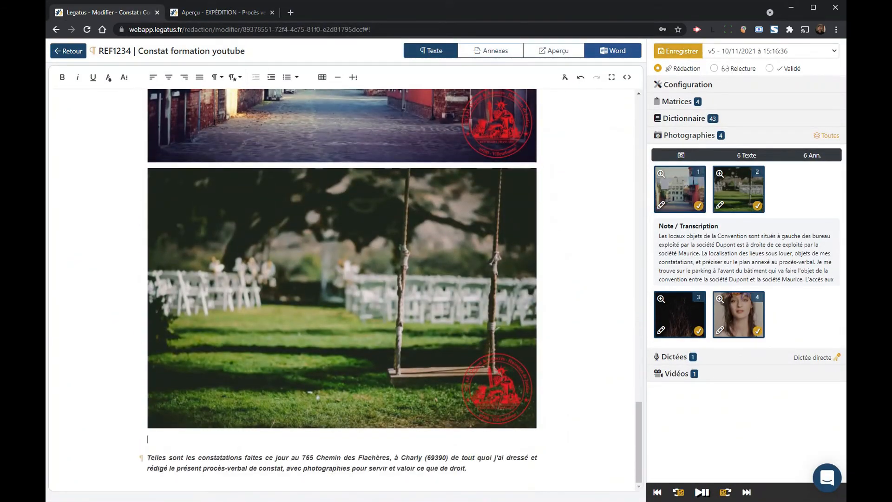
key(Return)
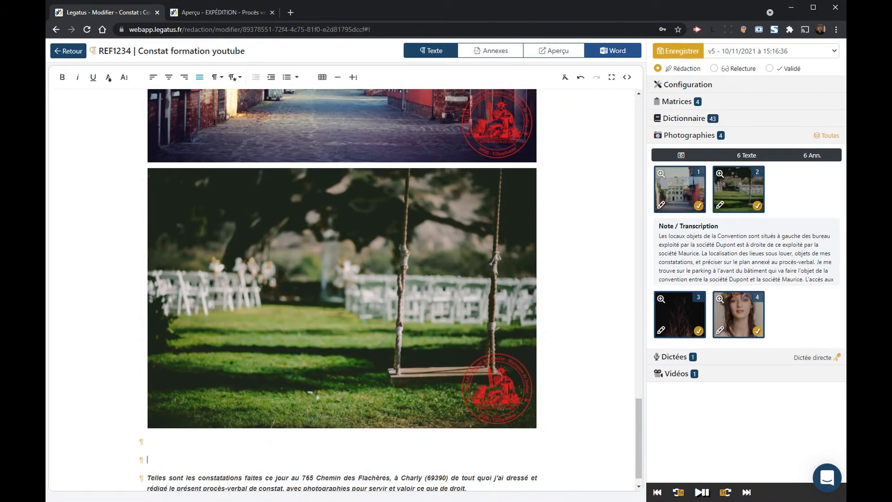
scroll(398, 202, down, 1)
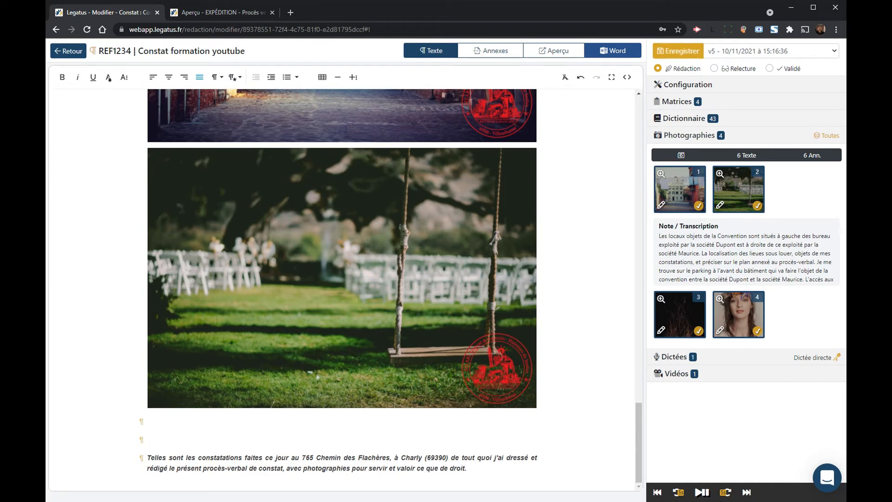
click(677, 136)
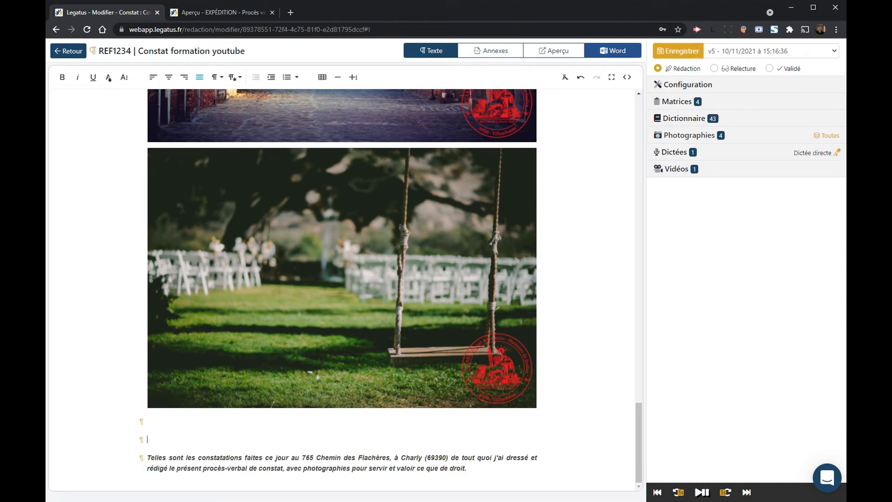
click(838, 153)
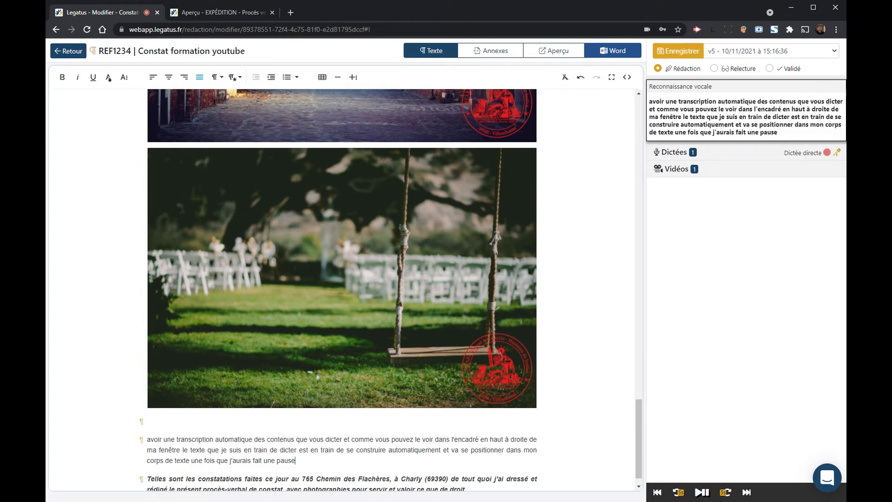
Step: Stop the dictation and correct the misheard word 'dicter' to 'dictez'
click(838, 154)
scroll(229, 418, down, 1)
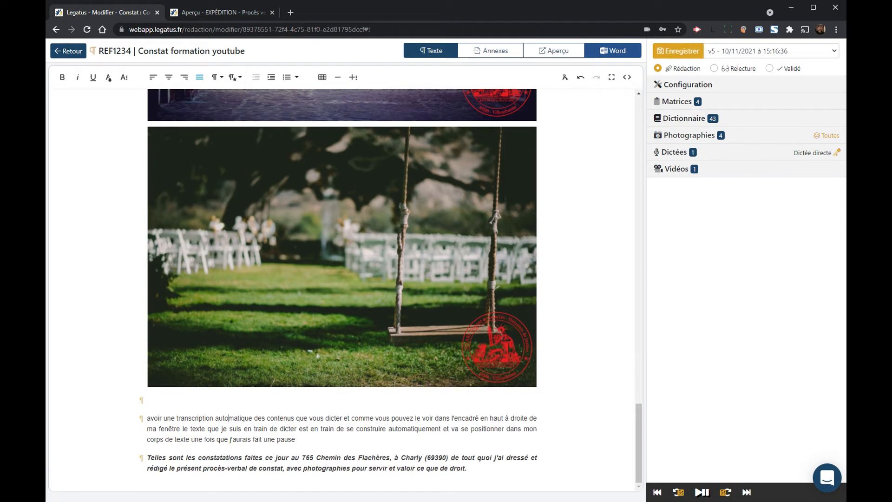
drag(291, 418, 327, 417)
click(342, 418)
key(BackSpace)
text(z)
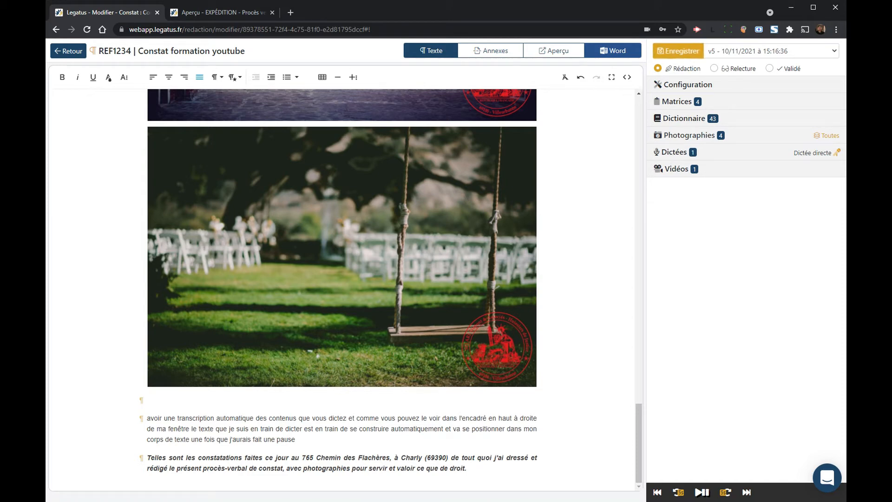
Step: Capitalise 'Avoir' in the dictated paragraph and save the constat as version v6
click(296, 439)
key(BackSpace)
text(A)
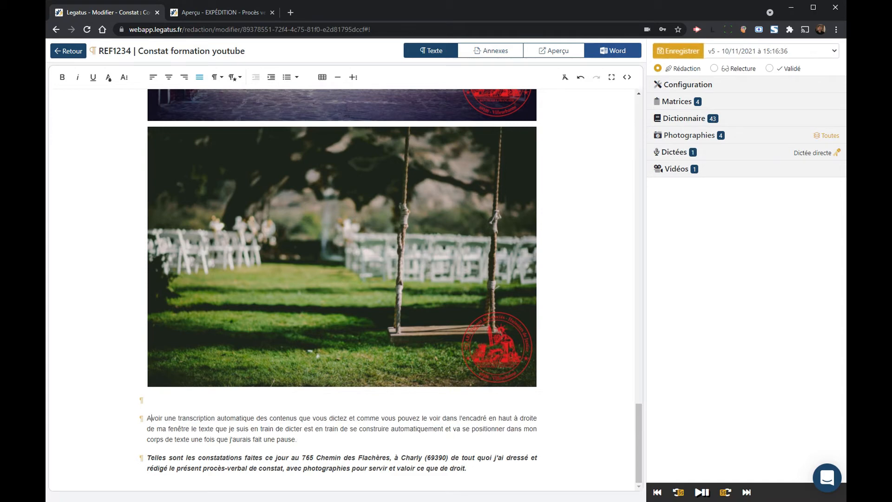
click(680, 54)
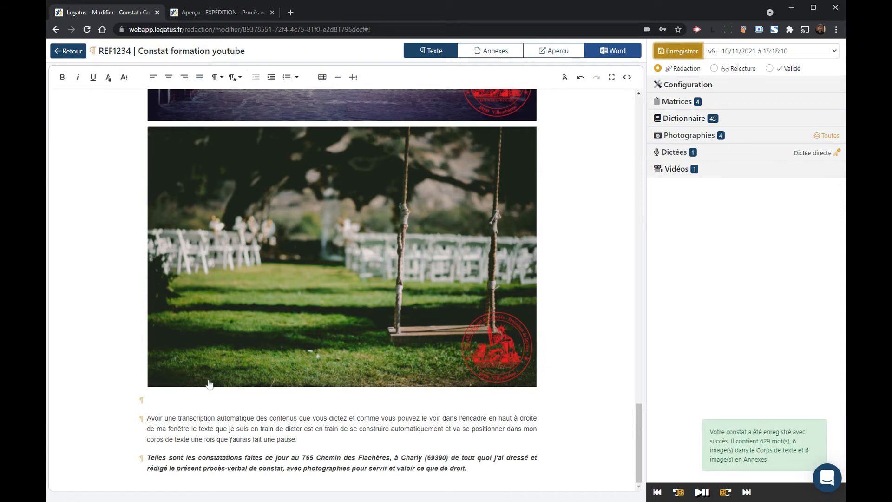
click(186, 398)
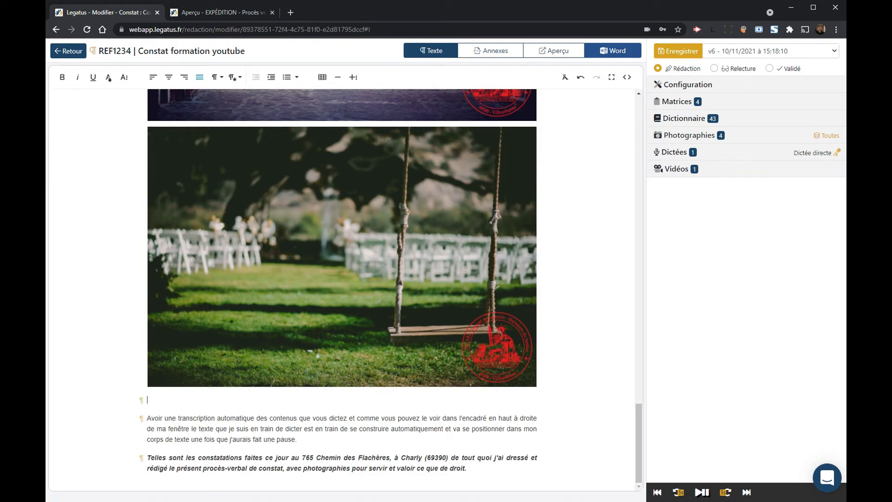
scroll(348, 361, up, 10)
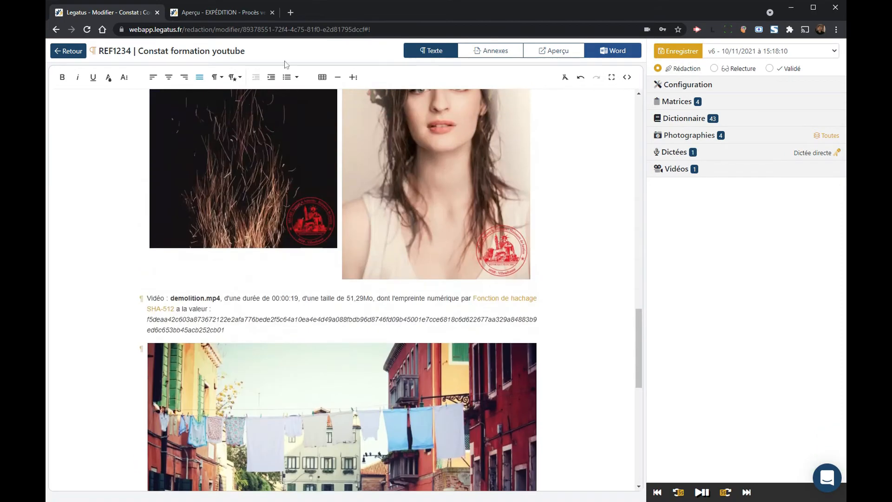
Step: Open the PDF preview and scroll through the procès-verbal down to photographs n°3 and n°4
click(554, 50)
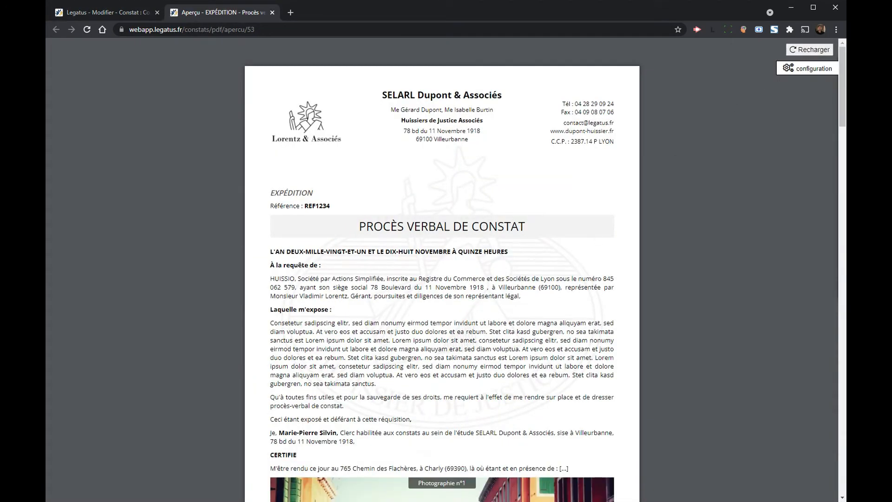
scroll(442, 269, down, 5)
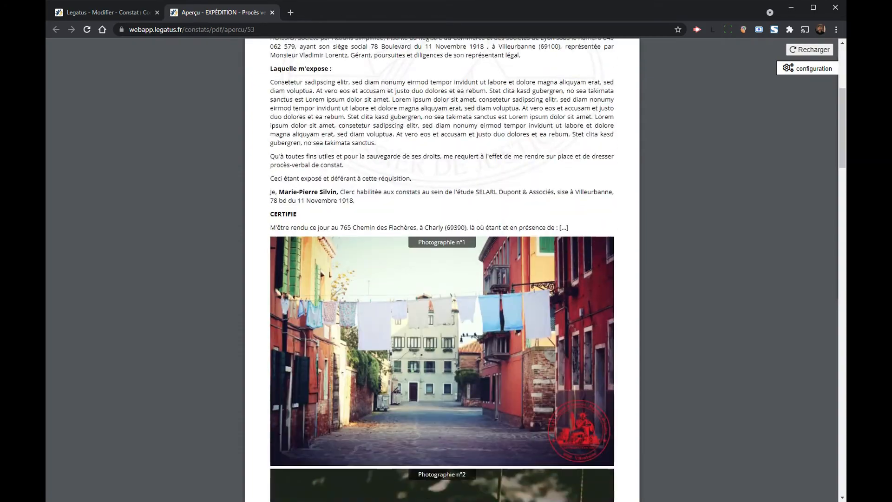
scroll(495, 297, down, 6)
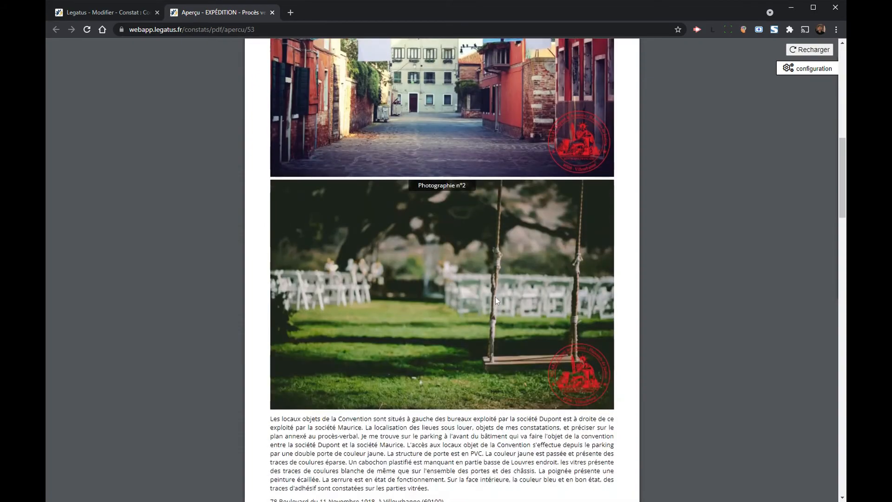
scroll(496, 300, down, 5)
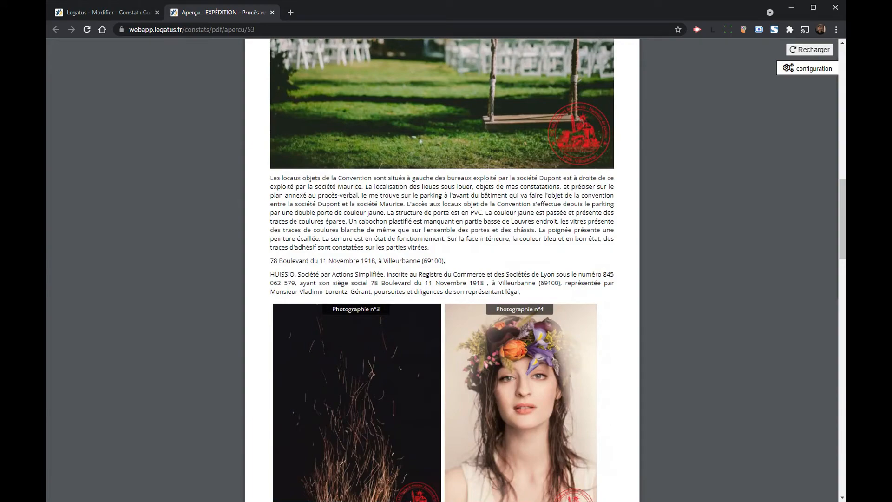
scroll(442, 269, down, 4)
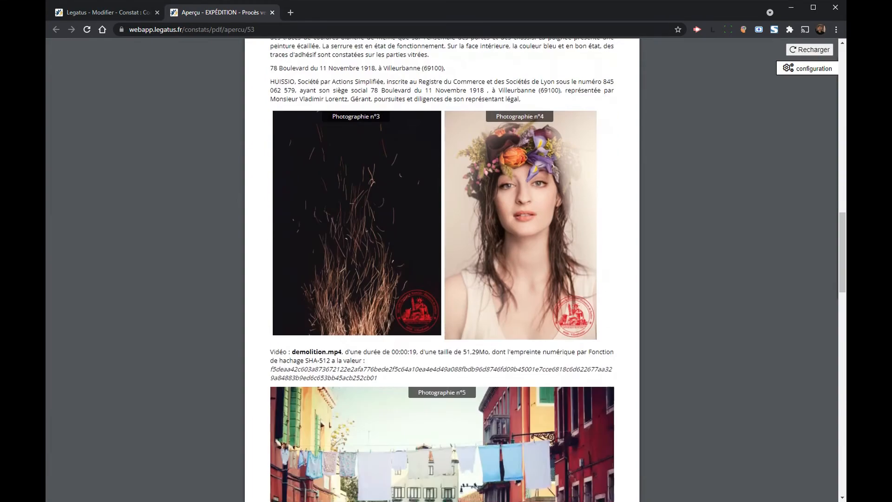
scroll(467, 274, down, 5)
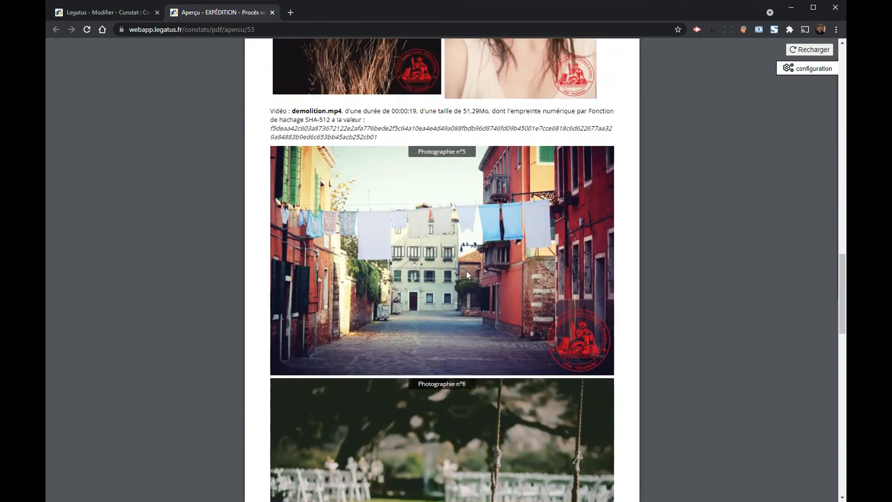
scroll(467, 273, up, 10)
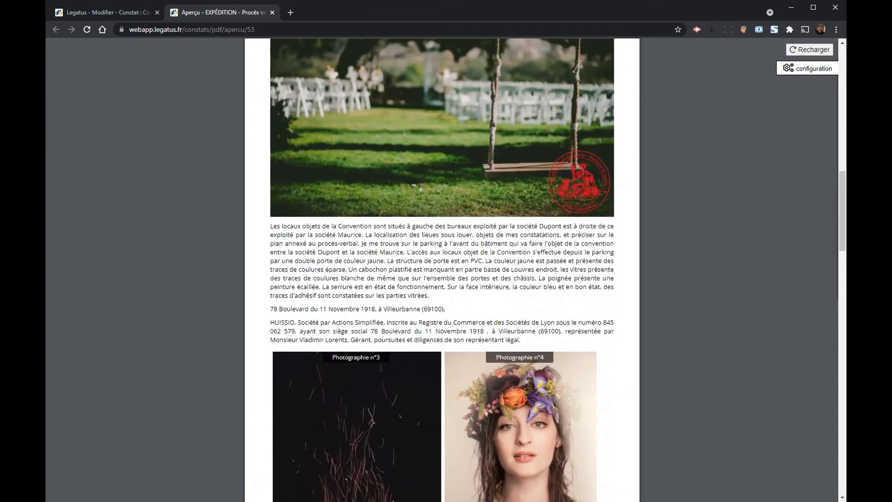
drag(271, 322, 335, 323)
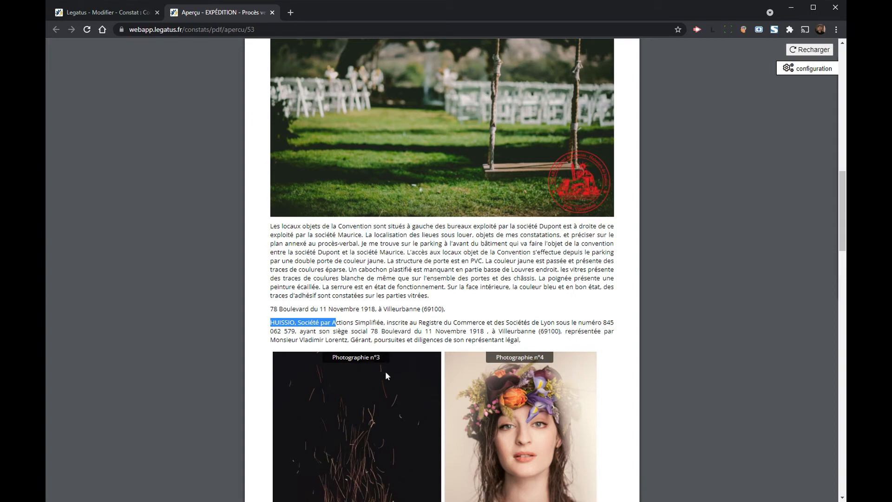
scroll(386, 374, down, 3)
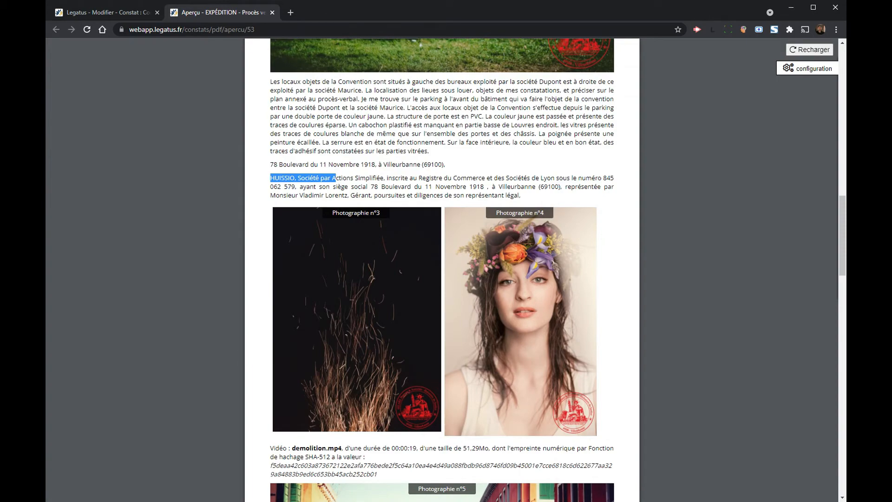
click(131, 16)
Step: Insert a forced page break after the 78 Boulevard address line and save the constat as v7
scroll(500, 246, up, 7)
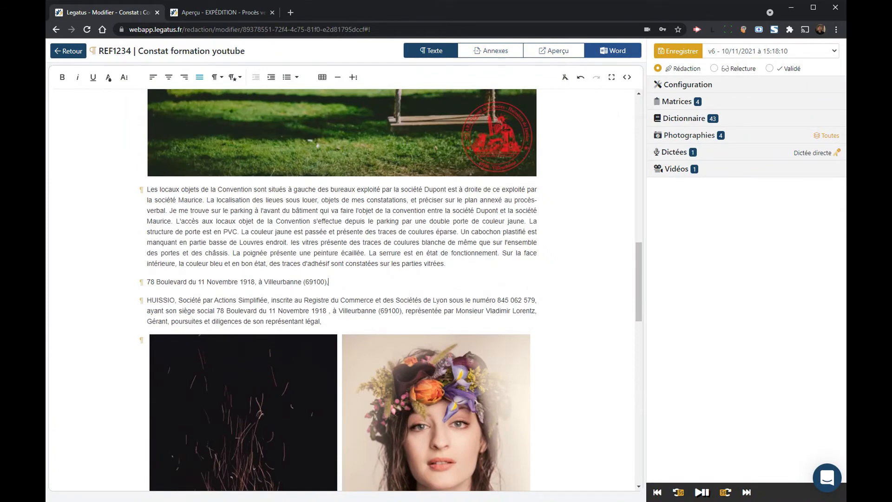
key(Return)
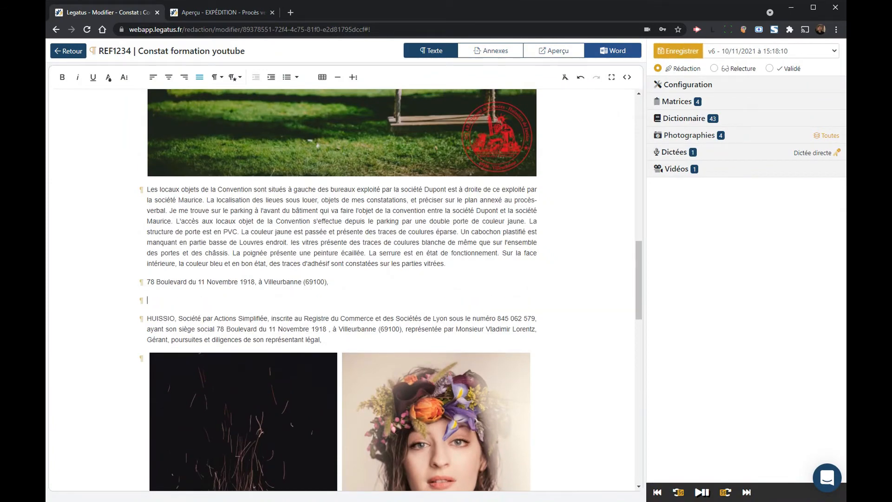
click(338, 78)
key(Delete)
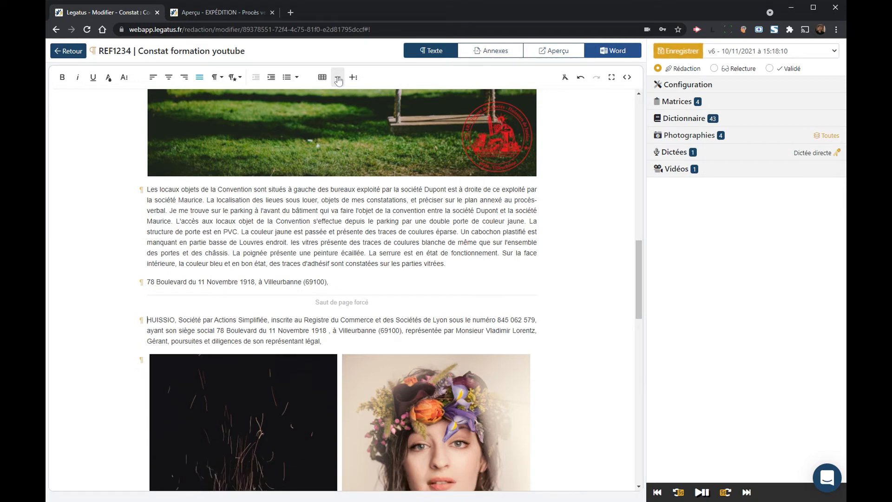
click(663, 56)
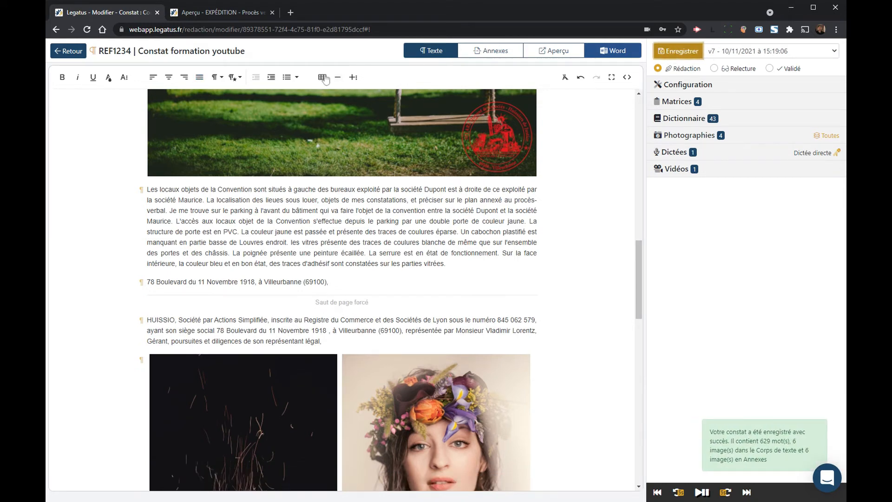
click(218, 13)
Step: Reload the preview and verify the forced page break now sits before the HUISSIO paragraph
click(809, 49)
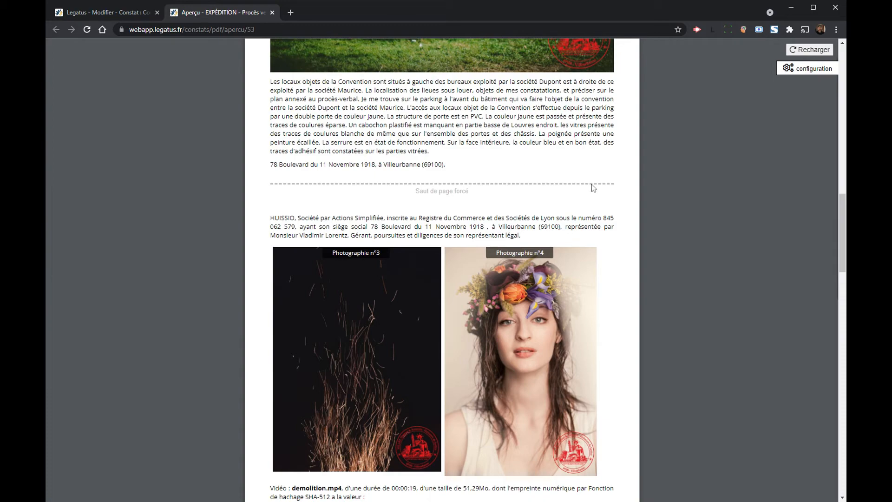
drag(275, 218, 358, 222)
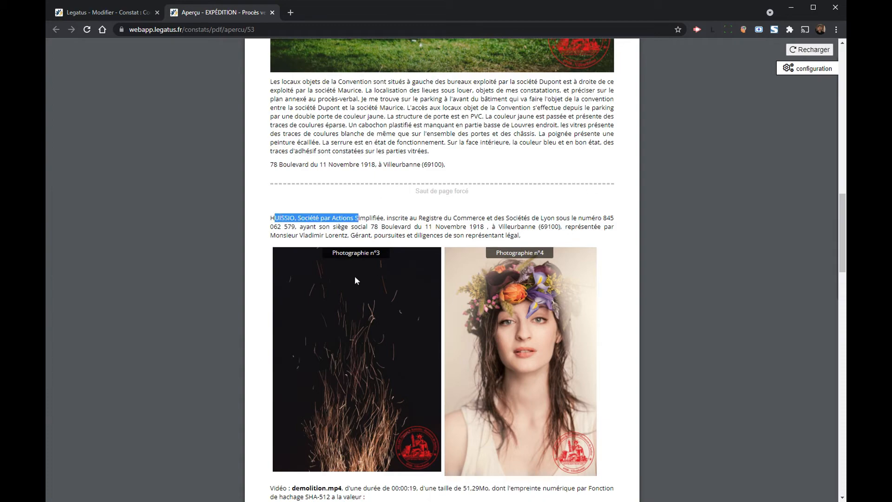
scroll(531, 335, down, 9)
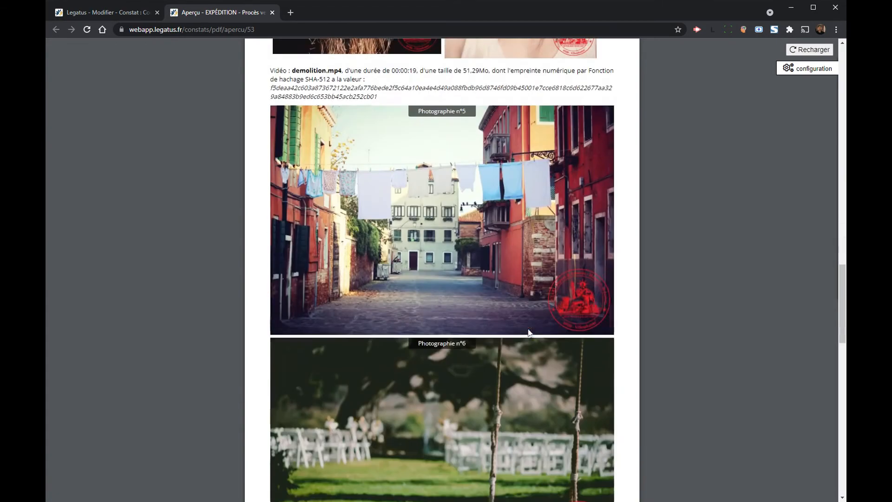
scroll(527, 328, up, 20)
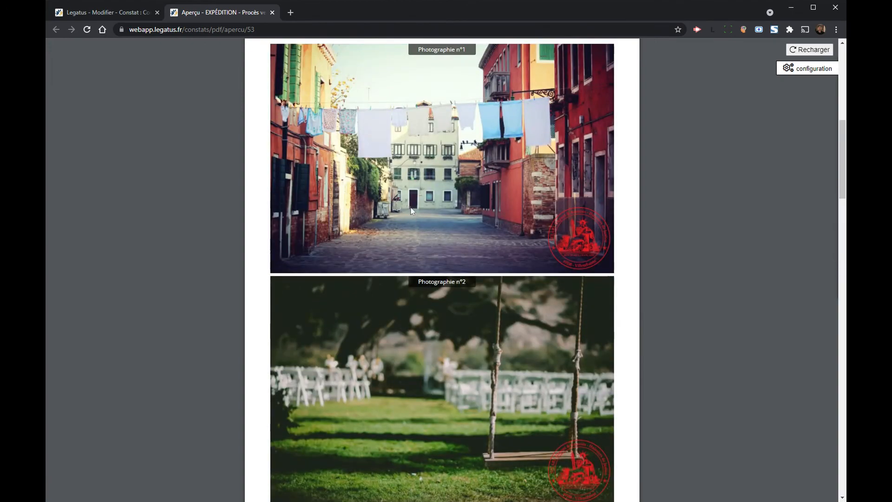
scroll(381, 196, up, 10)
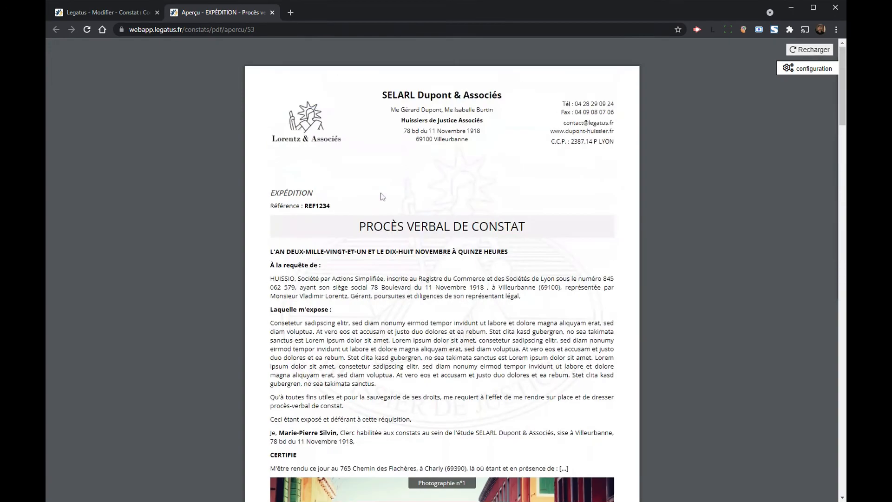
click(111, 12)
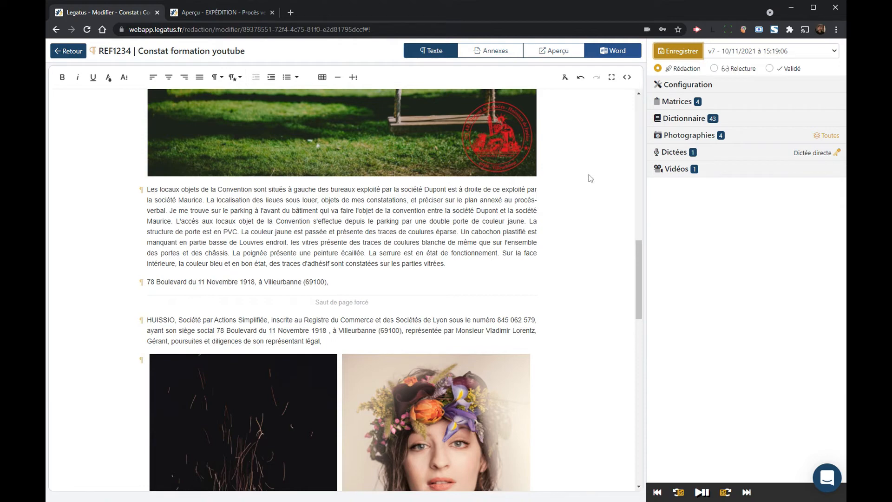
Step: Switch the 'Constat formation youtube' status to Relecture and save it as version v8
scroll(591, 179, up, 10)
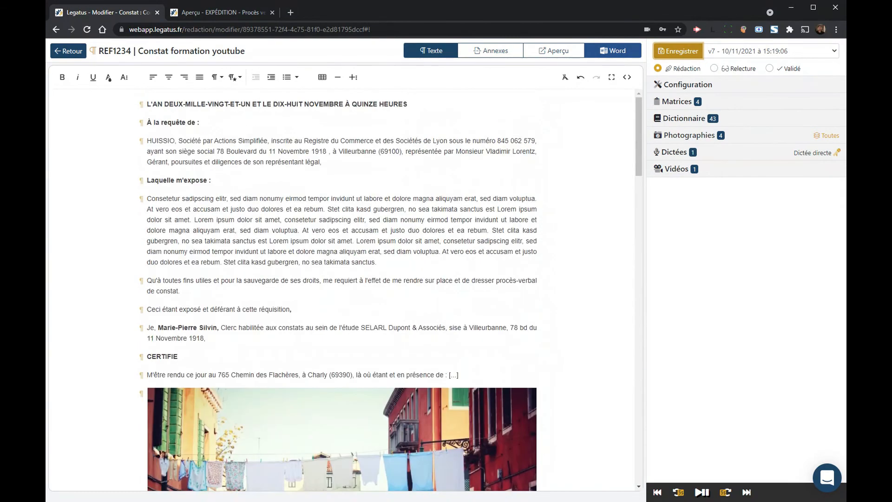
click(275, 199)
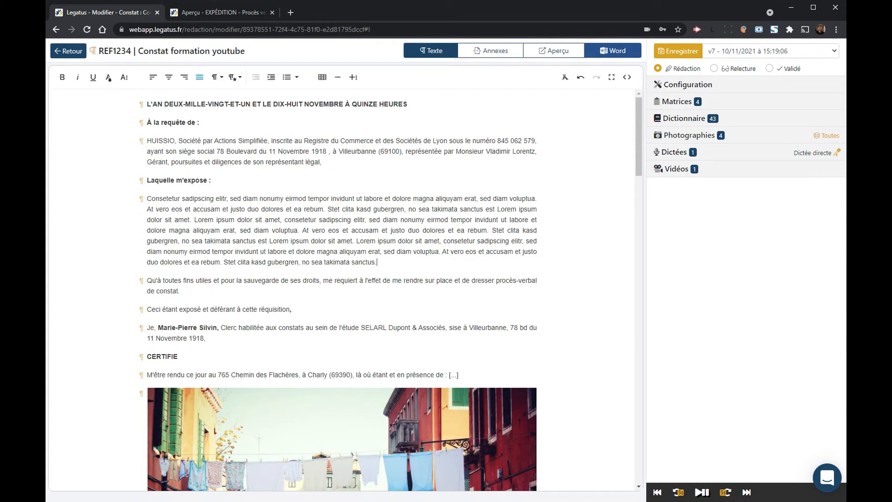
click(739, 68)
click(676, 55)
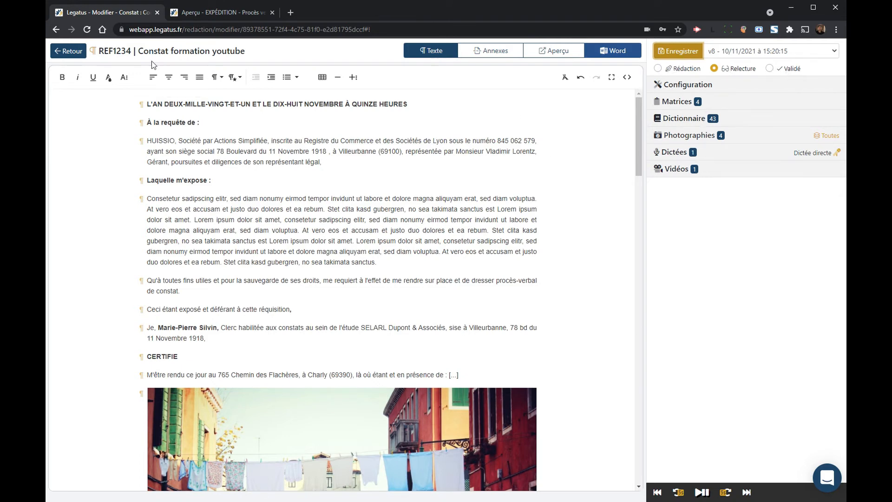
Step: Mark the constat Validé, save it as v9, close the preview and expand the dictation transcription
click(795, 72)
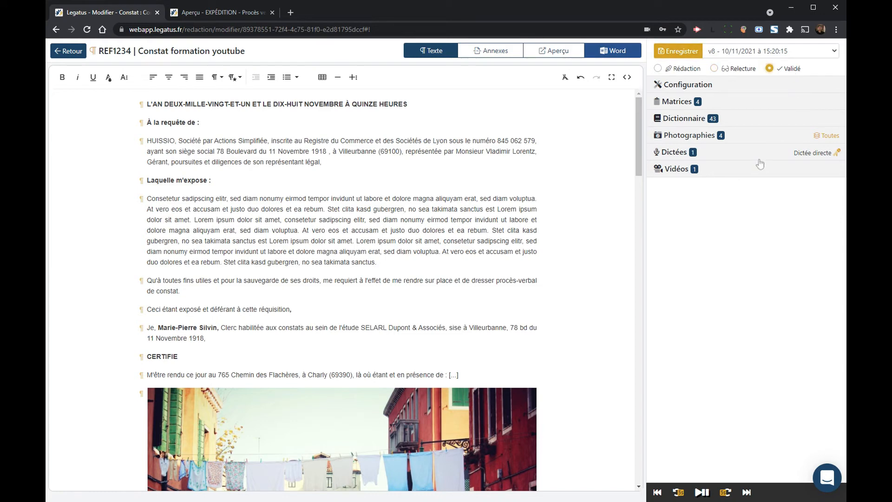
click(679, 54)
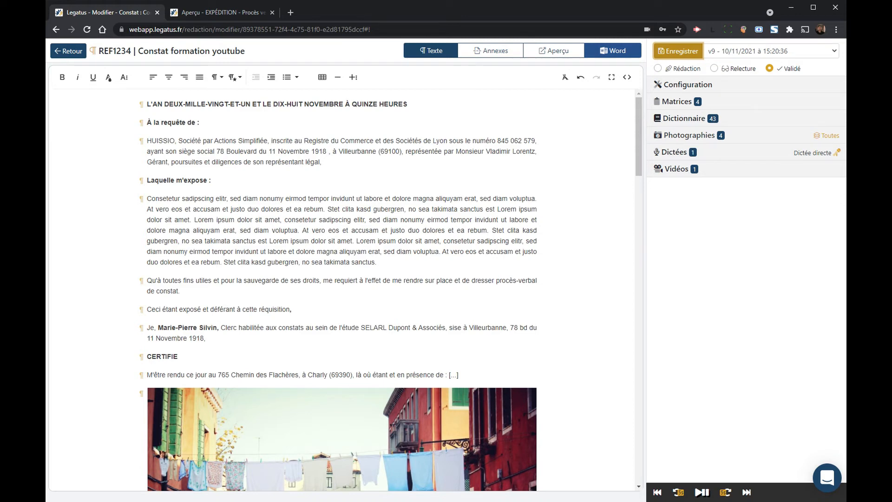
click(272, 13)
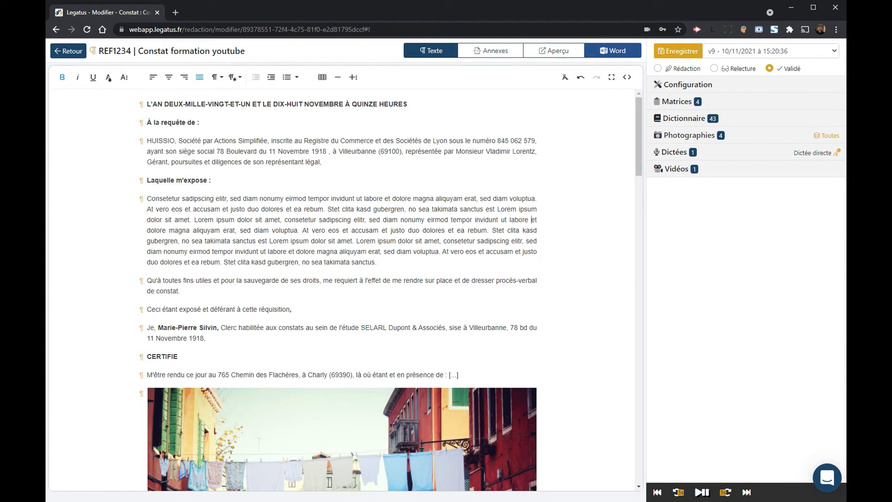
click(684, 156)
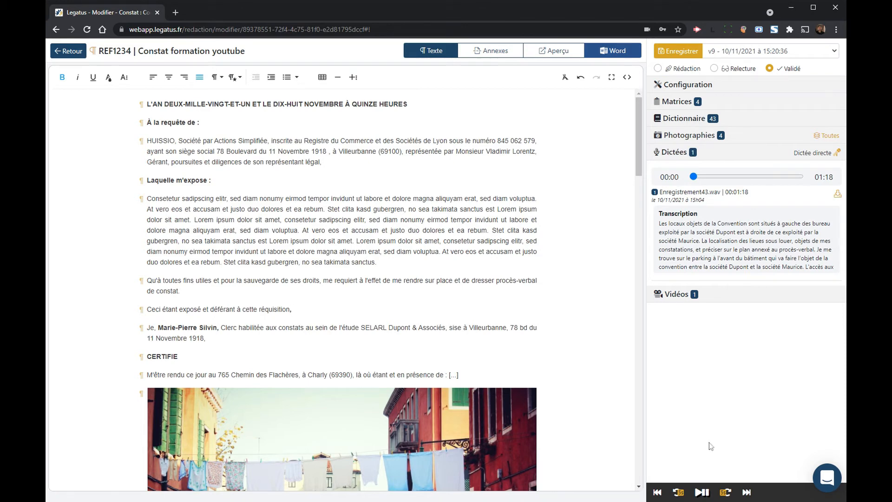
Step: Play the dictation, collapse it, save the constat as v10 and return to its overview page
click(700, 493)
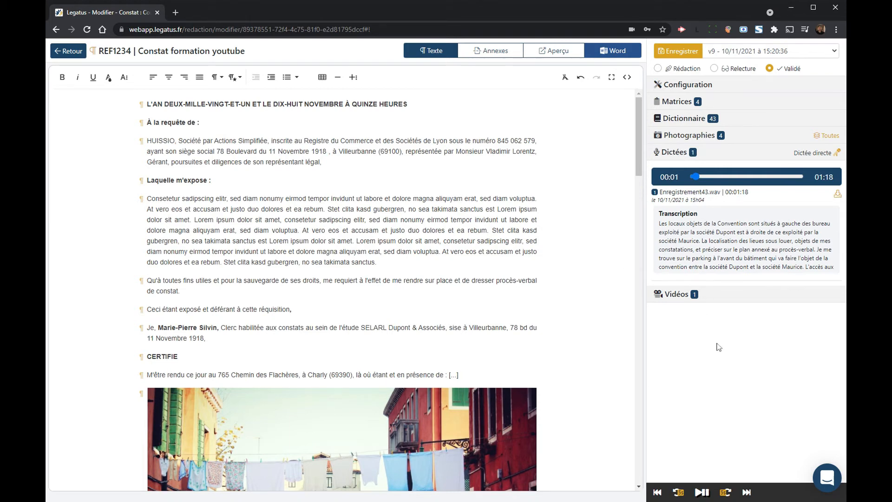
click(682, 154)
click(682, 154)
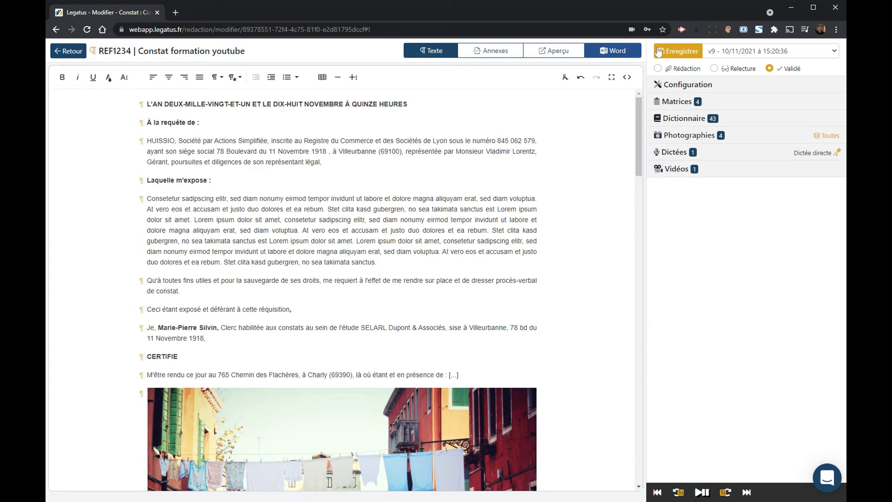
click(678, 51)
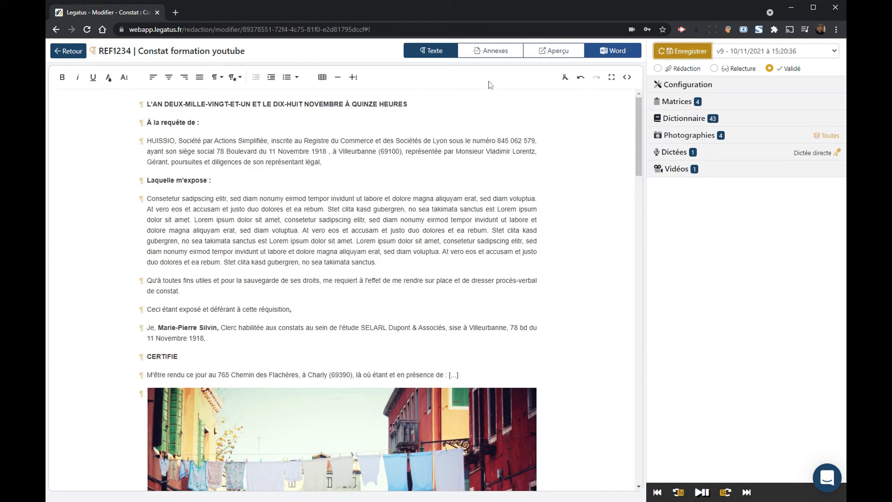
click(70, 51)
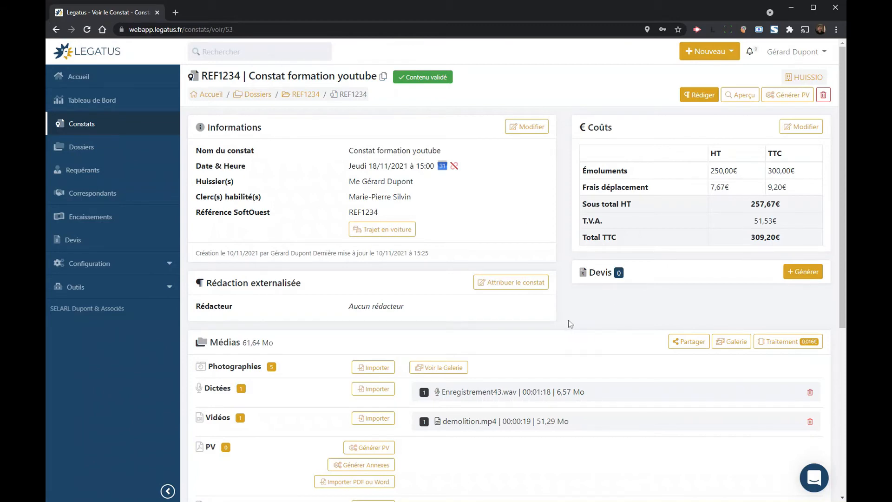
Step: Open the media gallery and view the laptop photo and the street scene enlarged
click(438, 367)
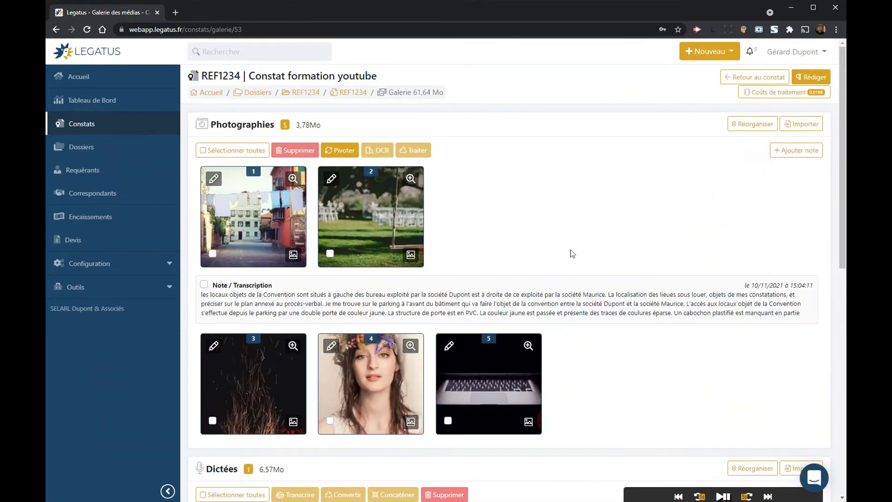
click(527, 347)
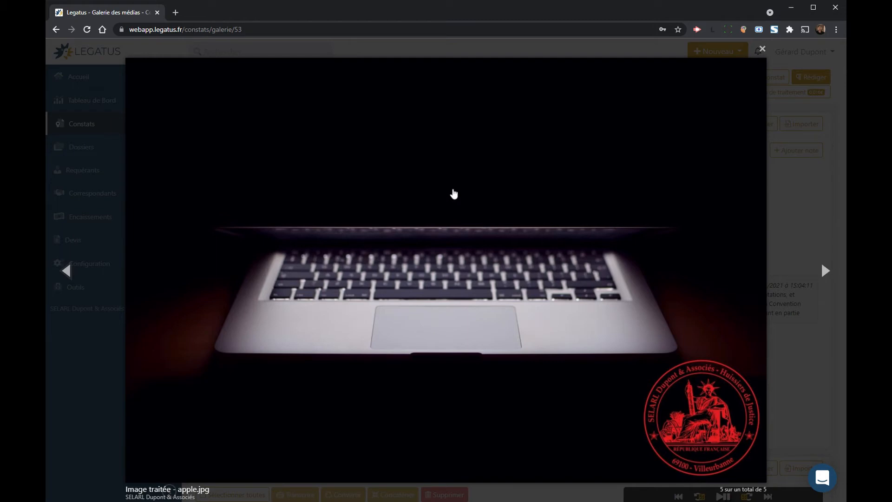
click(760, 228)
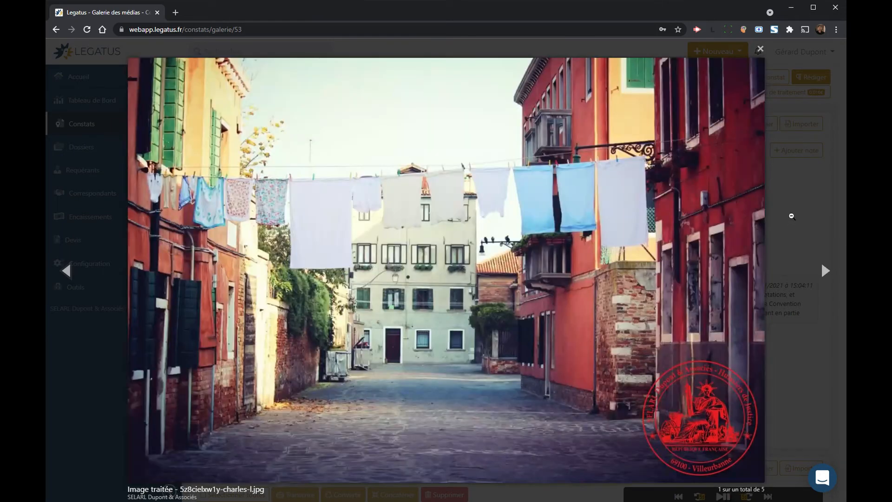
click(791, 217)
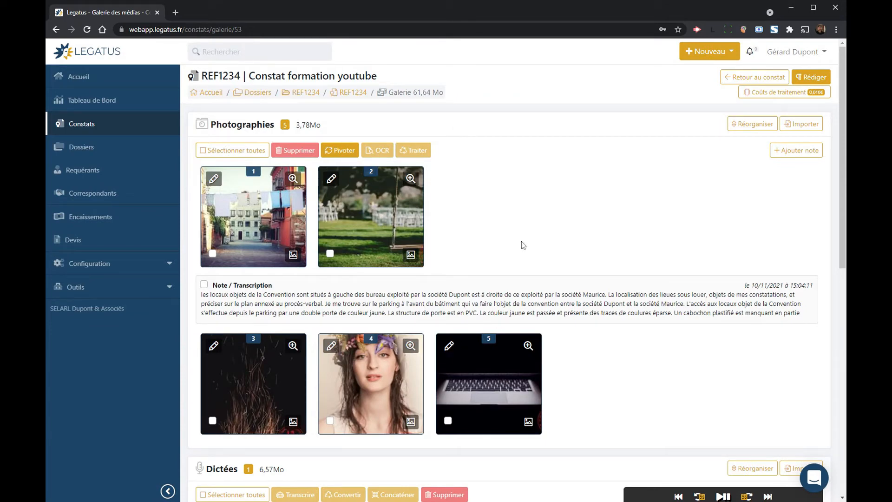
click(822, 77)
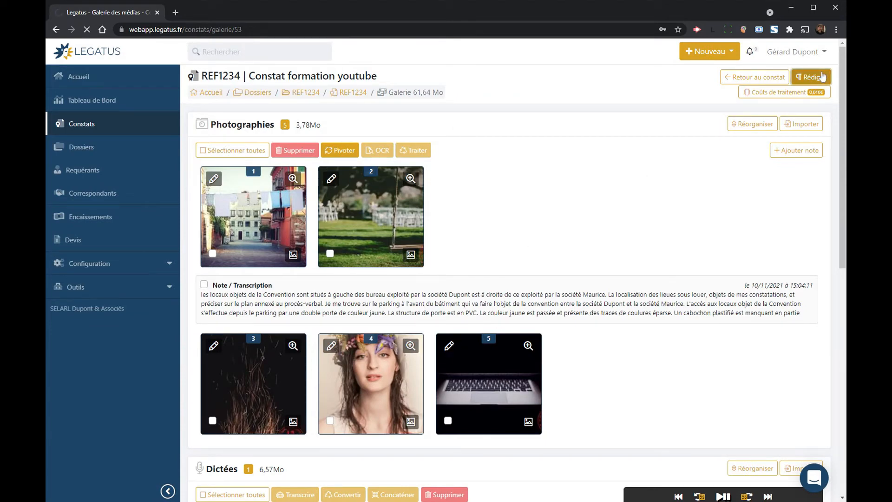
Step: Open photo 5, the laptop, from the Photographies list in the Fléchage & Annotation editor
scroll(612, 155, down, 10)
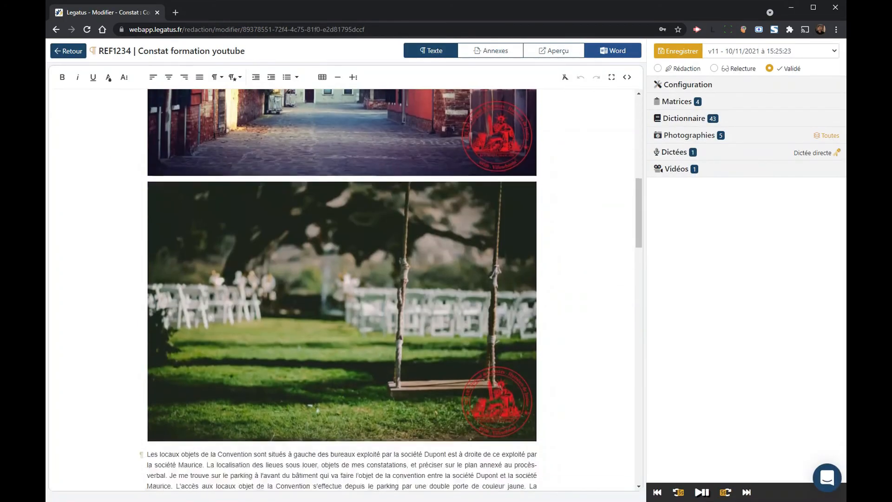
scroll(432, 298, down, 20)
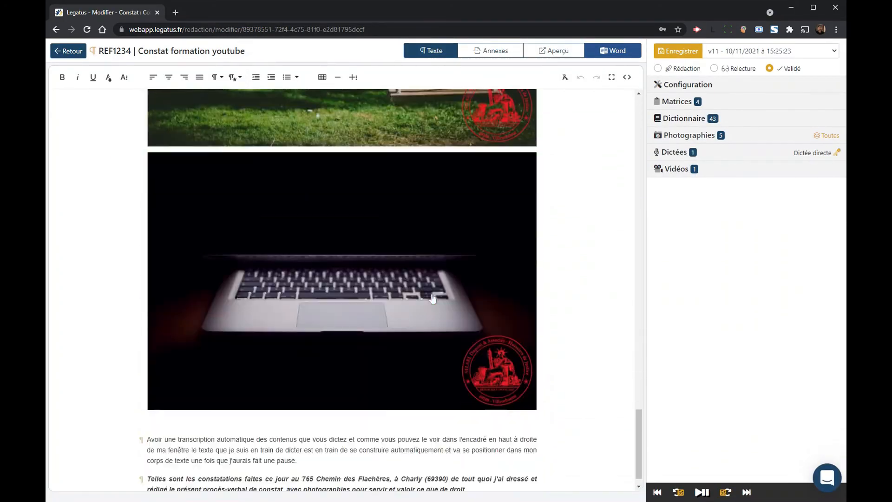
scroll(432, 299, down, 1)
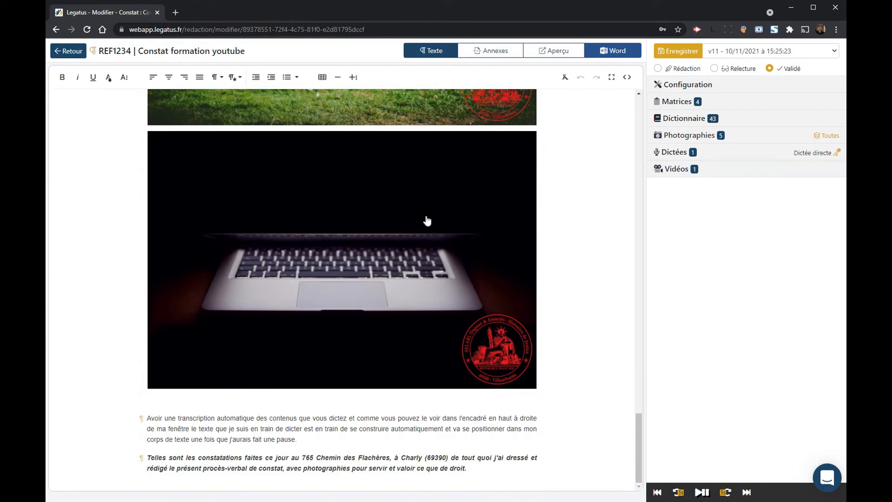
click(685, 135)
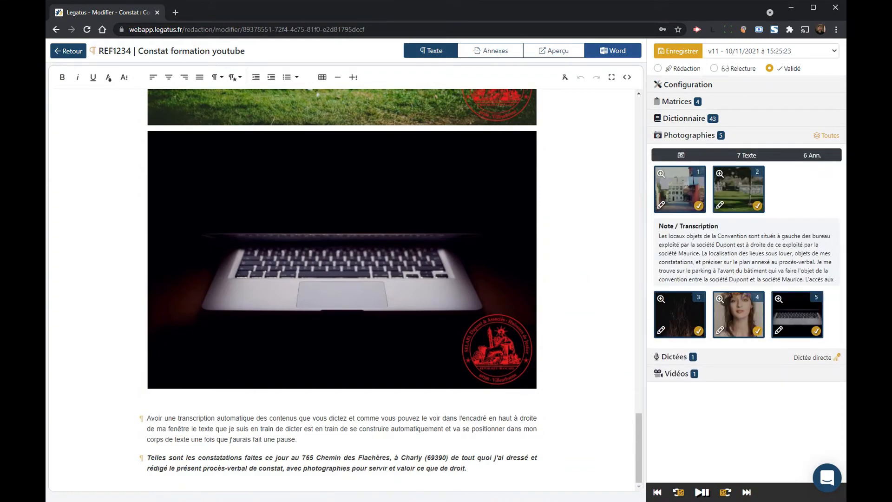
click(319, 215)
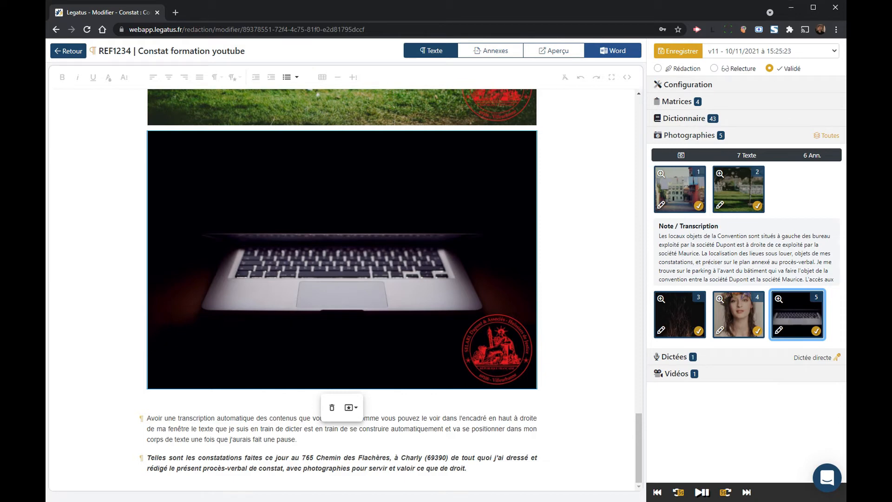
click(778, 330)
click(521, 185)
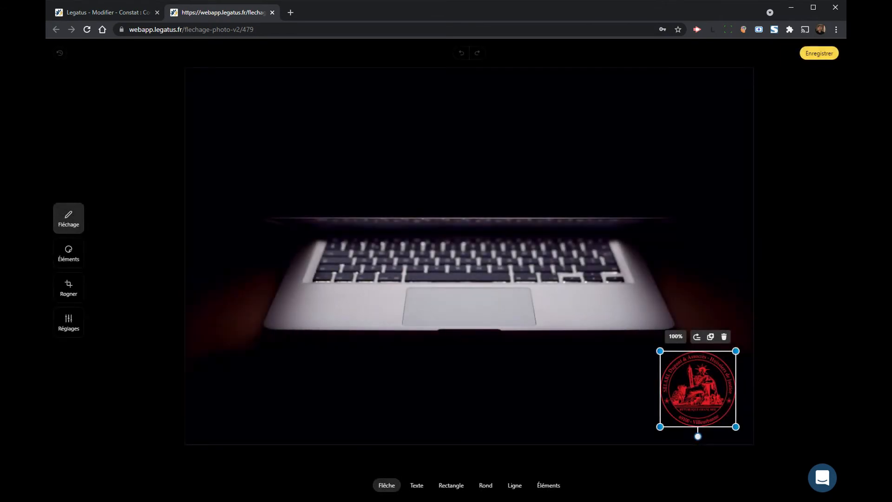
Step: Move the stamp to the top-left corner, enlarge it, and draw an up-right arrow below the laptop
drag(698, 389, 242, 117)
drag(279, 156, 296, 172)
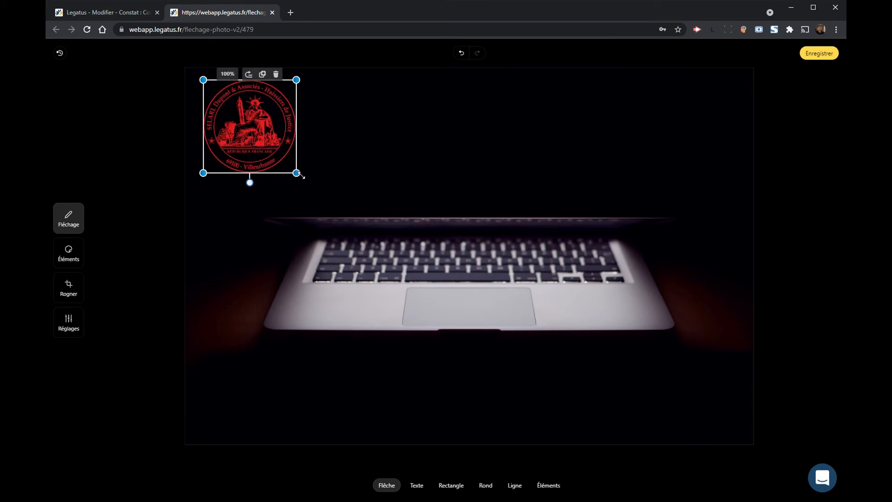
drag(295, 396, 361, 360)
Step: Add a 'Fissuration horizontale' label near the arrow, fit its box to the text, and choose the rectangle tool
click(417, 486)
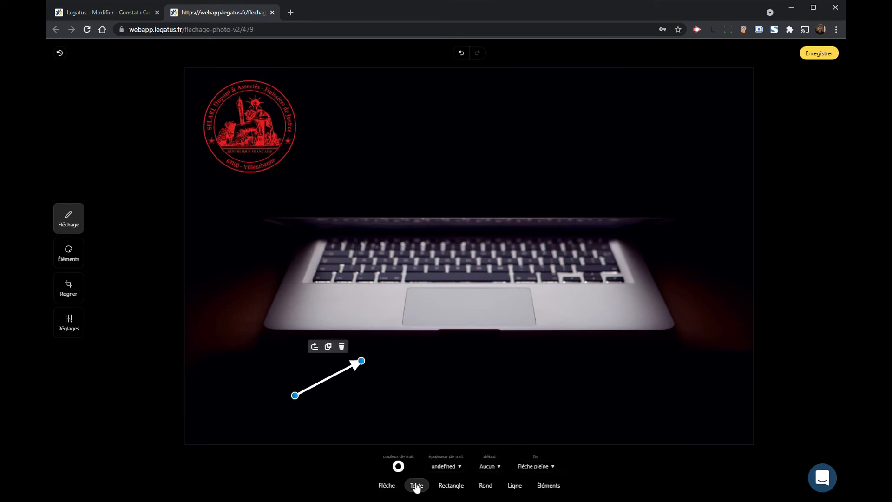
drag(462, 343, 546, 375)
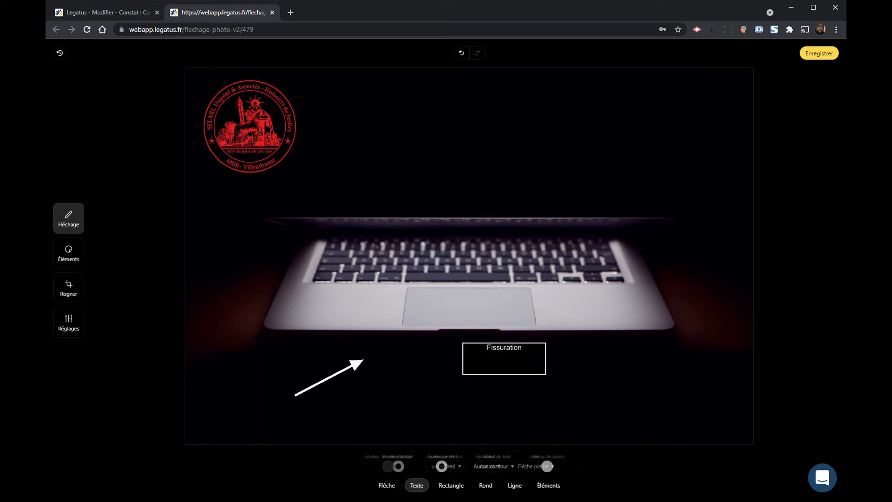
click(489, 391)
text(hor)
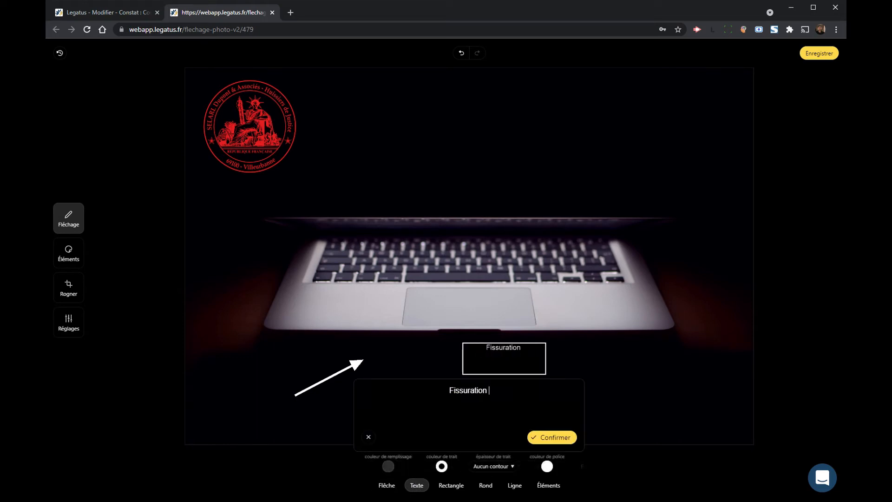
text(izontale)
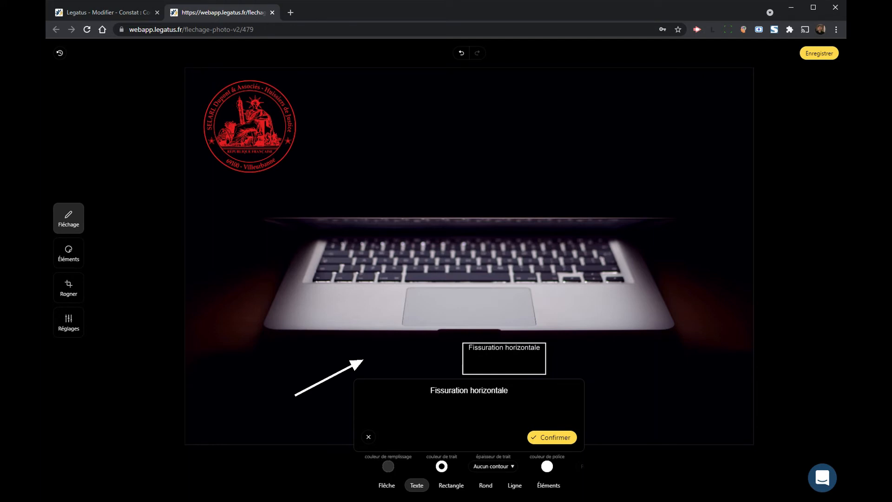
click(544, 438)
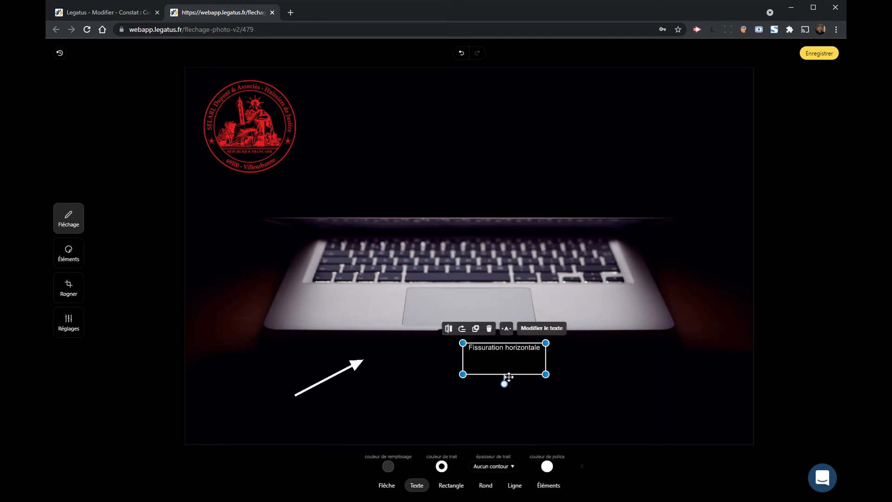
drag(506, 375, 371, 337)
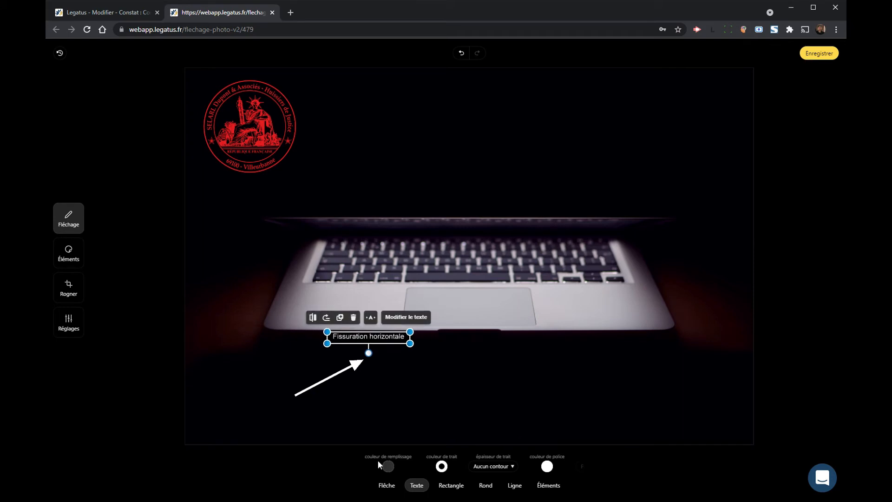
click(449, 485)
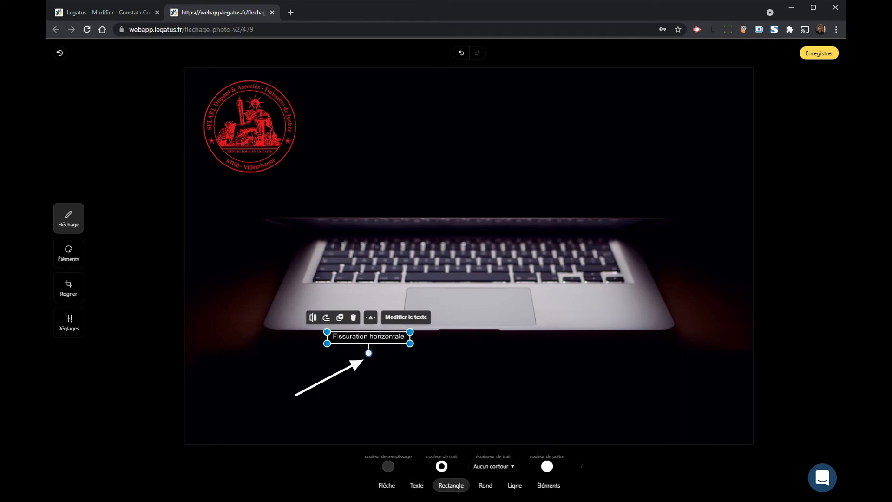
click(72, 253)
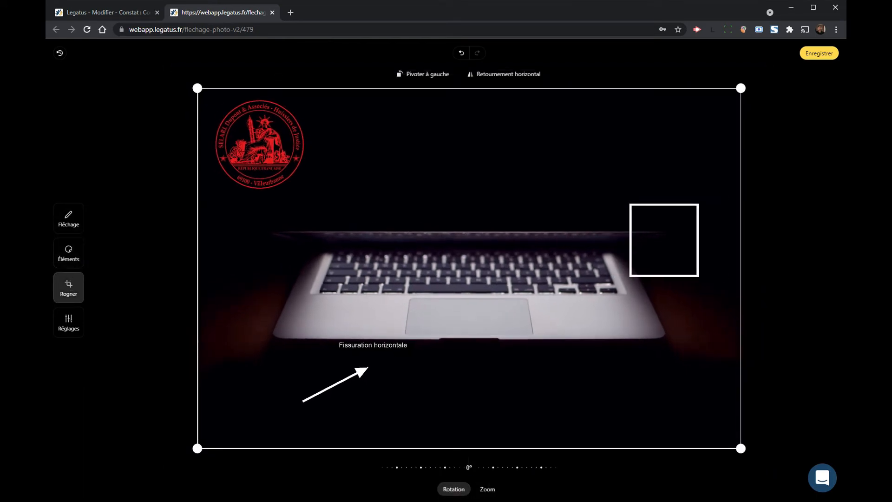
Step: Adjust the laptop photo's saturation, raise its brightness, and save the edited image
click(68, 323)
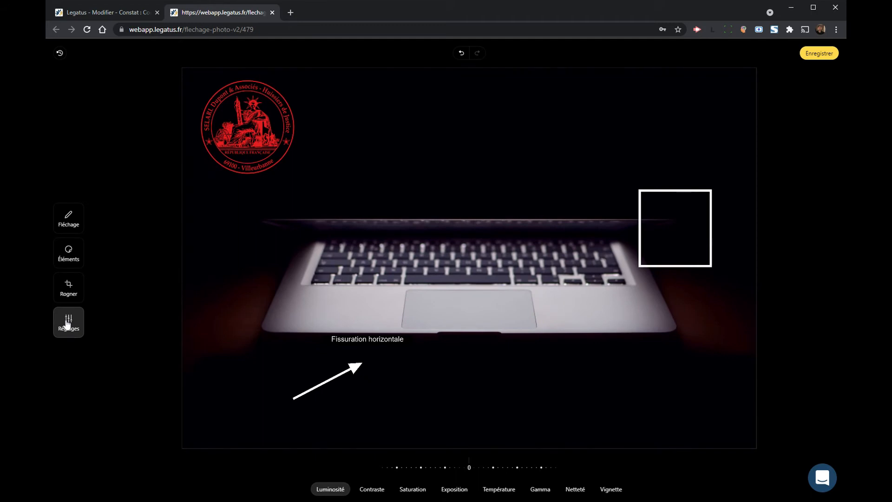
click(414, 491)
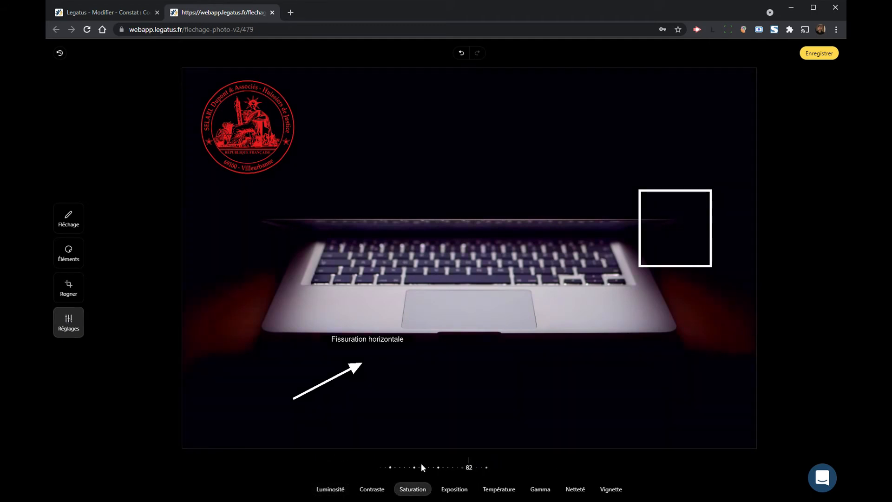
drag(421, 464, 558, 465)
drag(481, 465, 453, 466)
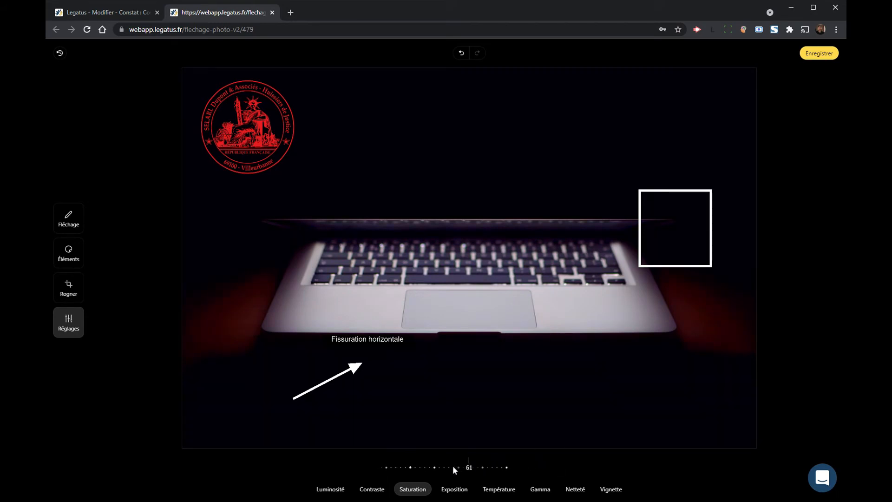
click(320, 492)
drag(460, 464, 444, 469)
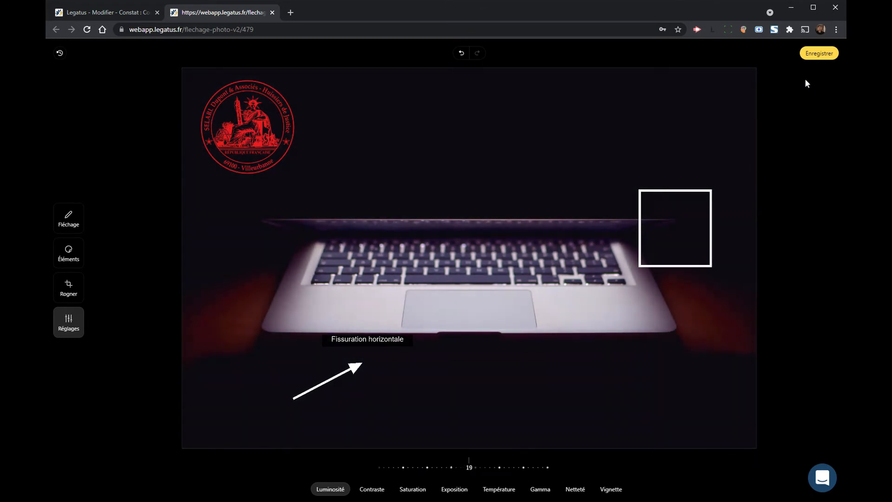
click(819, 54)
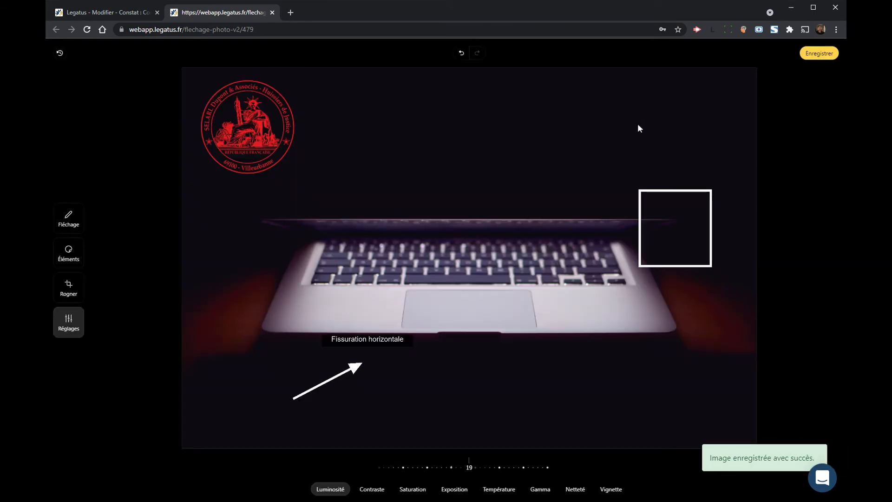
click(130, 16)
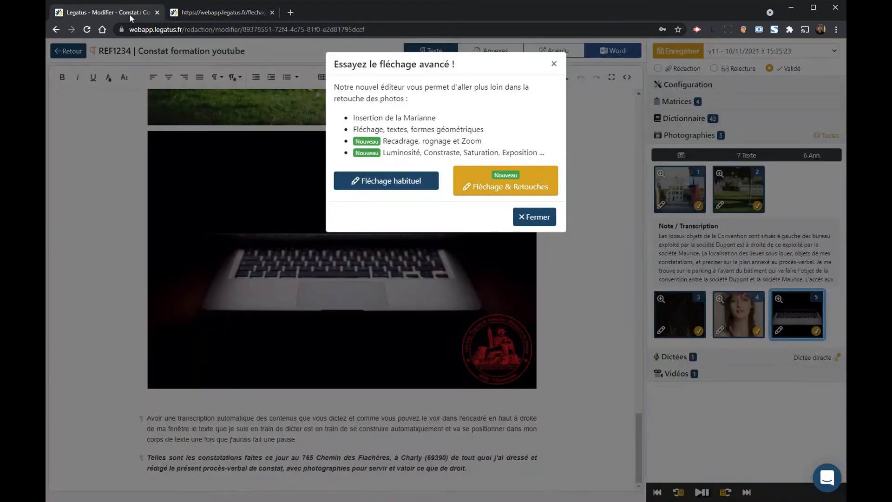
Step: Save the report with the retouched laptop photo and open the constat's media gallery
click(554, 64)
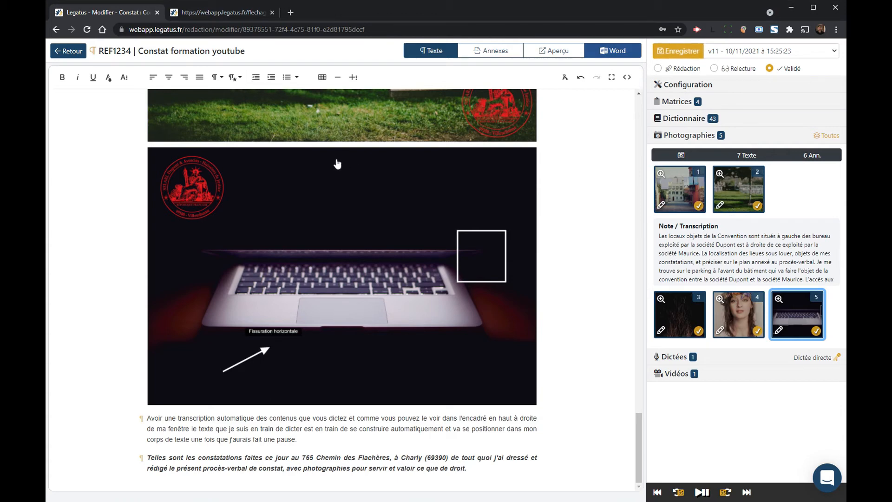
click(687, 55)
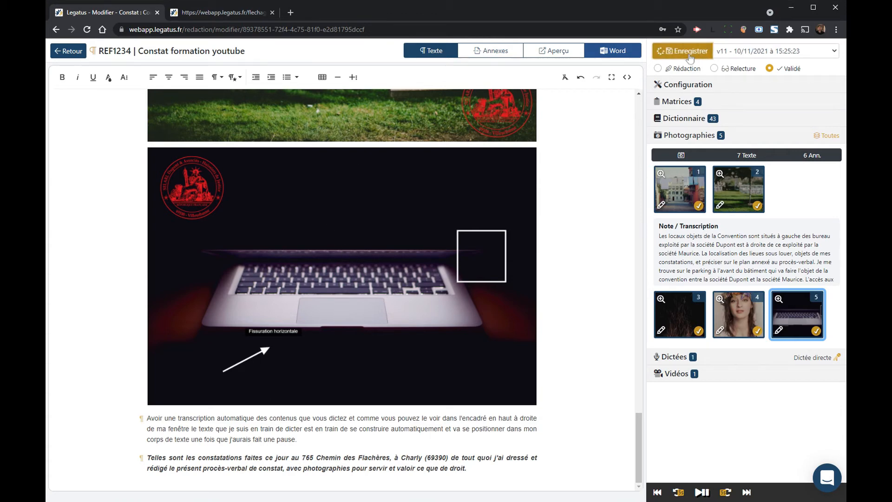
click(80, 54)
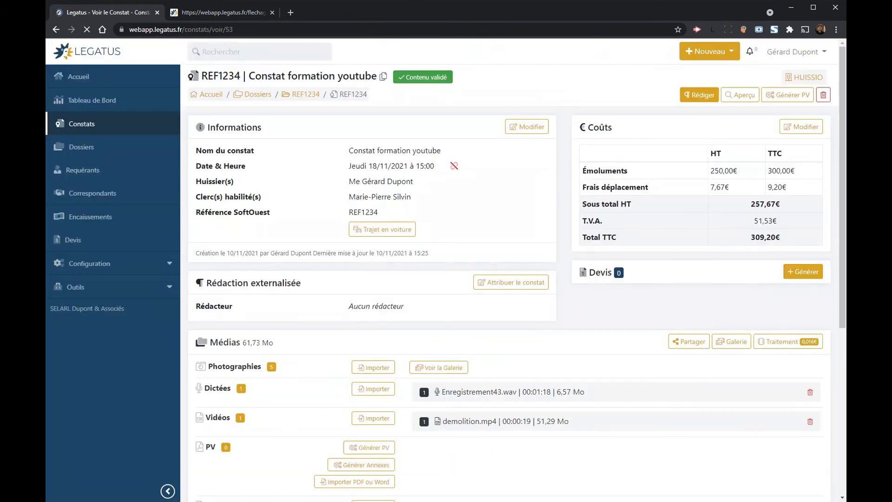
click(439, 367)
scroll(507, 285, down, 3)
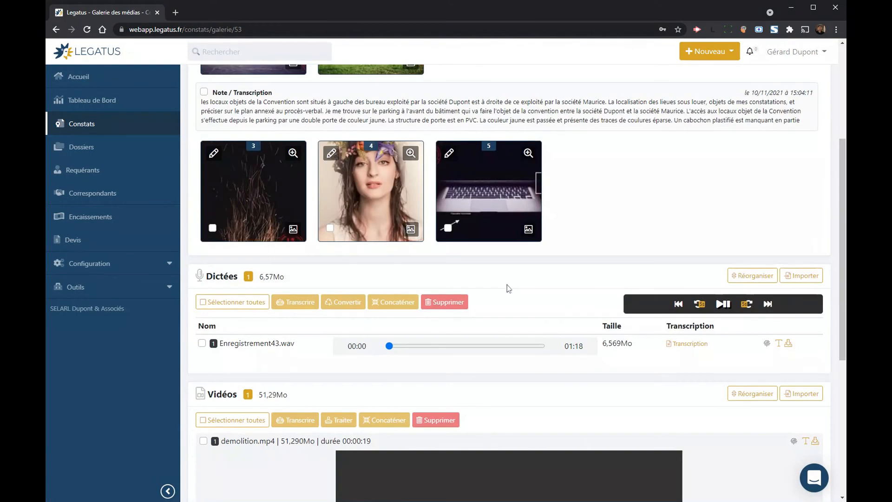
scroll(594, 220, up, 2)
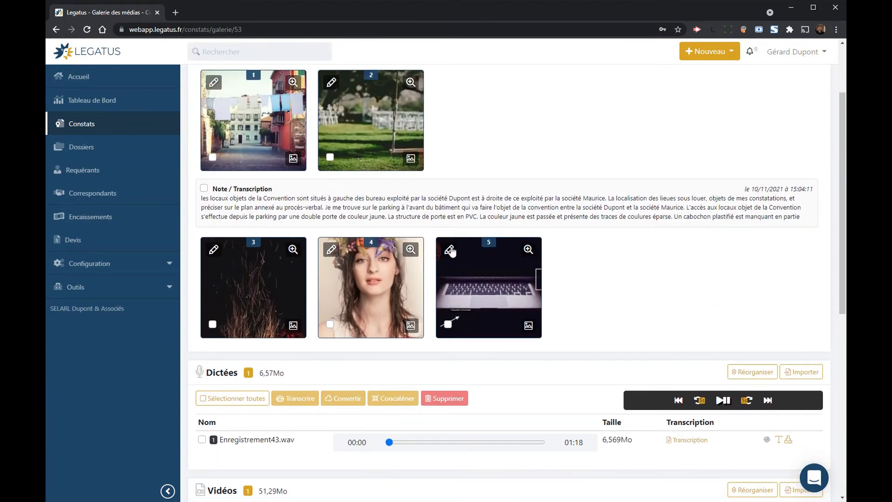
Step: Reopen photo 5 in the retouching editor, close it again, and open the support chat
click(448, 249)
click(485, 192)
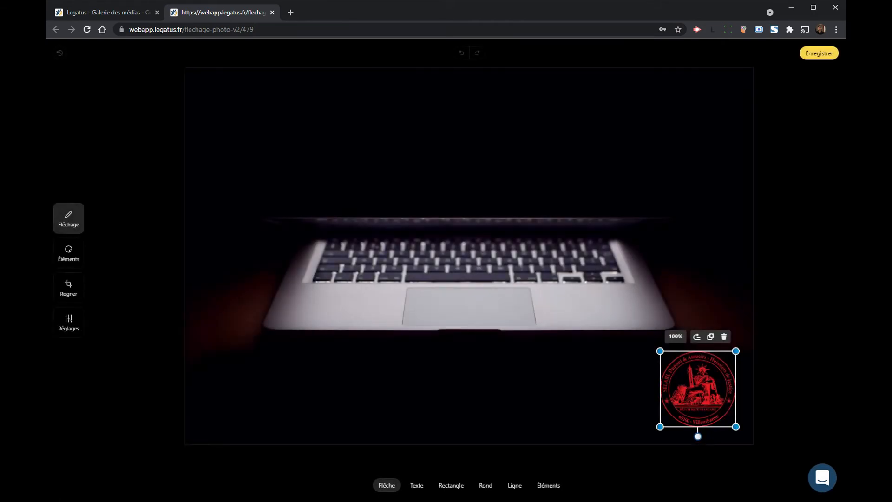
click(724, 337)
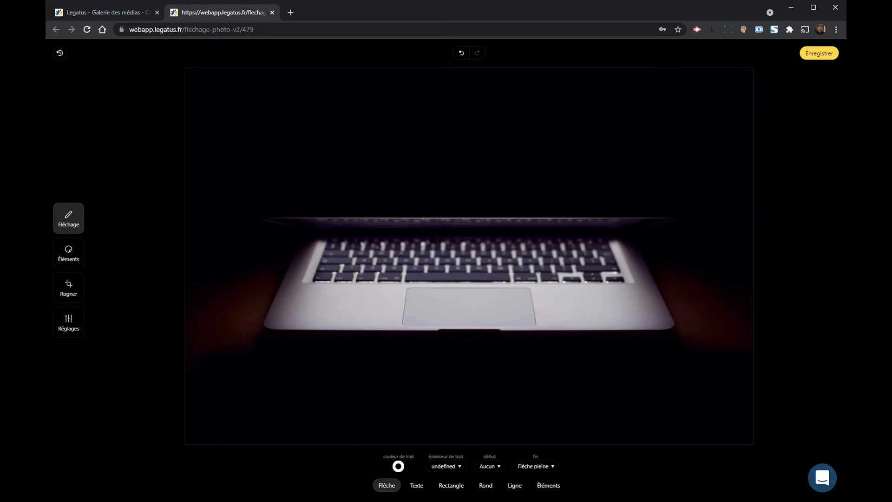
click(272, 13)
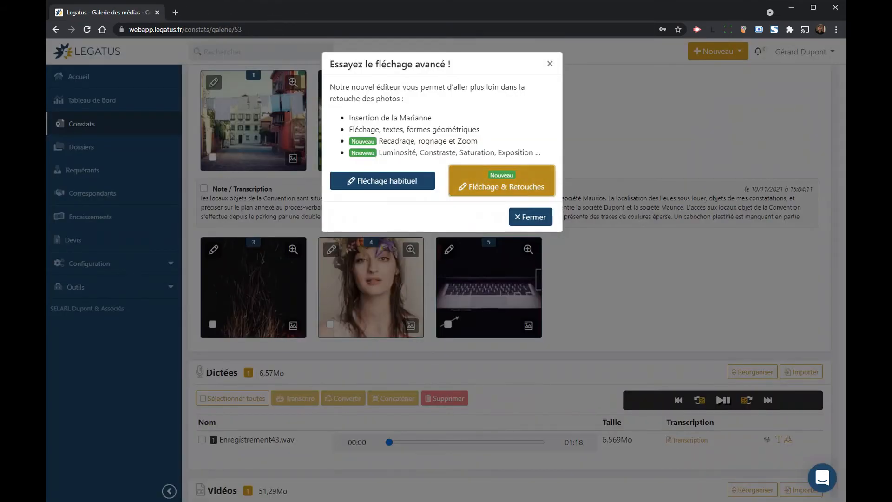
click(551, 64)
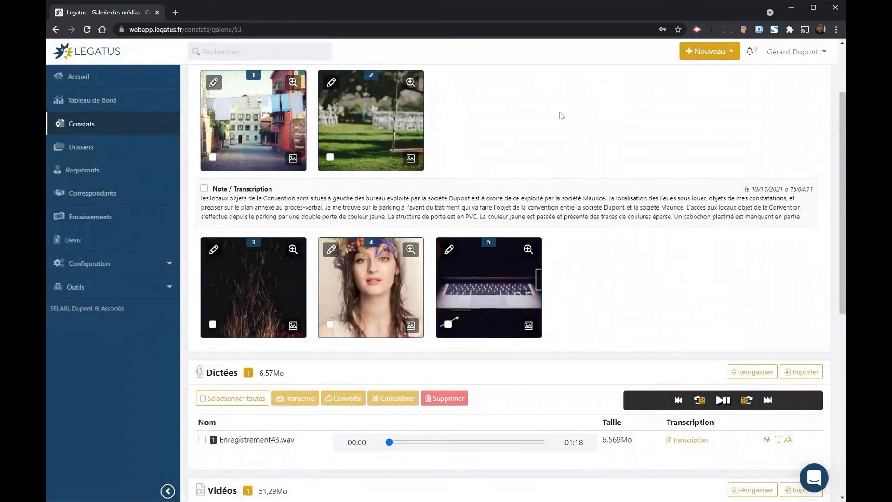
scroll(539, 149, up, 1)
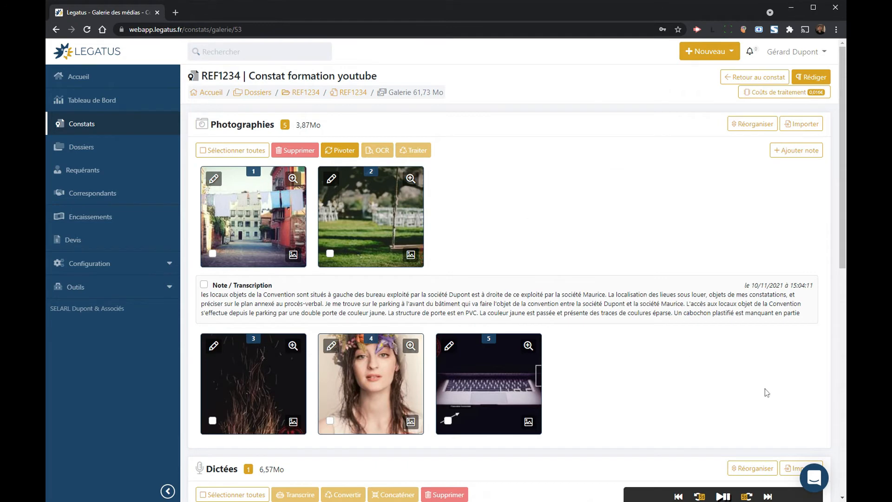
click(816, 478)
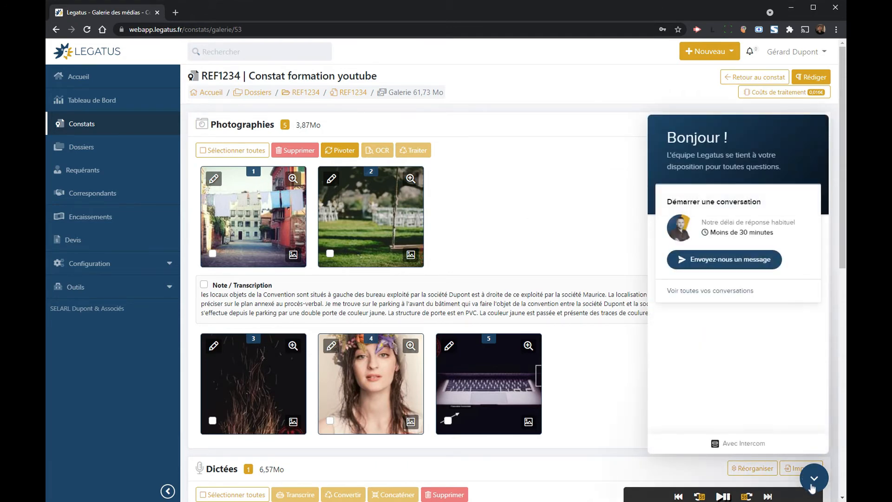
Step: Close the support chat panel
click(814, 483)
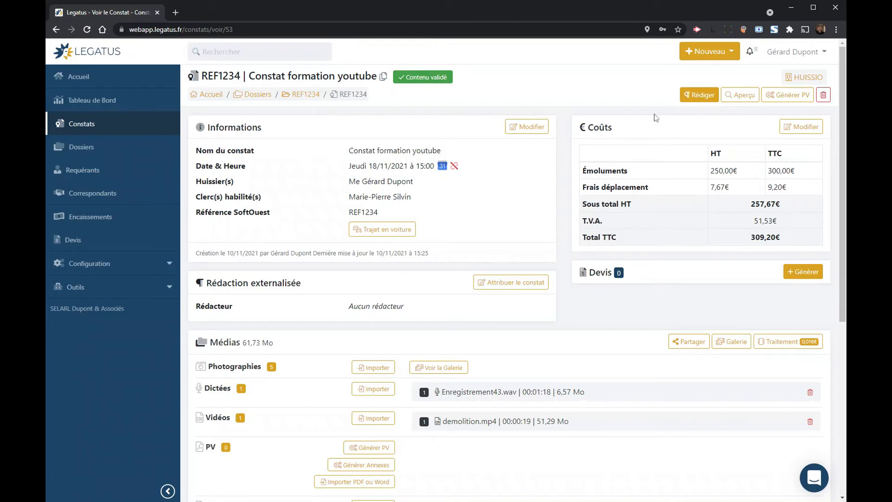
click(699, 95)
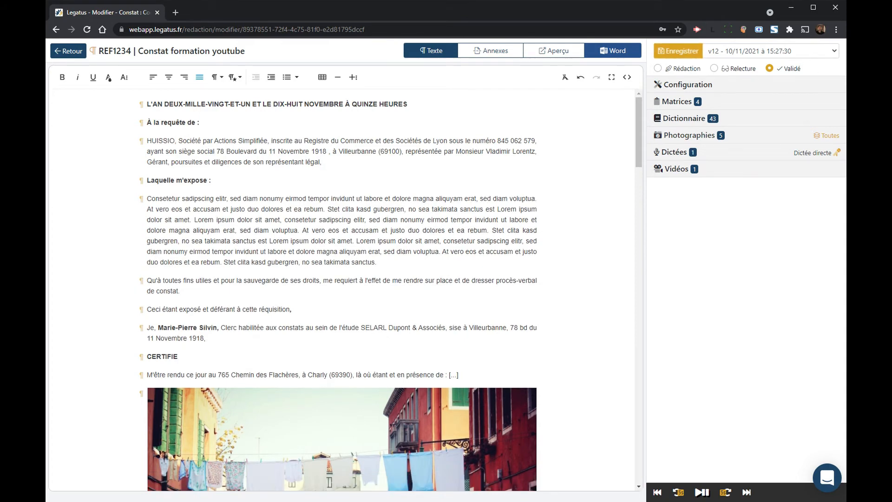
click(68, 51)
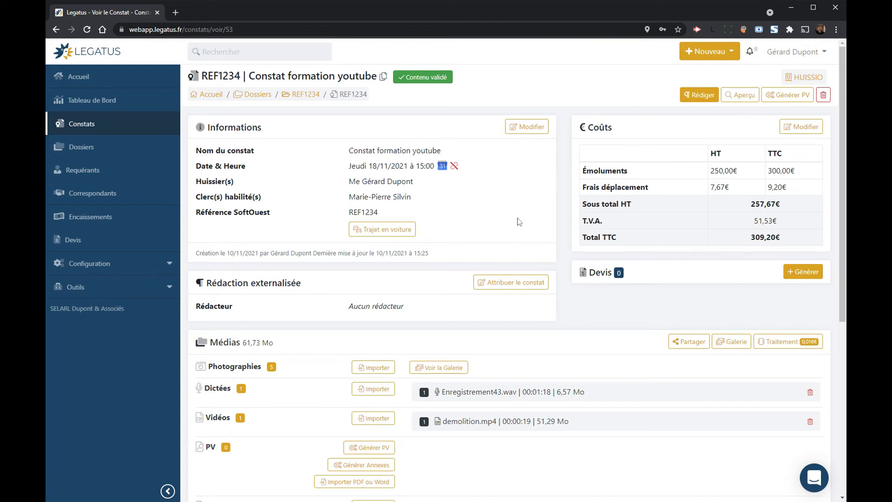
scroll(501, 179, down, 2)
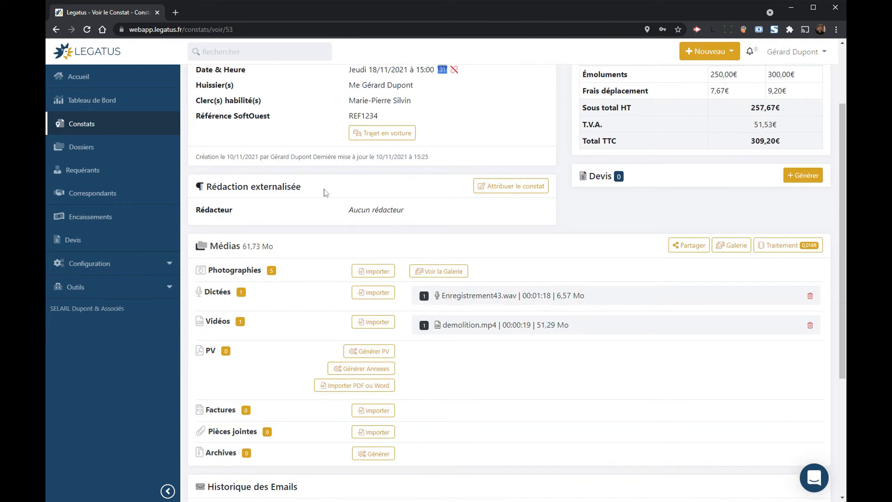
scroll(323, 194, down, 2)
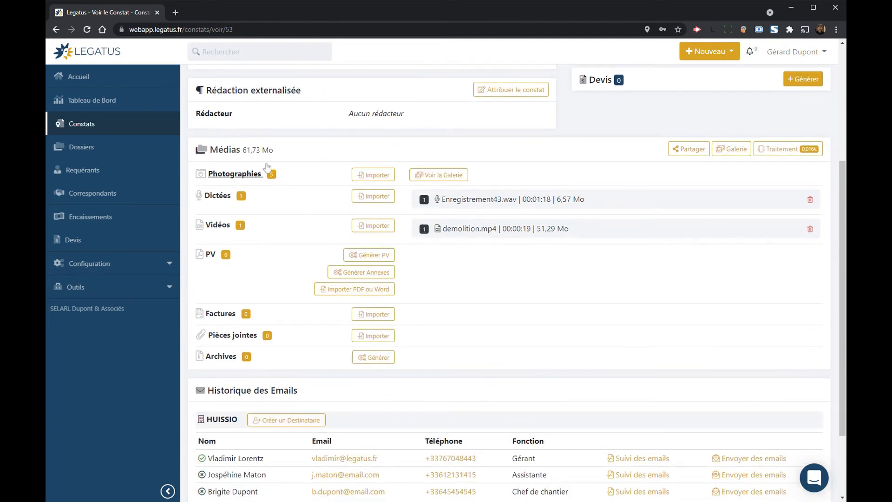
click(385, 257)
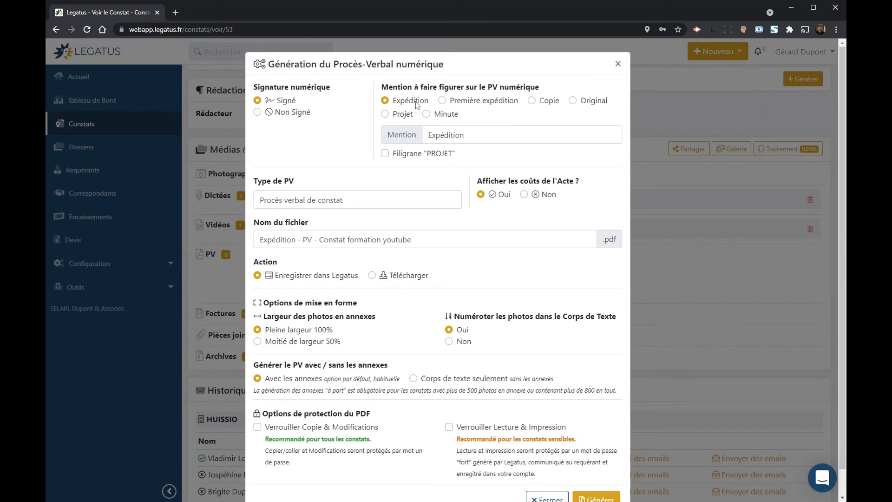
click(483, 101)
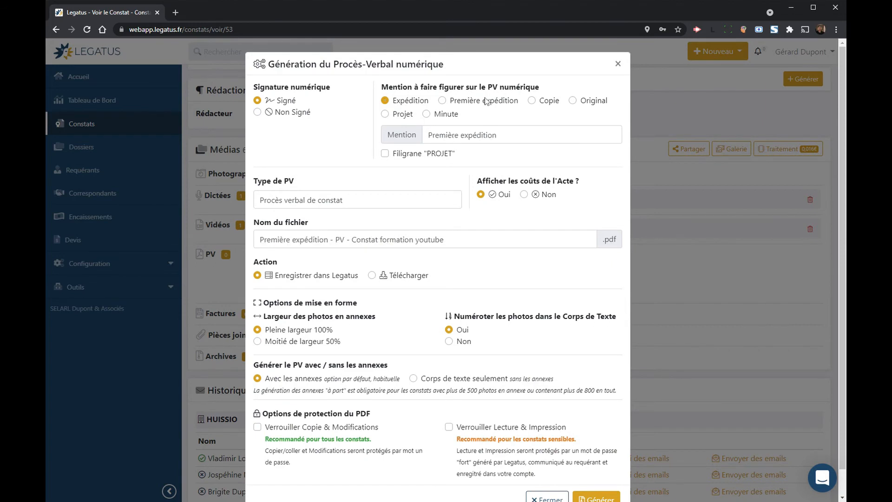
click(559, 101)
click(593, 101)
click(385, 101)
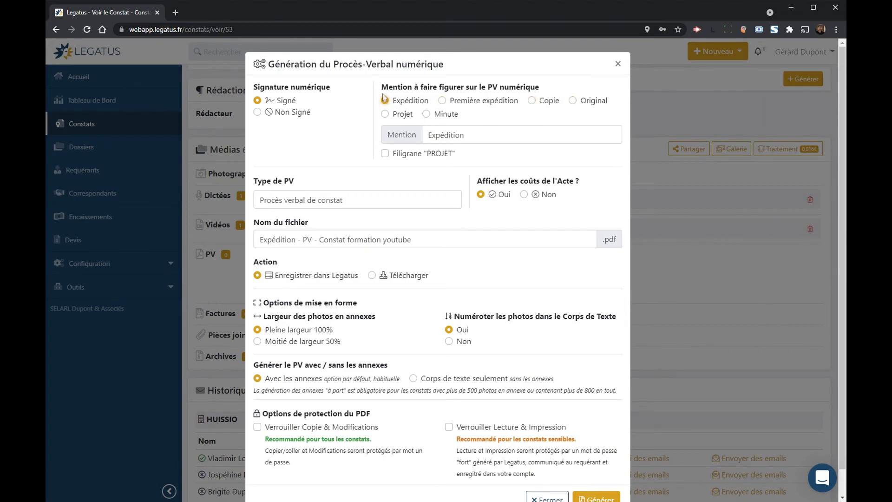
drag(266, 200, 345, 201)
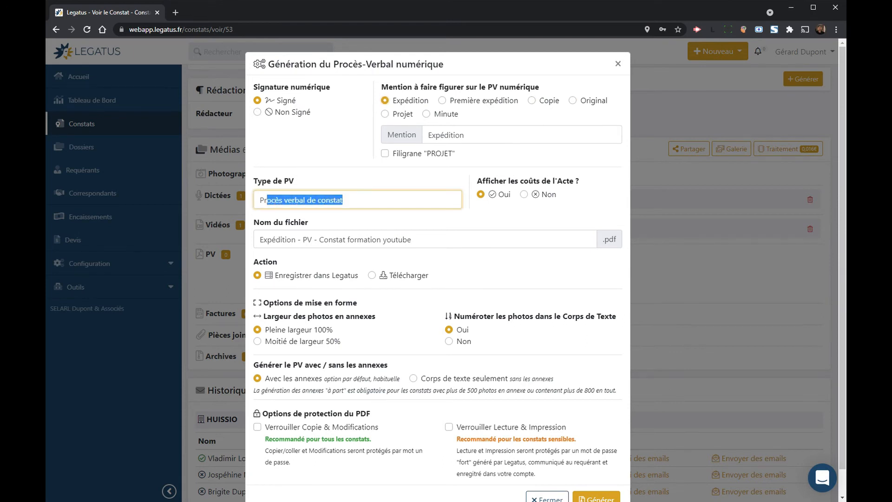
click(350, 200)
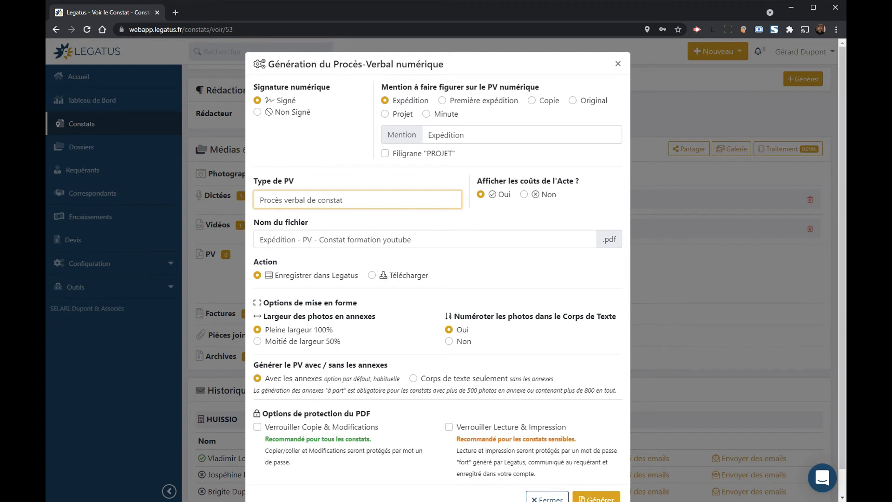
click(545, 195)
click(494, 197)
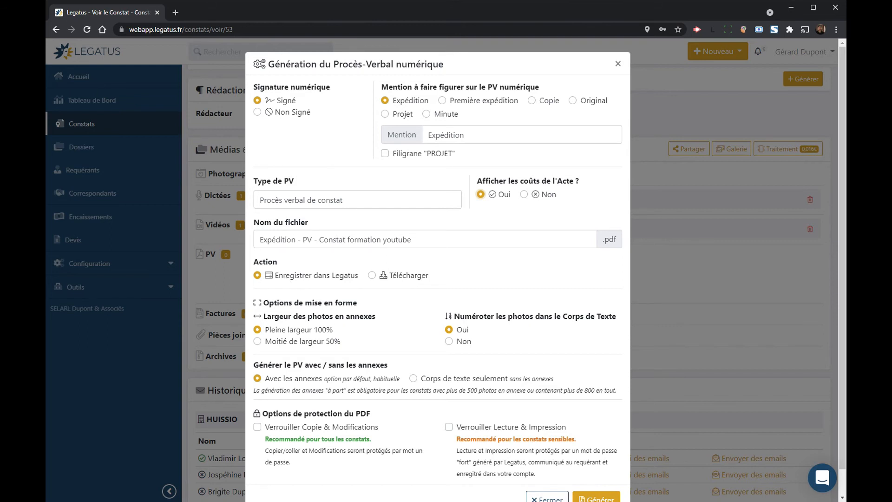
Step: Generate the Expédition PV with both Verrouiller protection options left unticked
scroll(286, 280, down, 1)
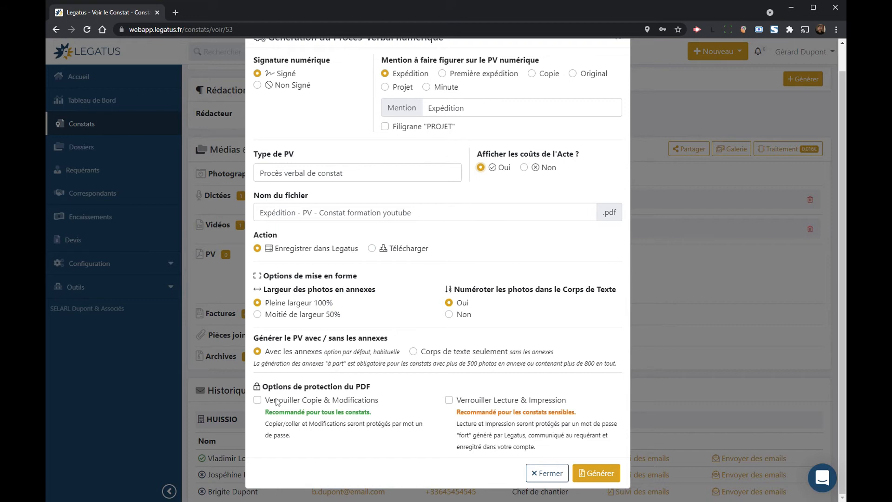
click(277, 402)
click(480, 402)
click(481, 401)
click(310, 401)
scroll(391, 315, up, 1)
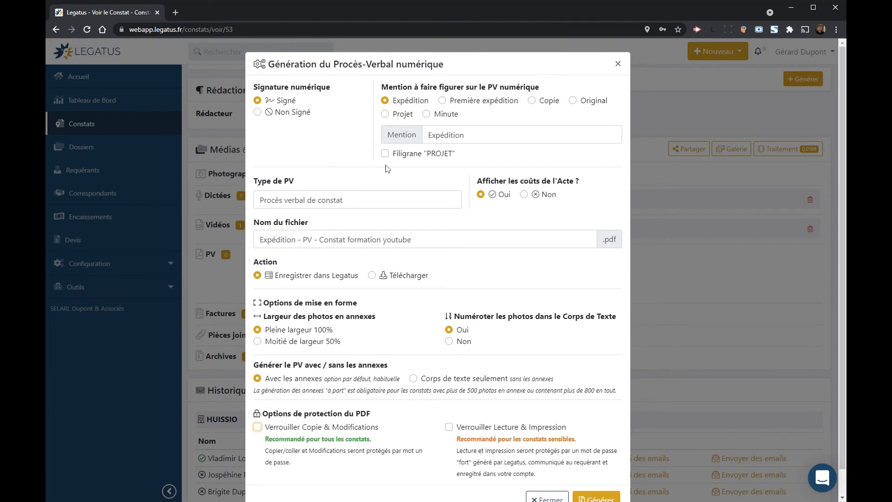
scroll(387, 168, down, 1)
click(587, 465)
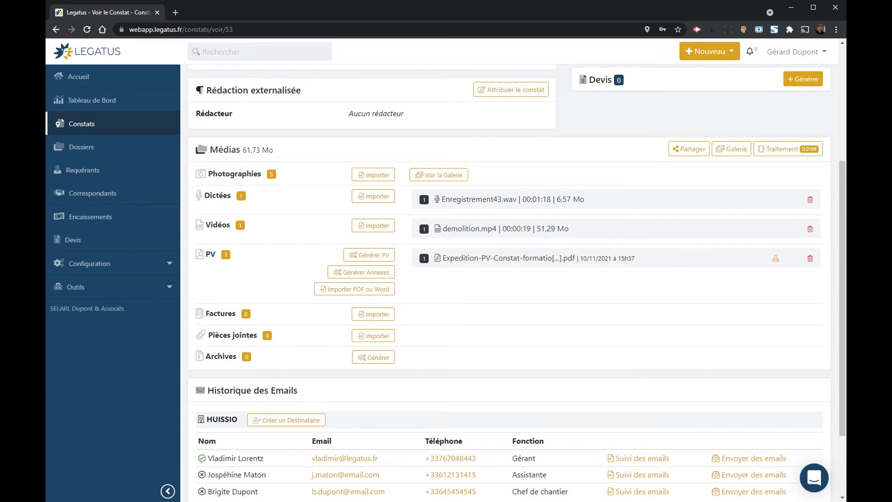
click(473, 260)
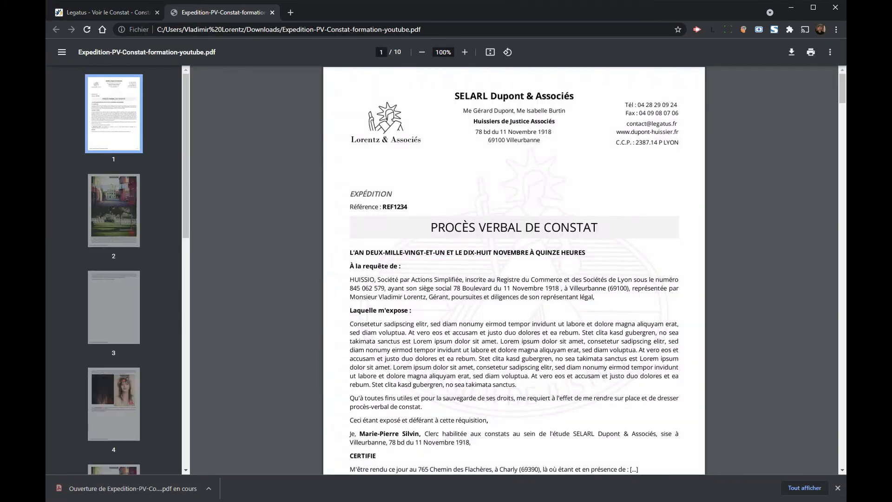
scroll(516, 244, down, 4)
scroll(516, 244, down, 2)
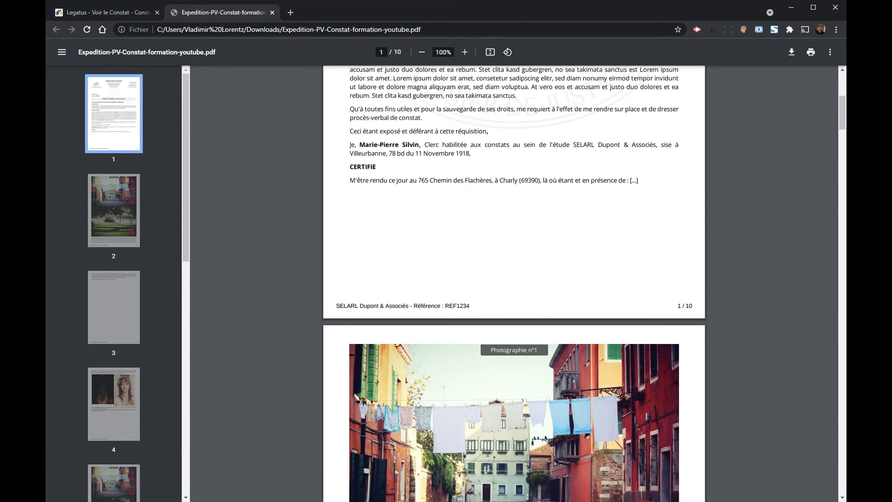
scroll(605, 285, down, 5)
scroll(605, 286, up, 4)
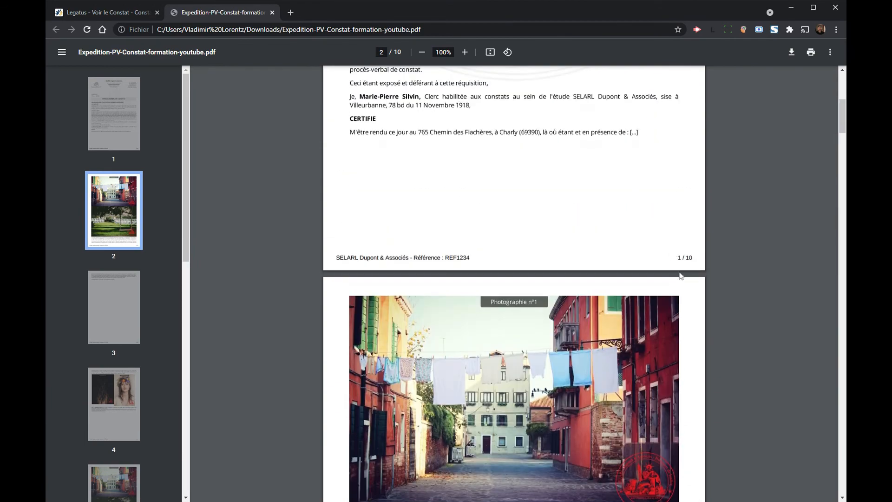
scroll(649, 270, down, 4)
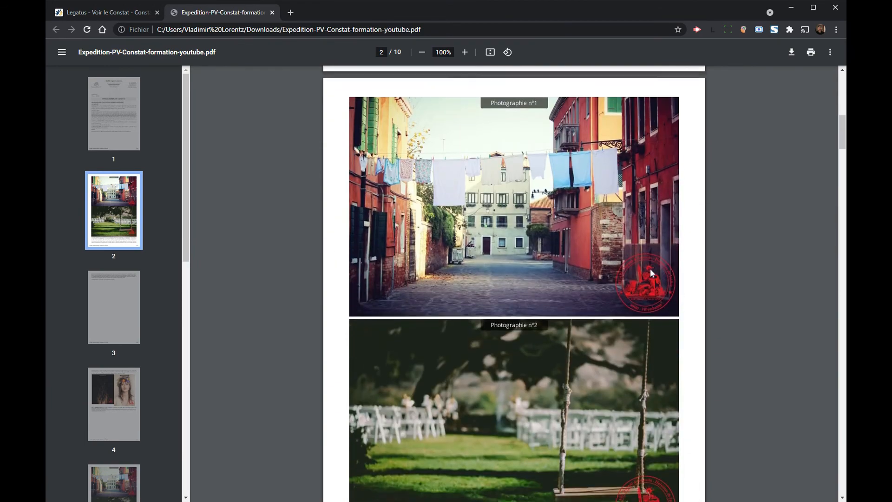
scroll(649, 270, up, 11)
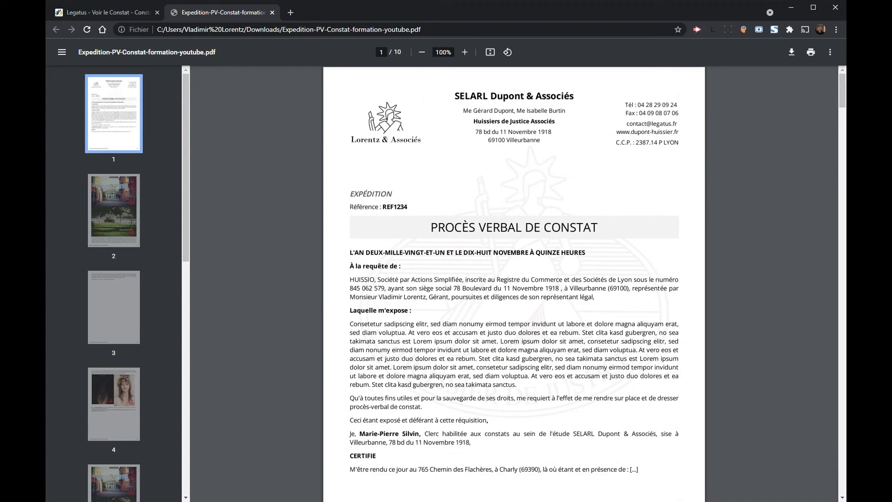
scroll(528, 187, down, 3)
scroll(529, 186, down, 15)
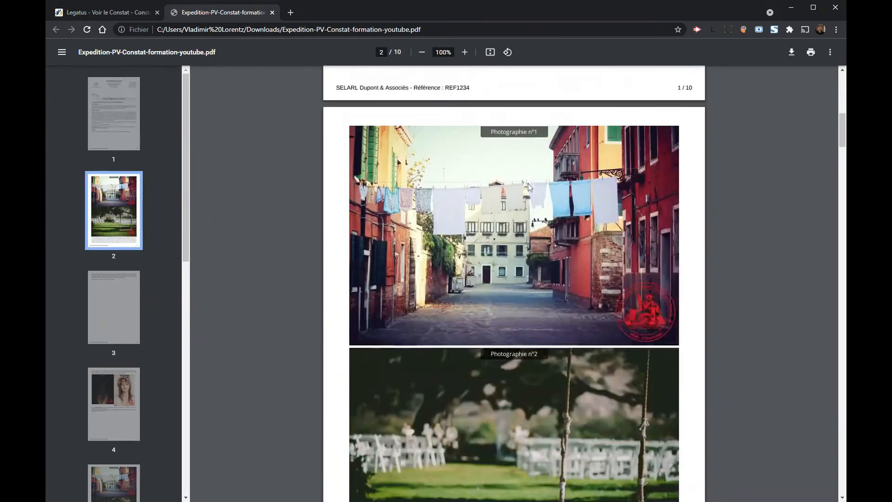
scroll(529, 187, down, 7)
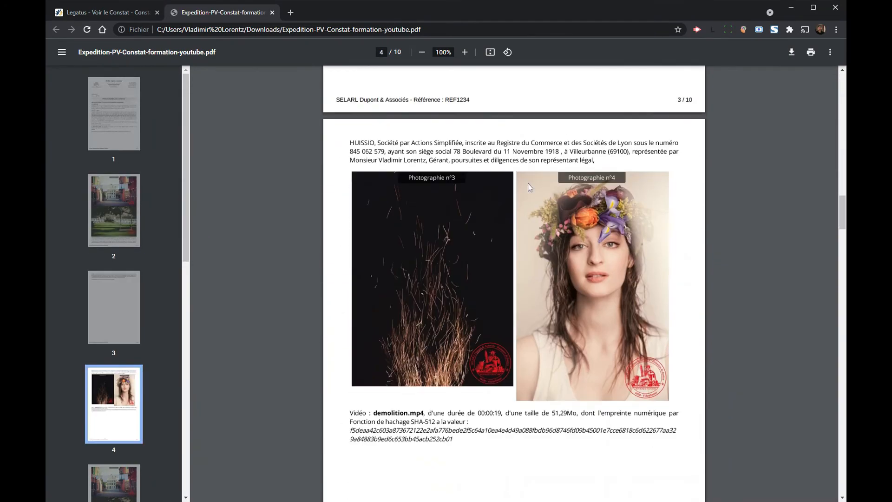
scroll(528, 186, up, 12)
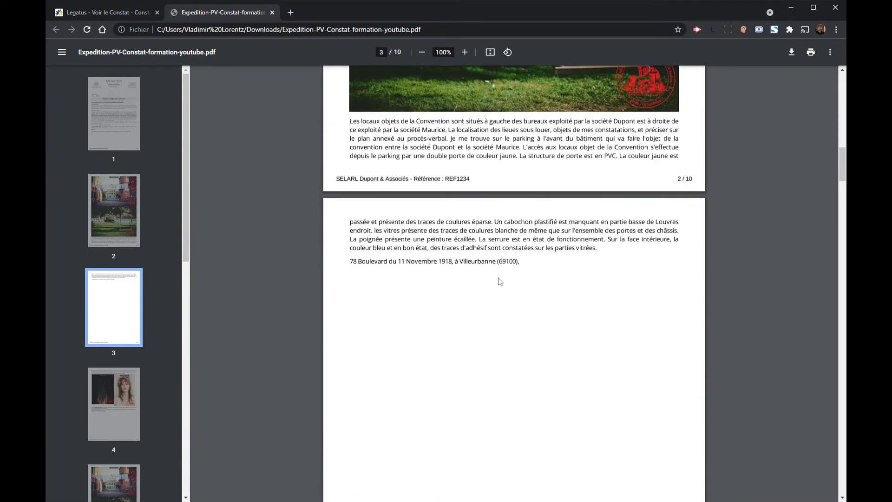
scroll(525, 277, down, 11)
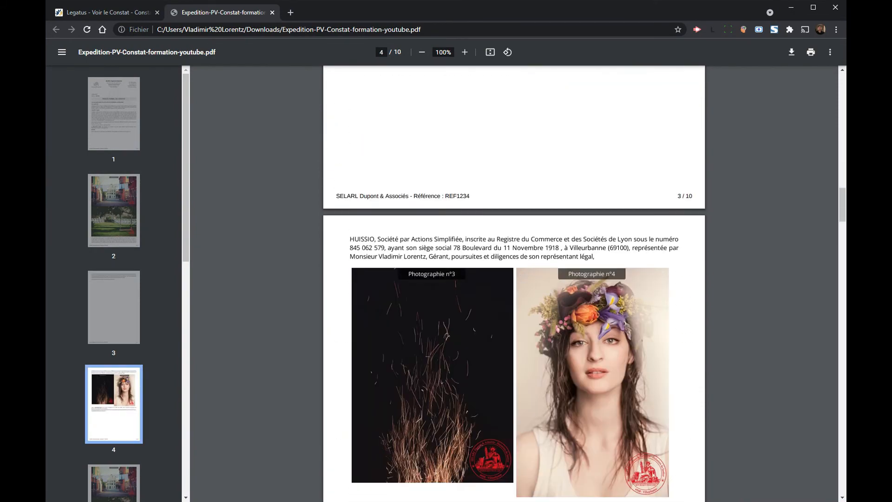
scroll(525, 180, down, 4)
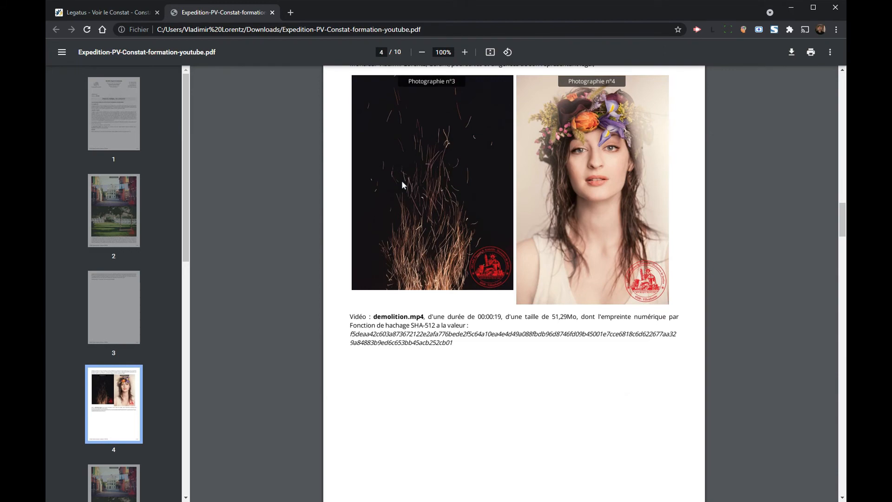
scroll(508, 217, down, 5)
scroll(506, 220, down, 19)
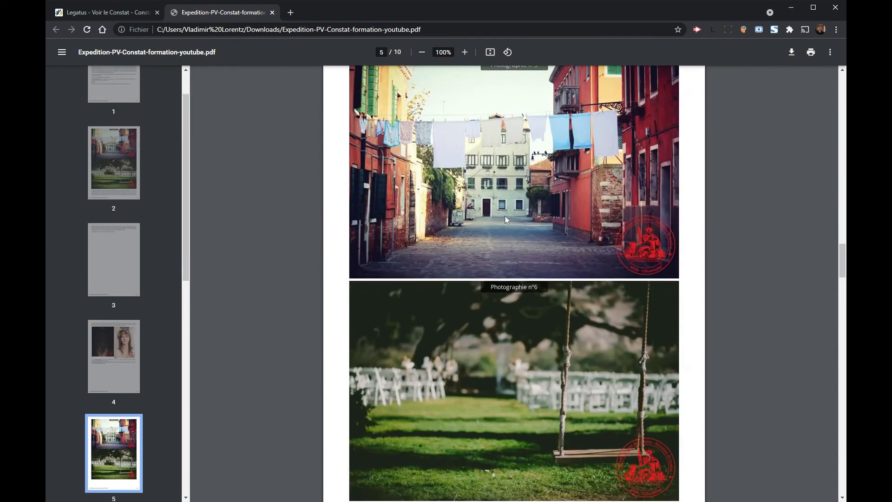
scroll(506, 218, down, 8)
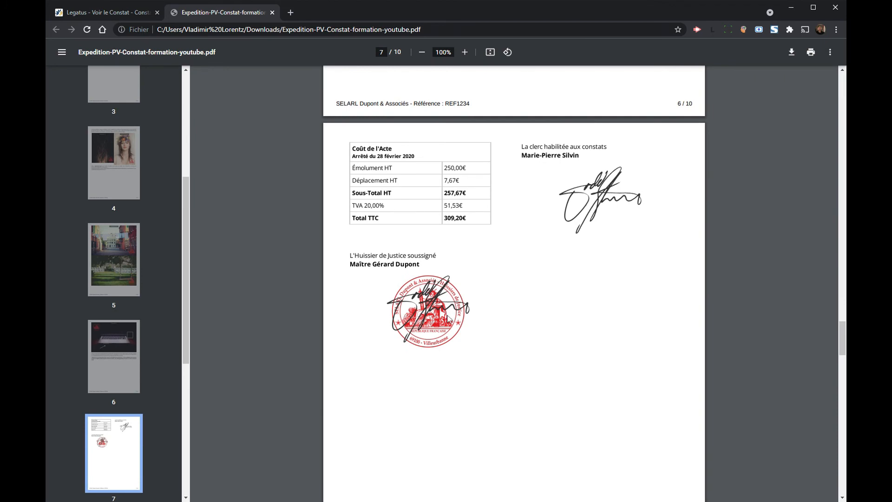
scroll(513, 284, down, 18)
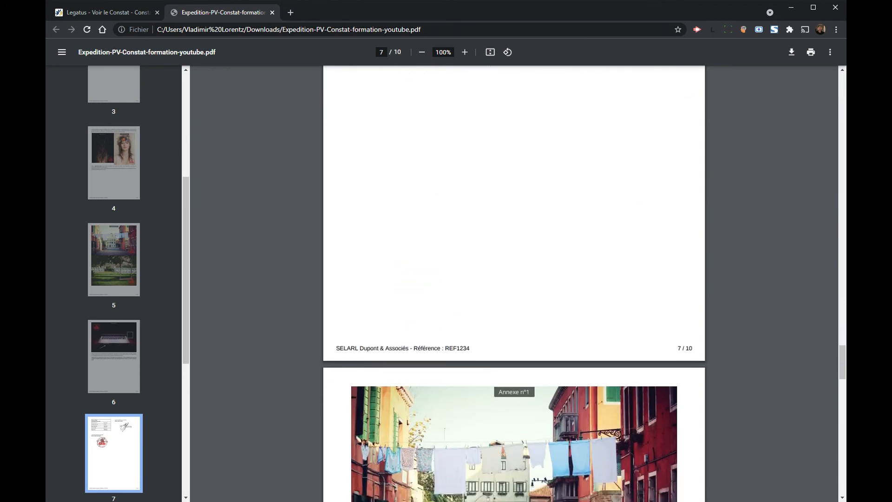
scroll(532, 229, down, 6)
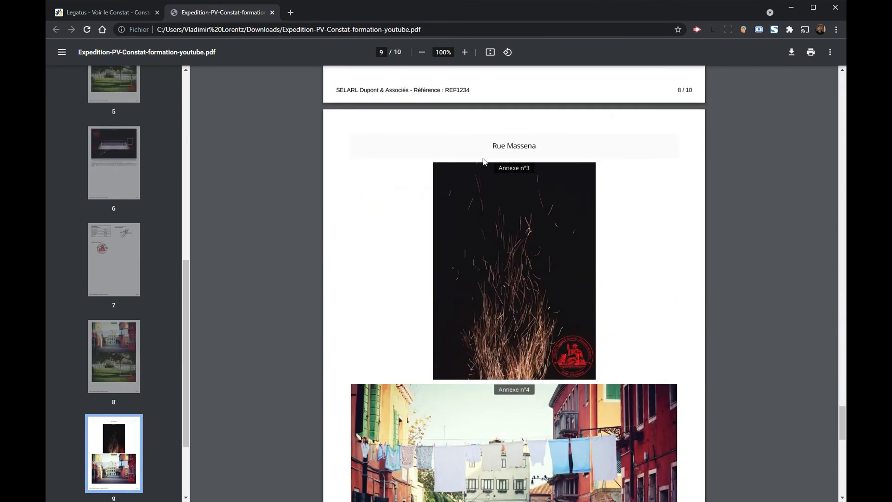
scroll(532, 228, down, 15)
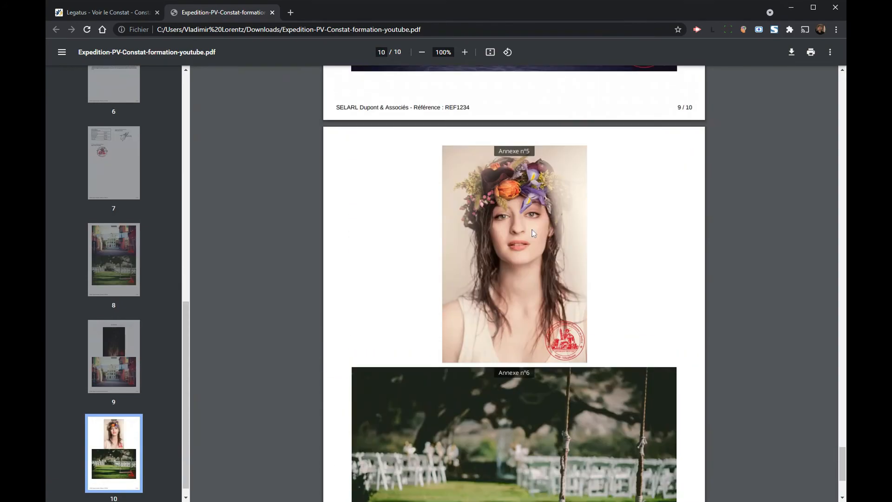
click(272, 12)
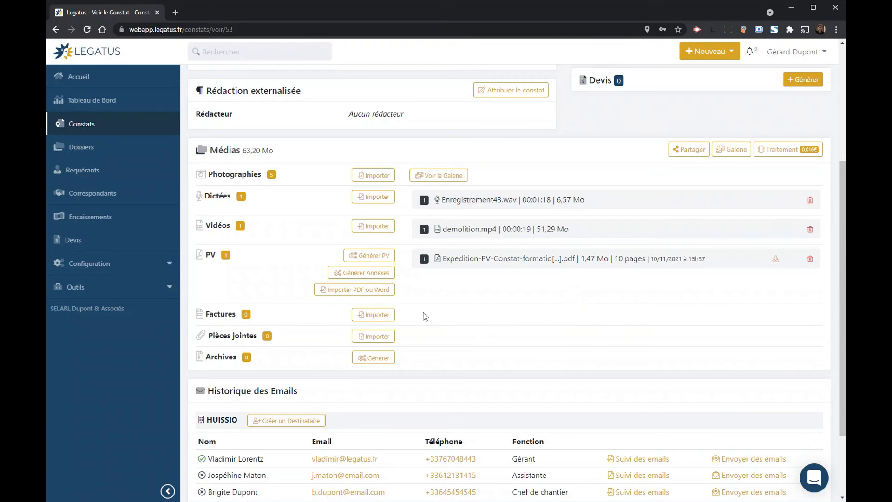
Step: Generate an unsigned Original PV and open the new Original-PV file
click(374, 257)
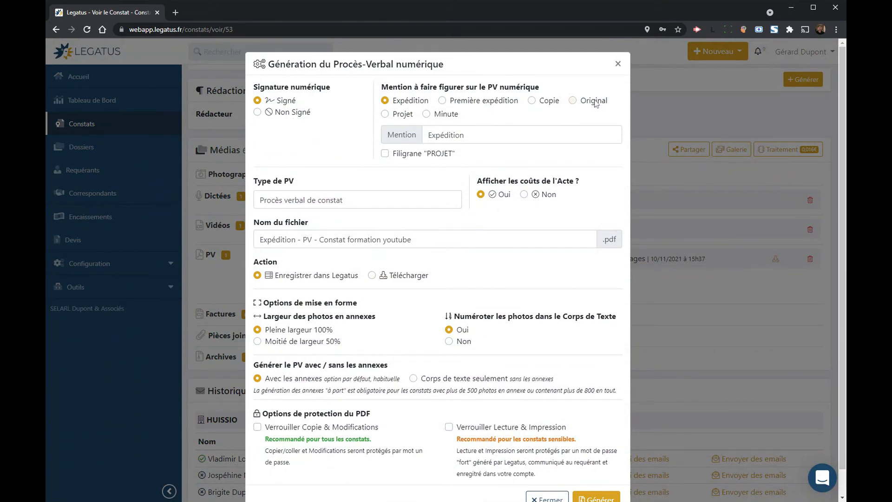
click(594, 102)
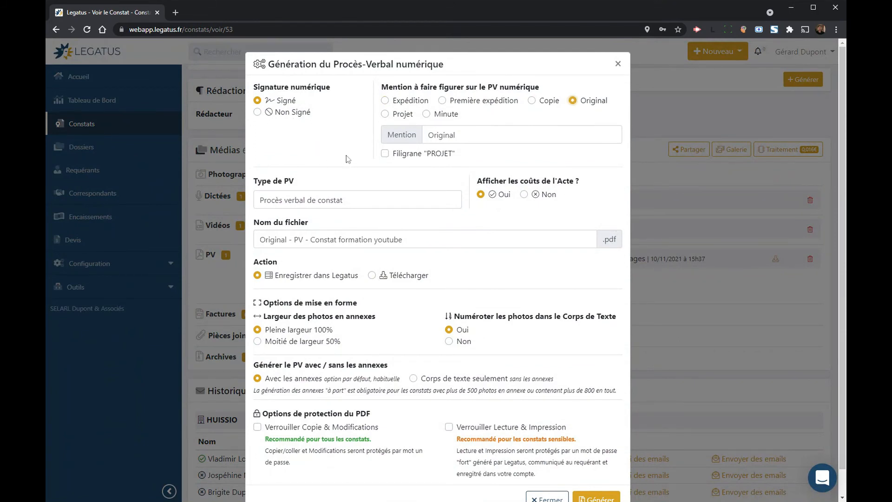
click(303, 115)
scroll(339, 301, down, 1)
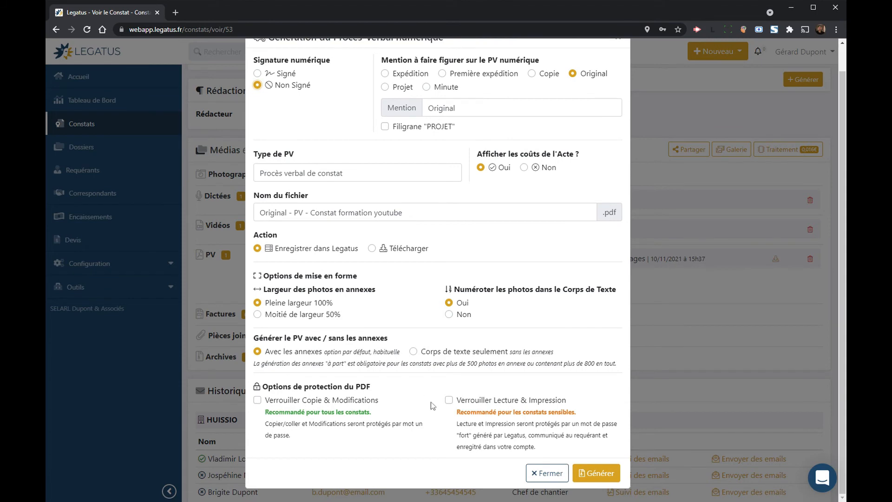
click(591, 475)
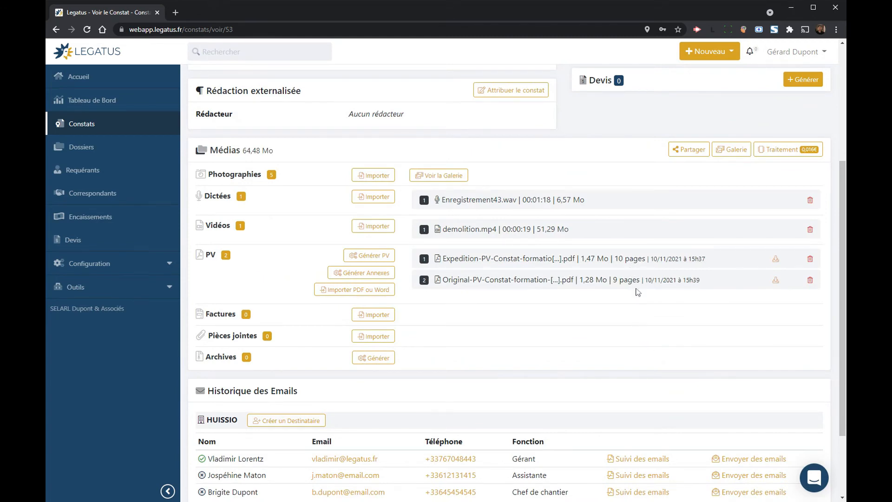
click(507, 281)
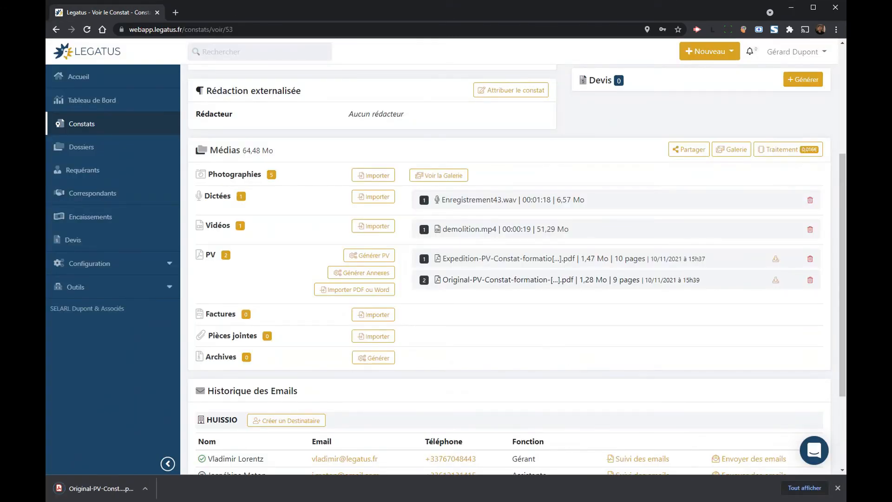
Step: View page 6 of the downloaded Original PV, with the laptop photo and 309,20€ TTC costs
click(113, 485)
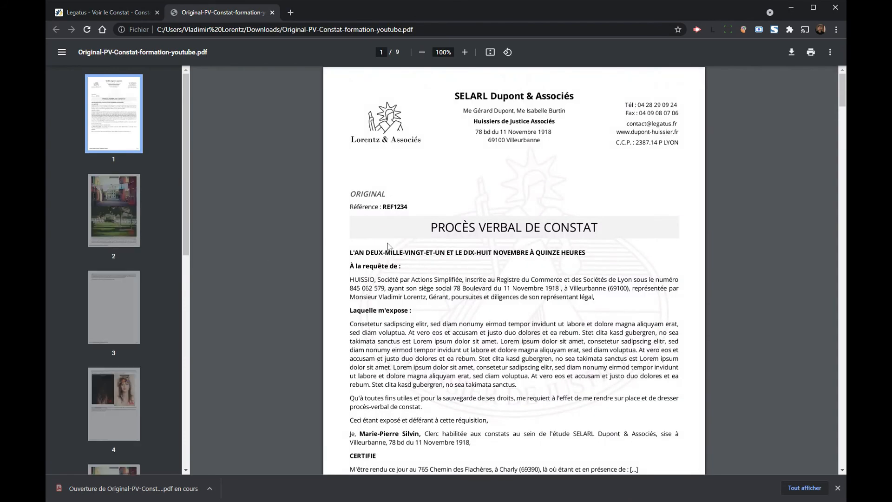
scroll(116, 275, down, 8)
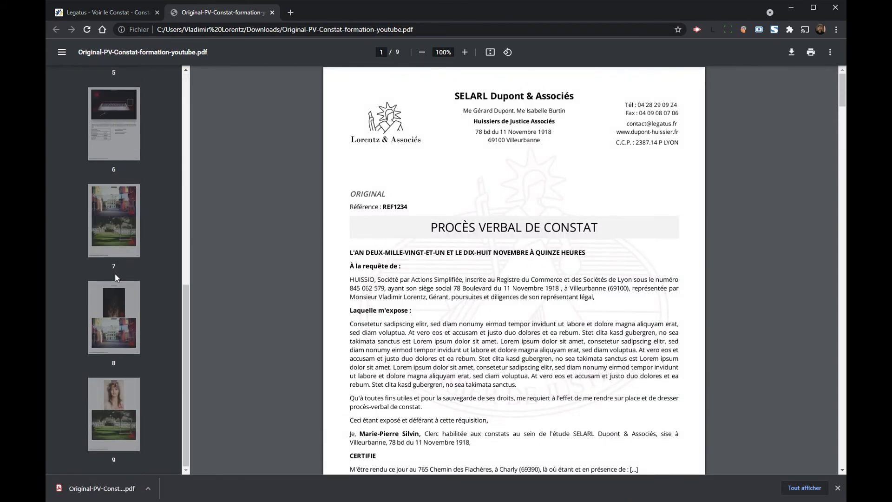
scroll(116, 241, up, 2)
click(116, 215)
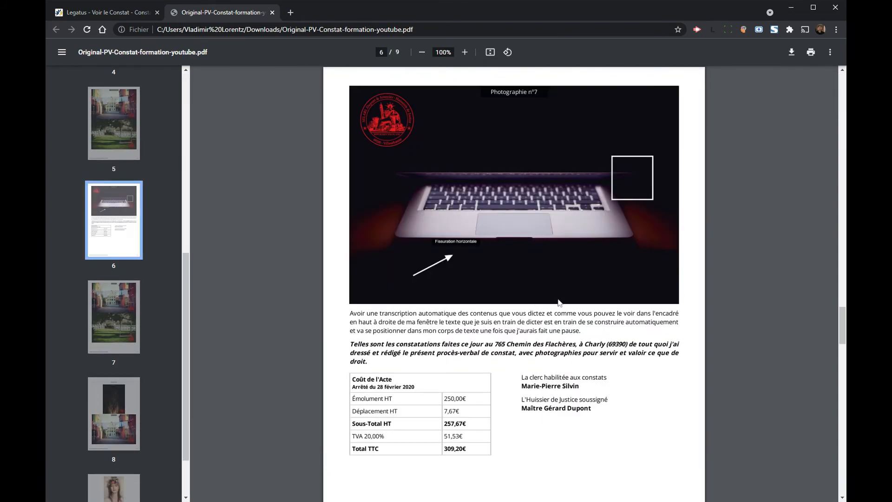
scroll(559, 302, down, 2)
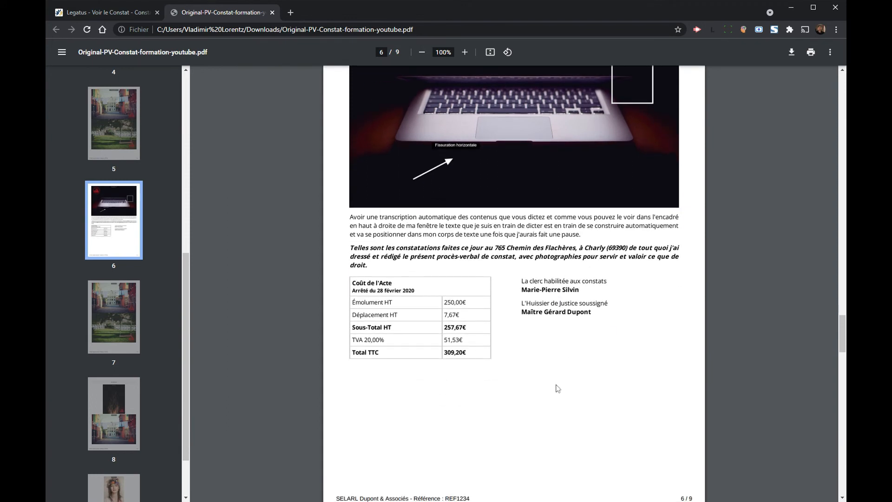
Step: Close the Original PV tab and scroll down the REF1234 constat page to Médias
click(273, 13)
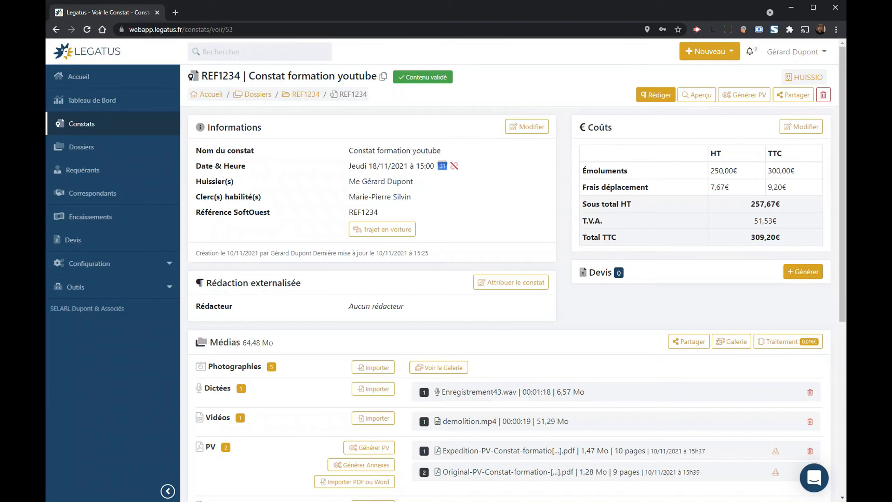
scroll(530, 316, down, 4)
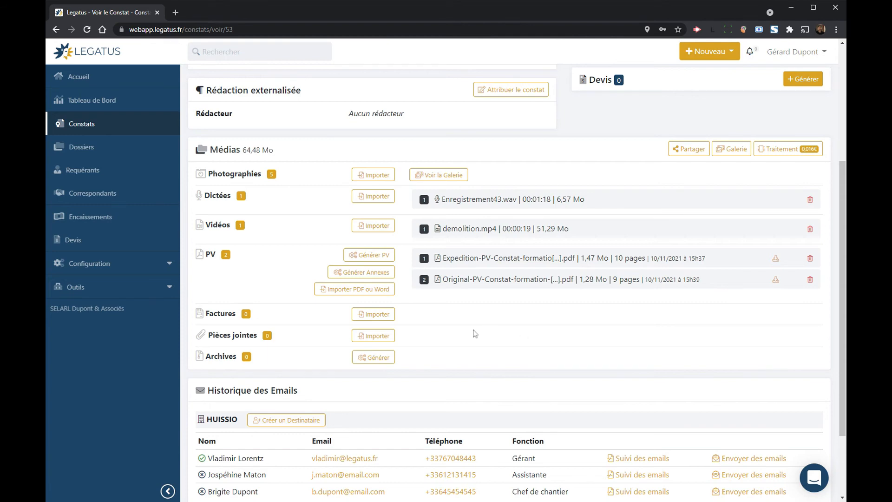
Step: Upload facture-2019xxx.pdf (0,21 Mo) under the constat's Factures section
click(373, 314)
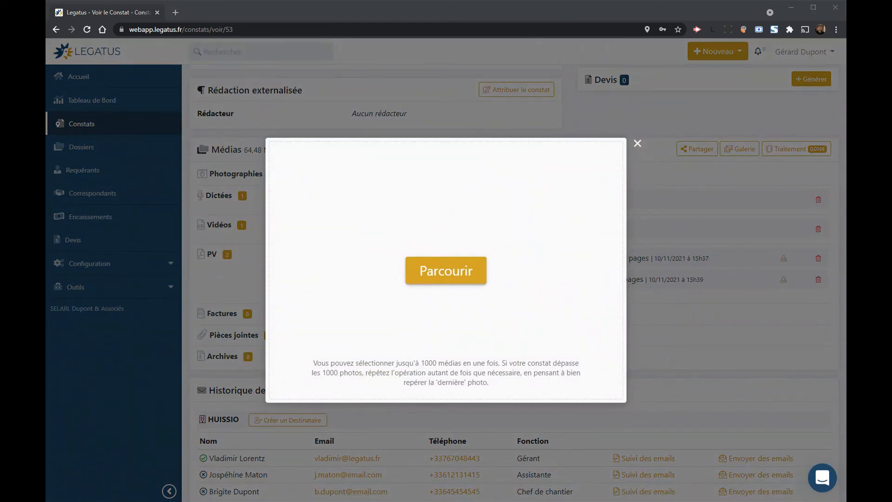
key(Return)
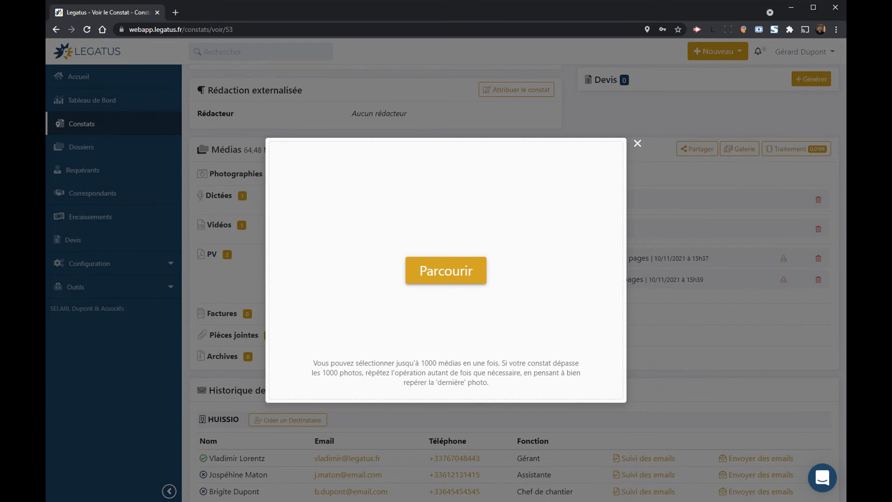
click(316, 391)
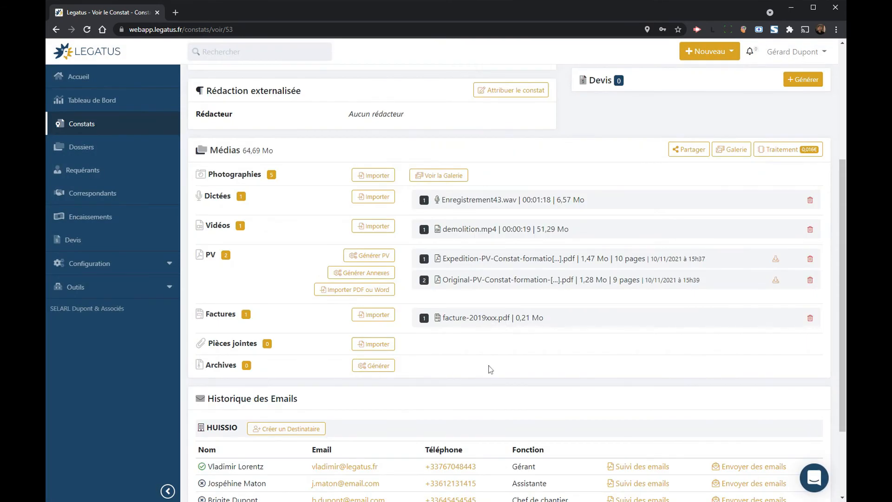
scroll(489, 366, up, 4)
scroll(489, 365, down, 3)
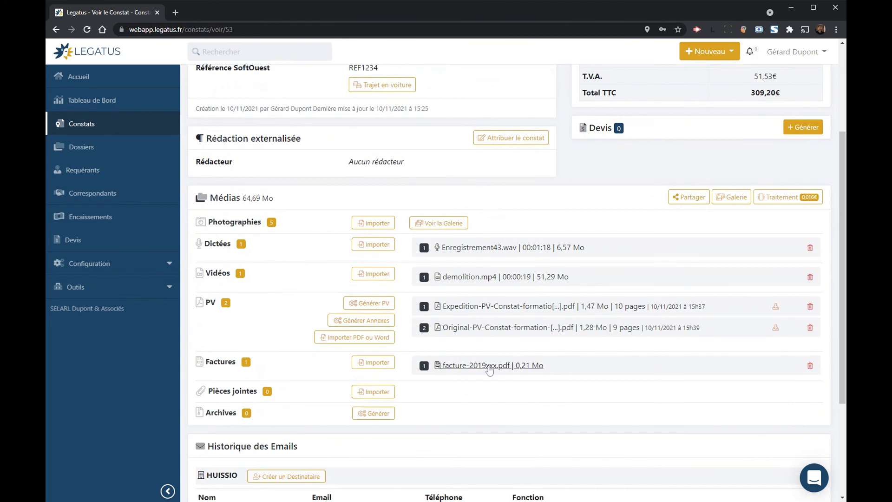
scroll(544, 253, up, 1)
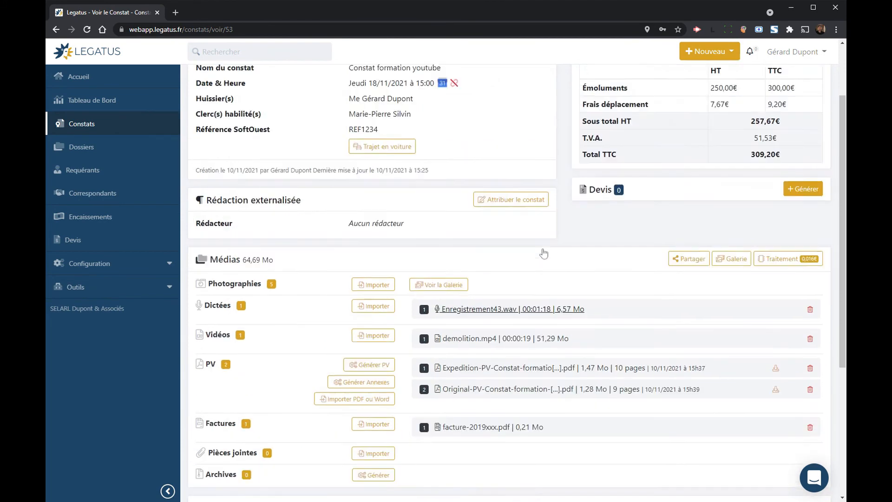
scroll(544, 253, up, 2)
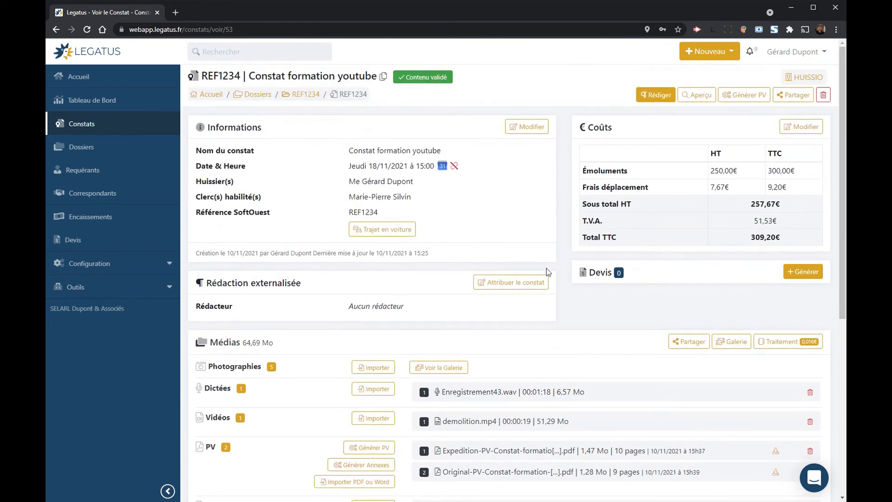
Step: Select the Expedition PV and demolition.mp4 for sharing, leaving the 5 stamped images unticked
click(689, 341)
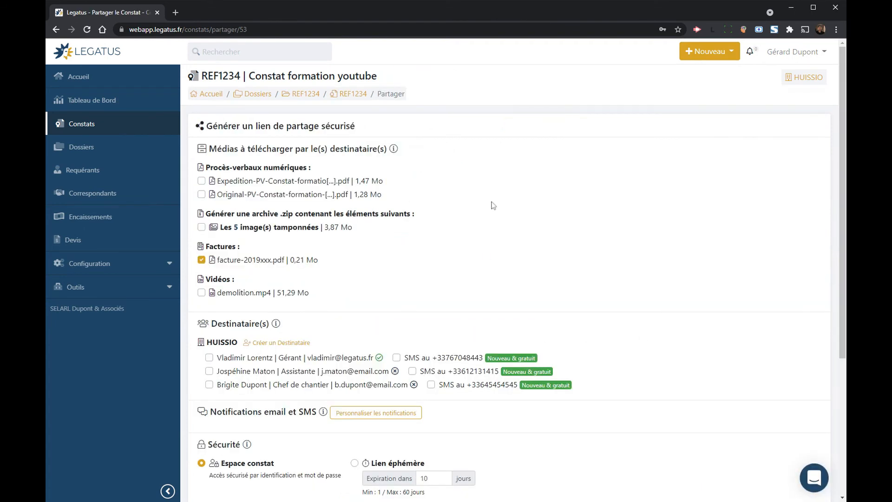
scroll(374, 233, down, 3)
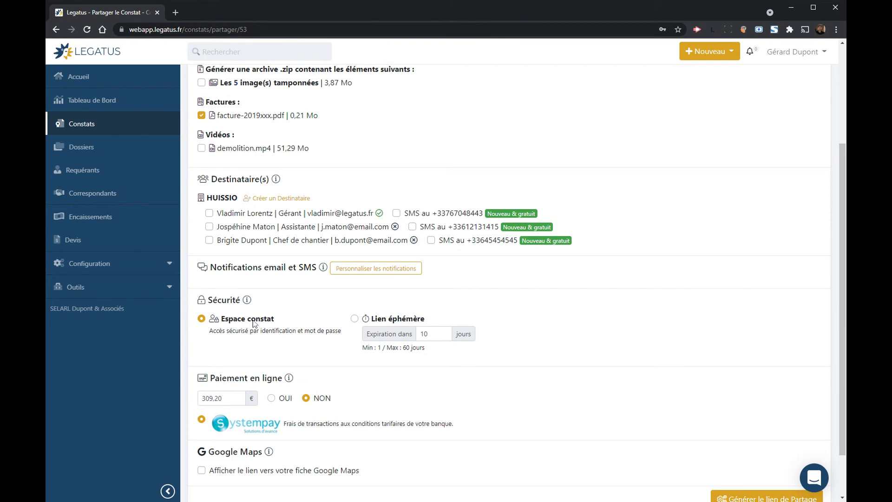
scroll(416, 203, up, 3)
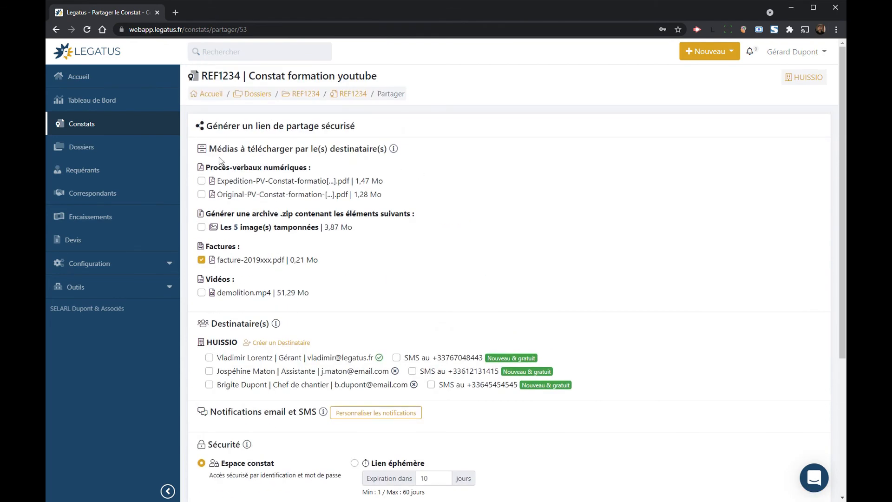
click(224, 181)
click(235, 228)
click(228, 229)
click(414, 254)
click(268, 294)
scroll(426, 285, down, 4)
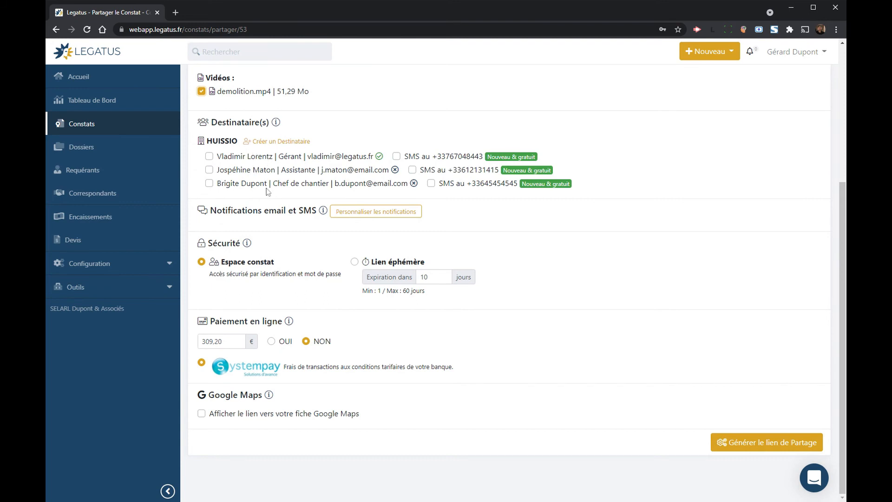
Step: Tick only the Assistante under Destinataire(s), leaving the manager and site manager unticked
click(262, 158)
click(262, 171)
click(262, 184)
click(261, 171)
click(260, 158)
click(256, 184)
click(252, 171)
mouse_move(395, 170)
click(441, 173)
click(411, 210)
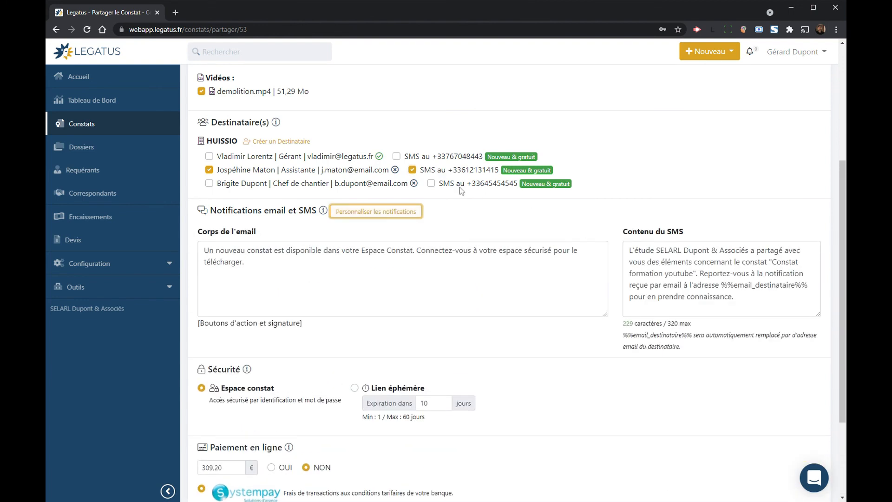
click(422, 171)
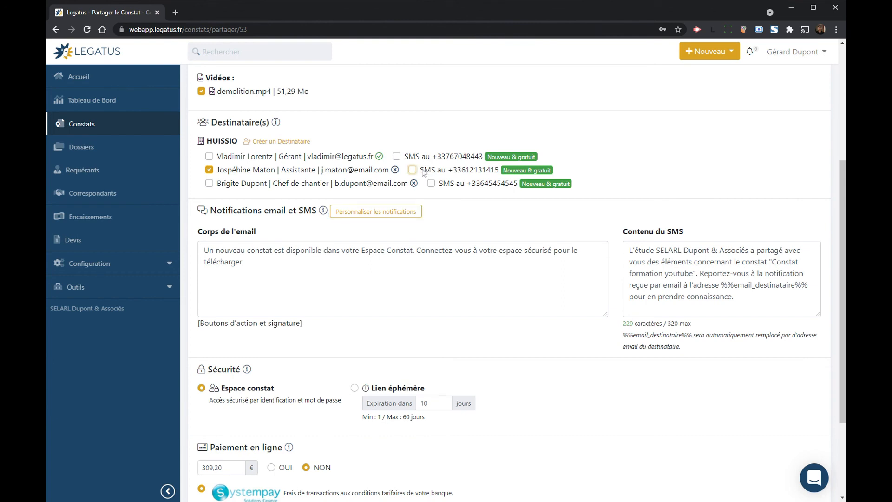
click(415, 212)
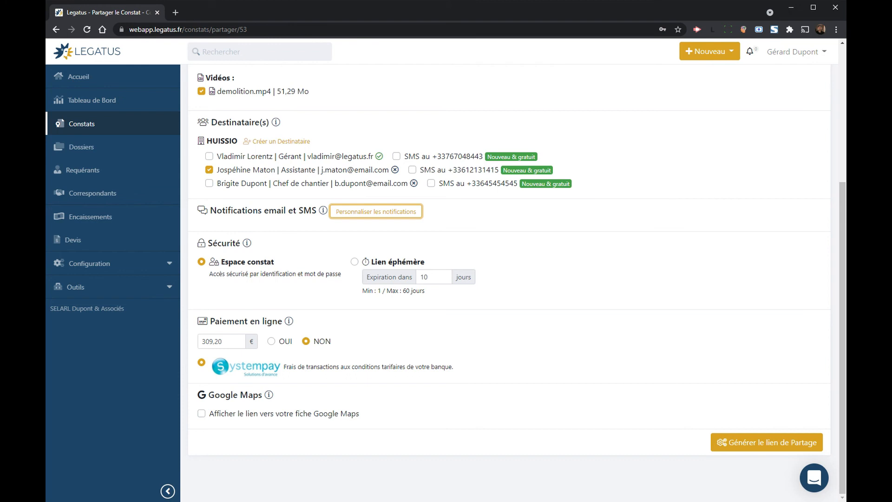
click(406, 263)
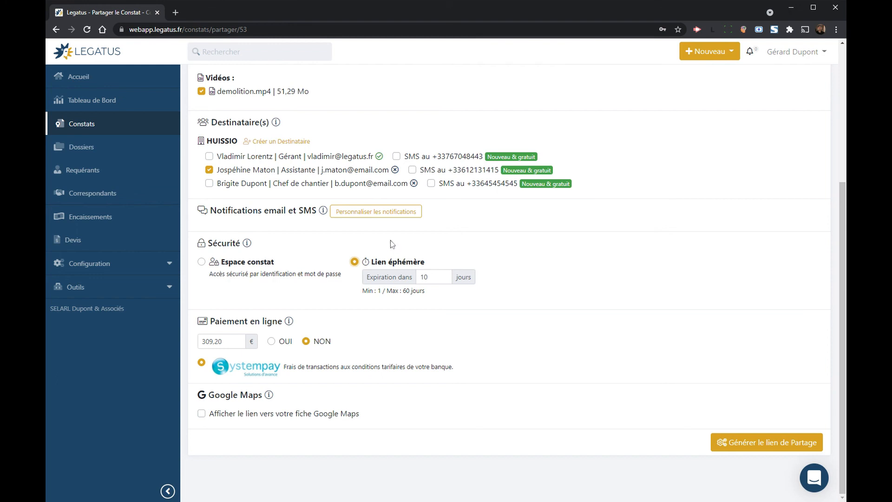
click(443, 276)
click(418, 306)
click(285, 342)
click(324, 341)
click(246, 263)
scroll(247, 271, up, 2)
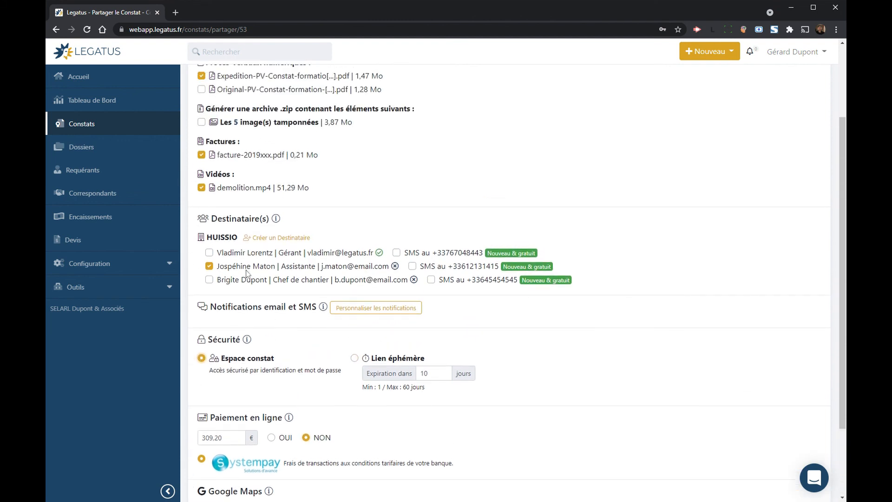
scroll(241, 229, up, 3)
scroll(248, 190, down, 5)
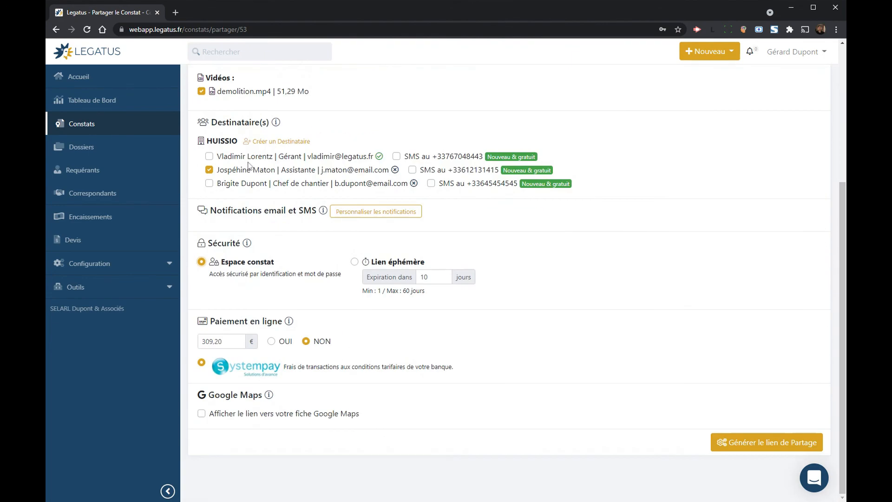
Step: Generate the secure share link for the assistant
click(742, 439)
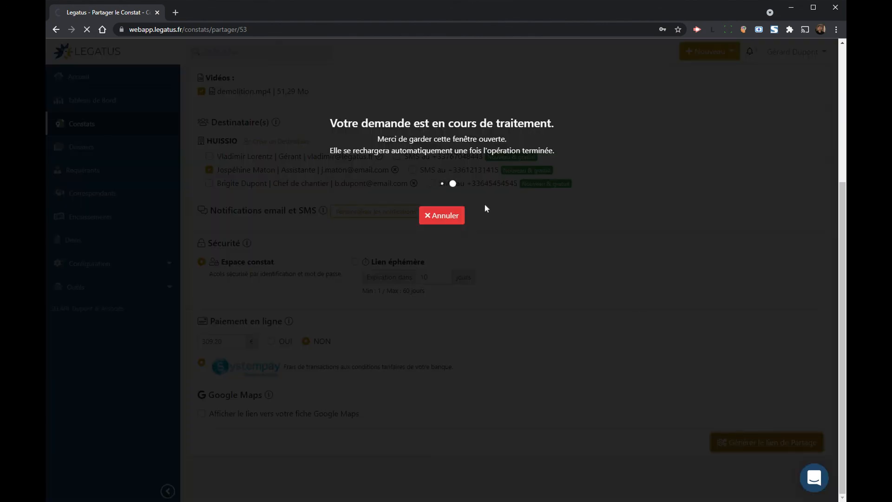
scroll(534, 345, down, 5)
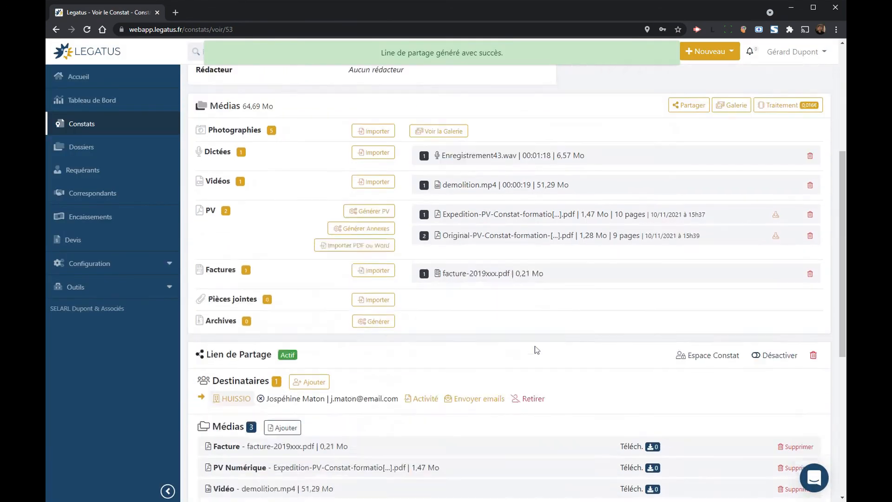
scroll(537, 349, down, 2)
Step: Preview the Nouveau constat disponible email and select its secret activation code
click(477, 297)
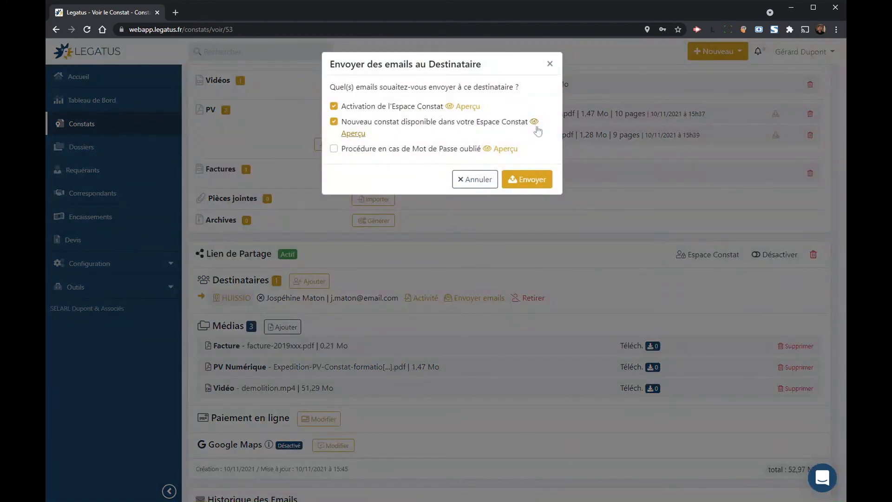
click(535, 122)
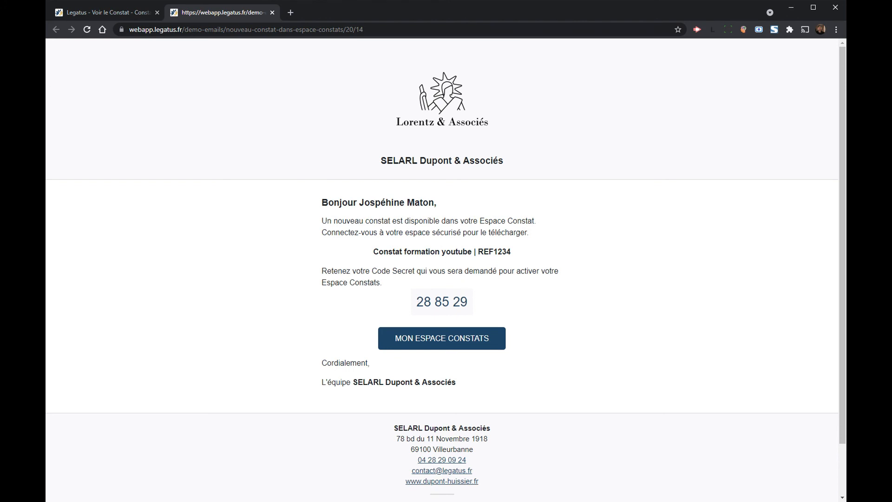
drag(416, 302, 470, 303)
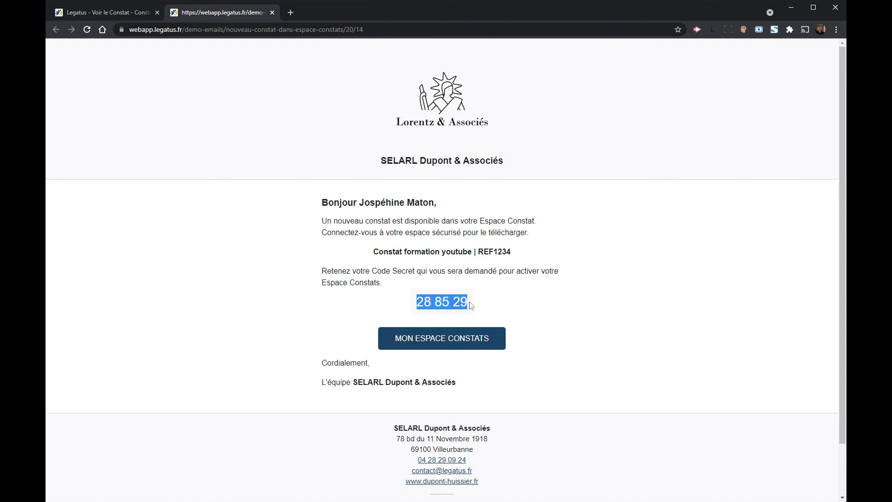
Step: Close the email preview and the send-emails dialog on the constat page
click(417, 213)
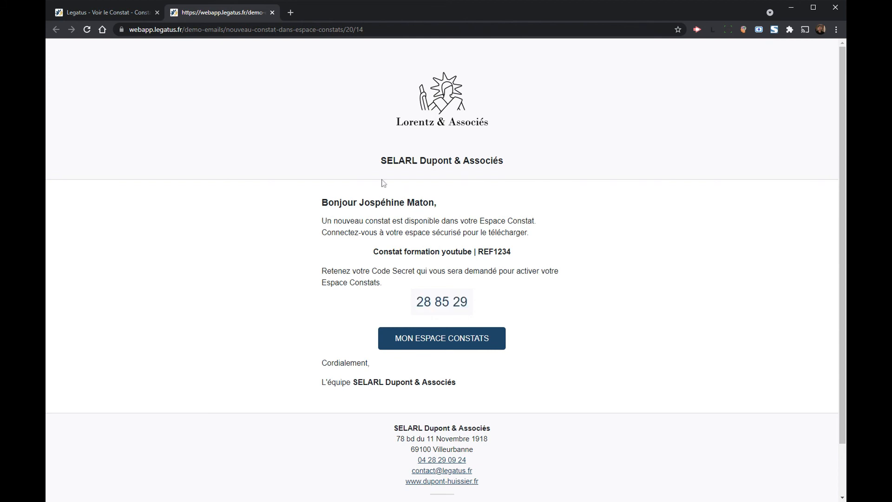
click(115, 11)
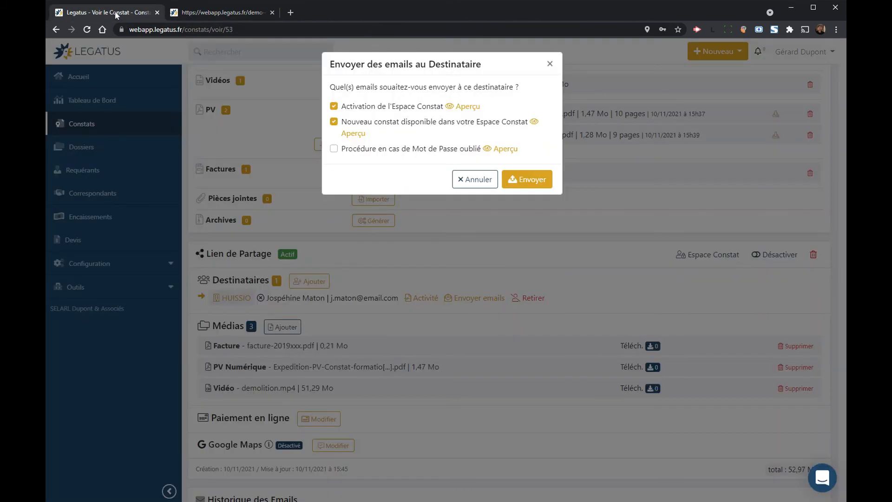
click(549, 65)
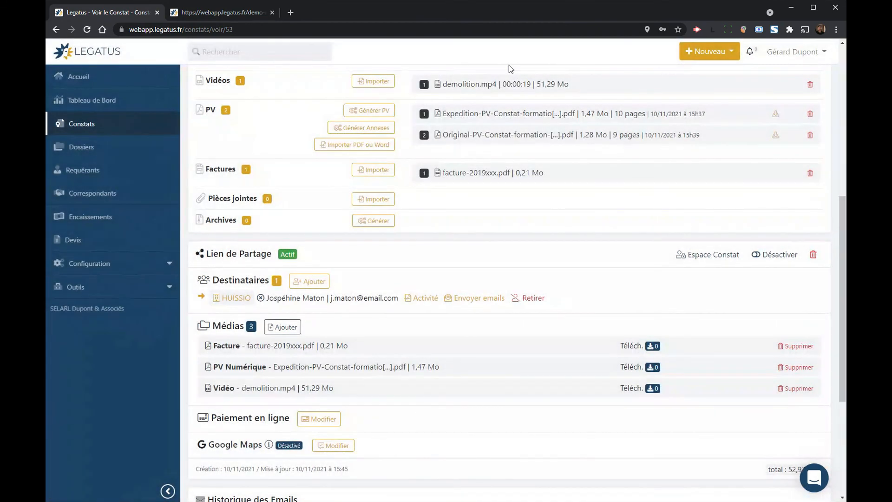
scroll(442, 282, up, 1)
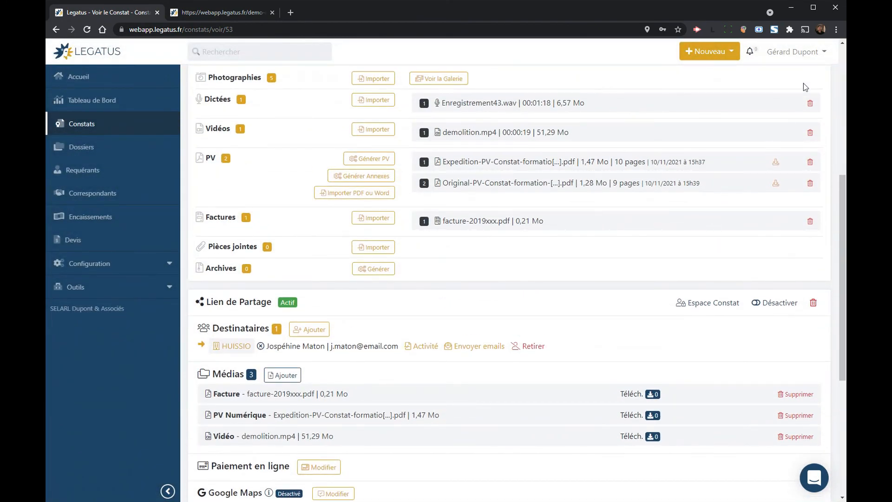
Step: Log out of the office account and follow the email's MON ESPACE CONSTATS link
click(808, 55)
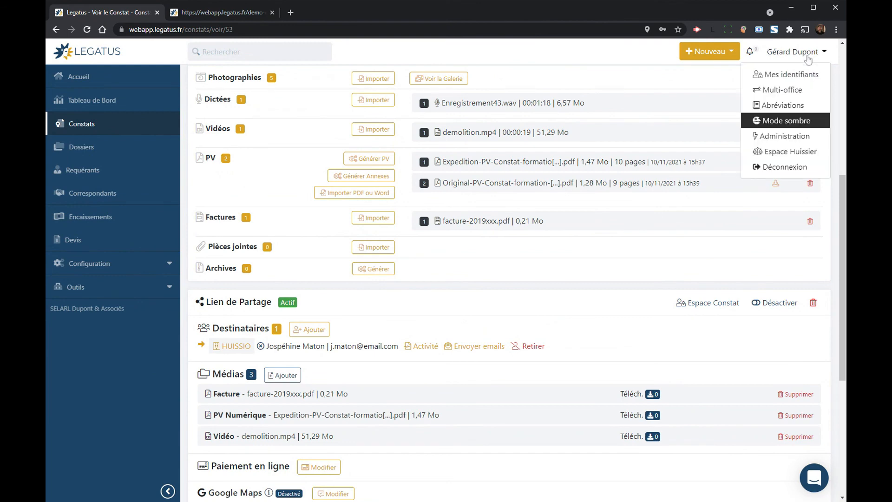
click(773, 169)
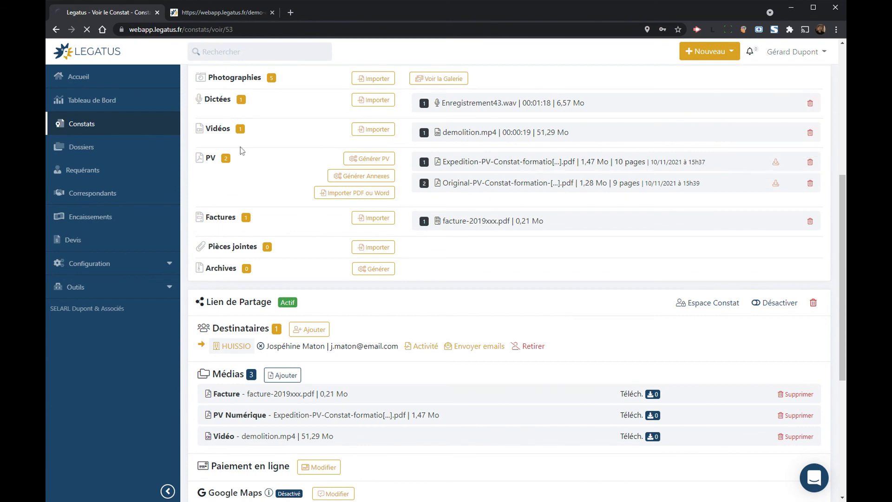
click(157, 13)
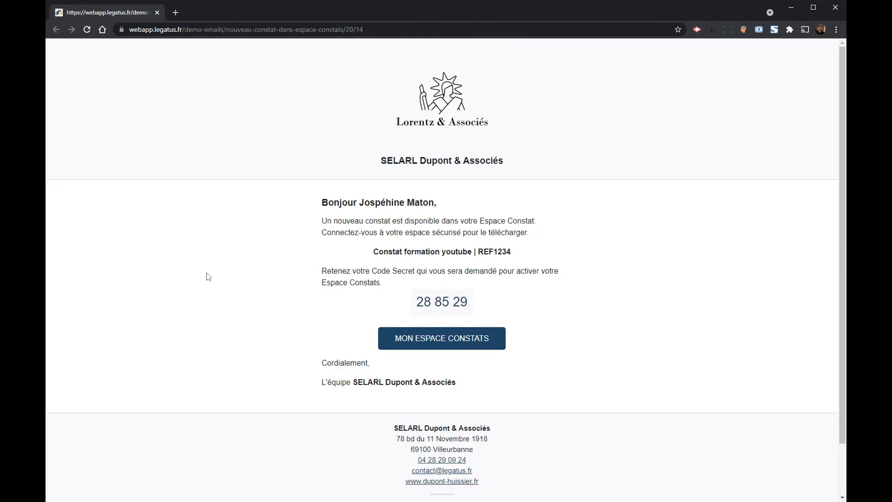
ctrl+click(430, 340)
Step: Enter the Code Secret from the email on the password creation page
click(215, 13)
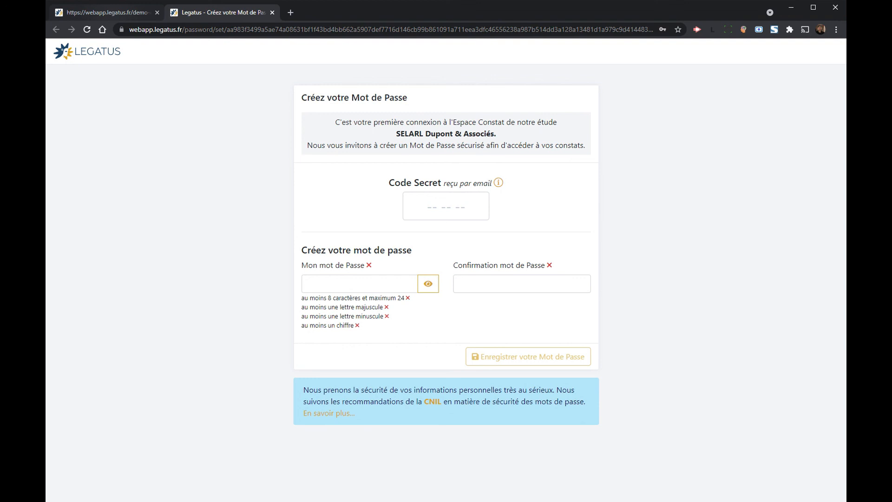
click(112, 14)
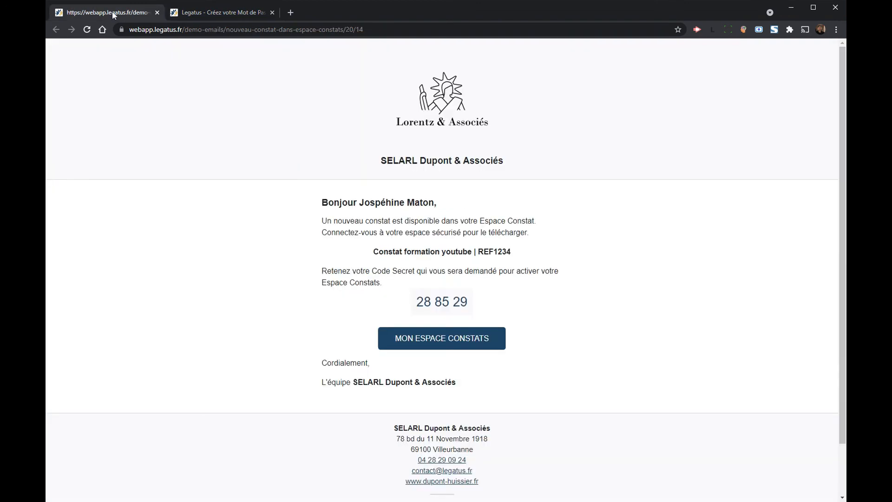
click(218, 13)
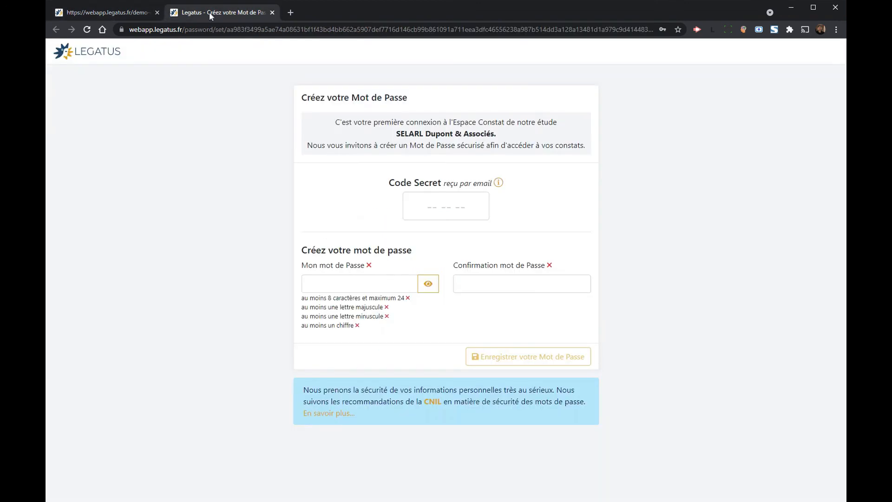
click(446, 205)
text(28)
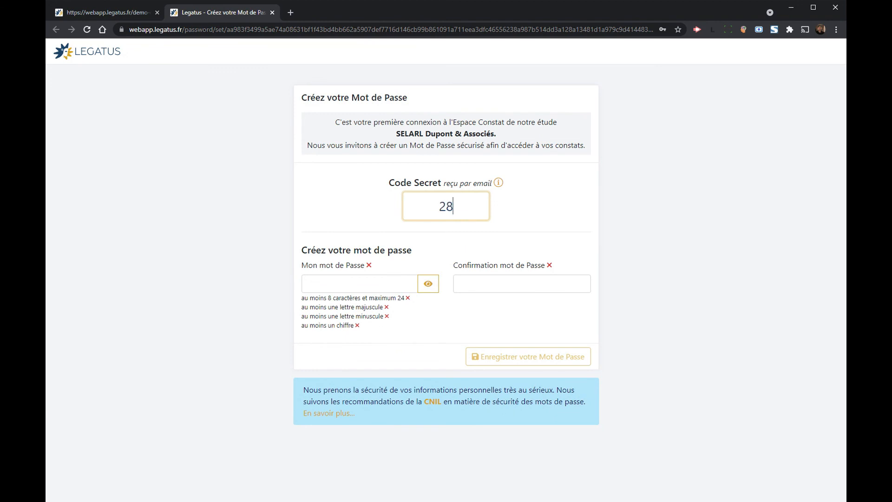
text(8529)
Step: Enter and confirm a new password, then save it to activate the Espace Constat
click(162, 15)
click(194, 14)
key(Tab)
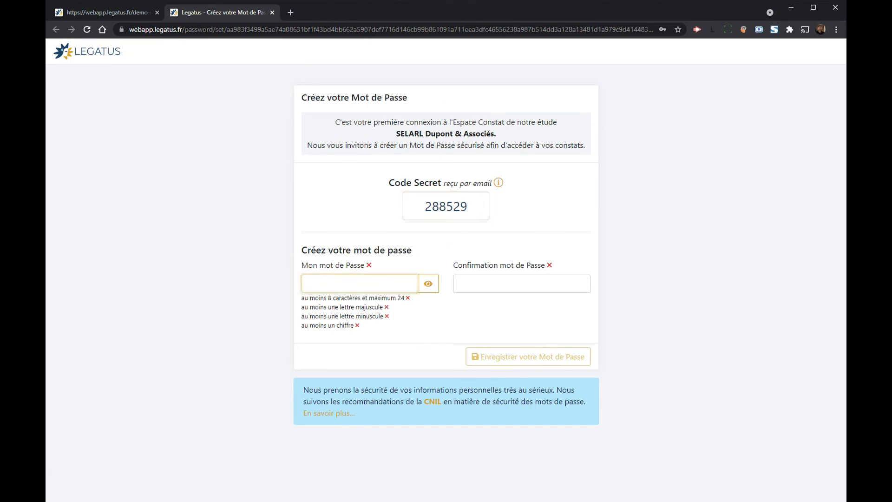
text(••••••••••)
key(Tab)
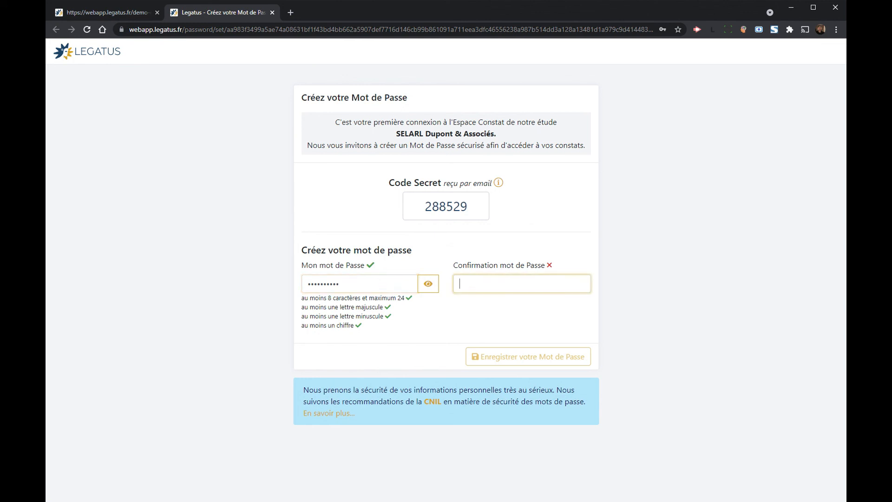
text(••••••••••)
click(692, 334)
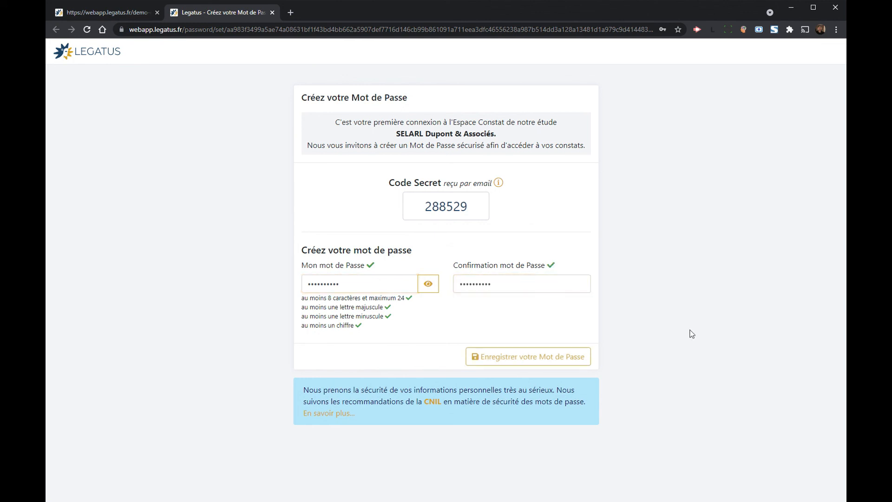
click(520, 362)
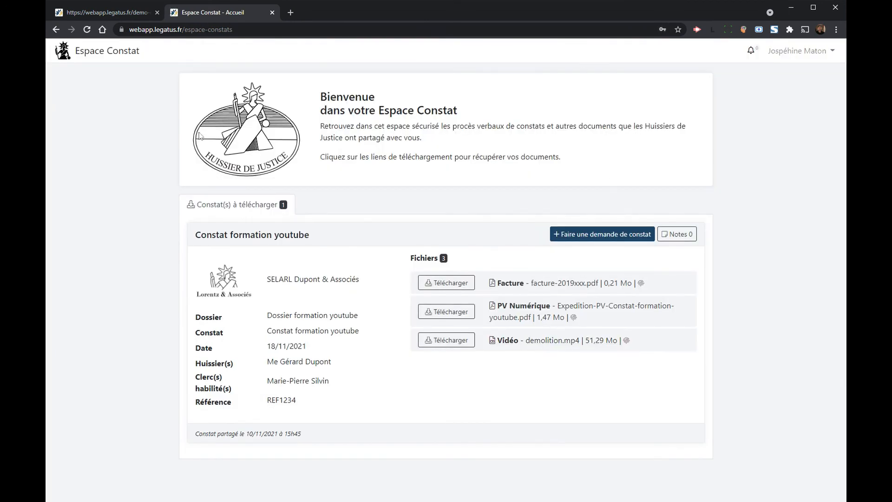
Step: Download the shared Facture, PV Numérique and demolition.mp4 video
click(455, 285)
click(459, 311)
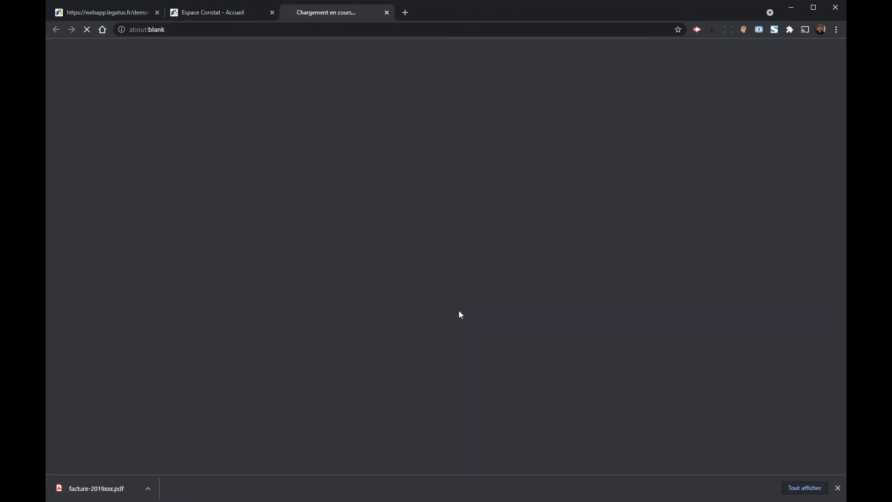
click(457, 340)
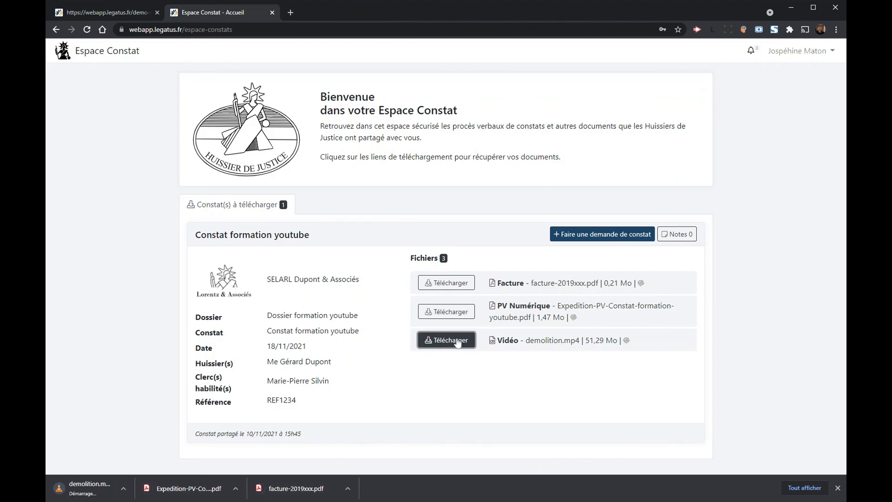
click(838, 487)
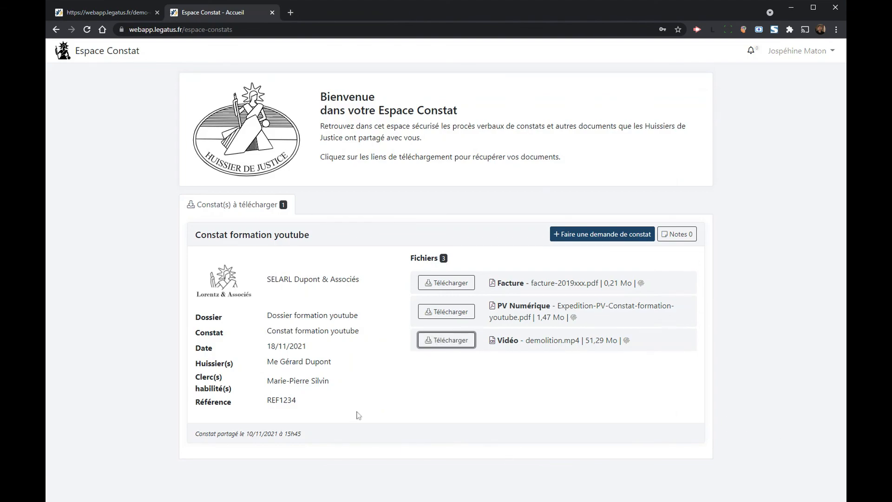
Step: Highlight the dossier name, constat name and Constat formation youtube title to point them out
drag(267, 316, 342, 315)
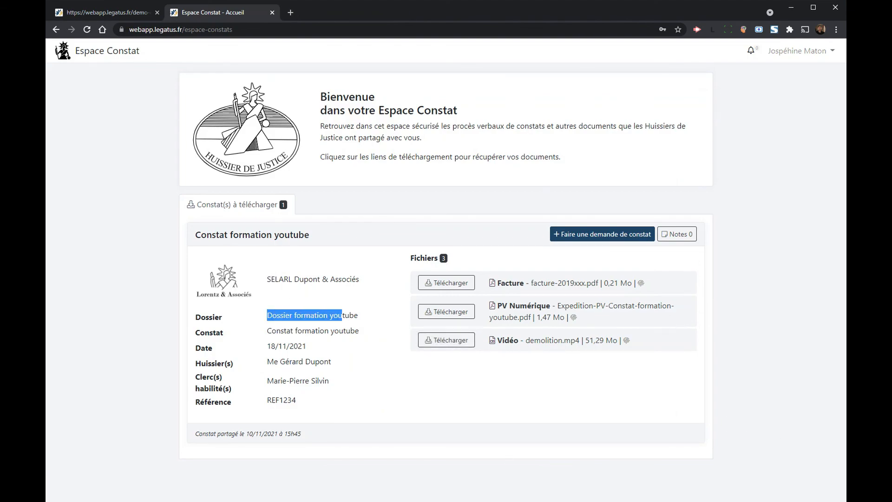
drag(271, 330, 324, 330)
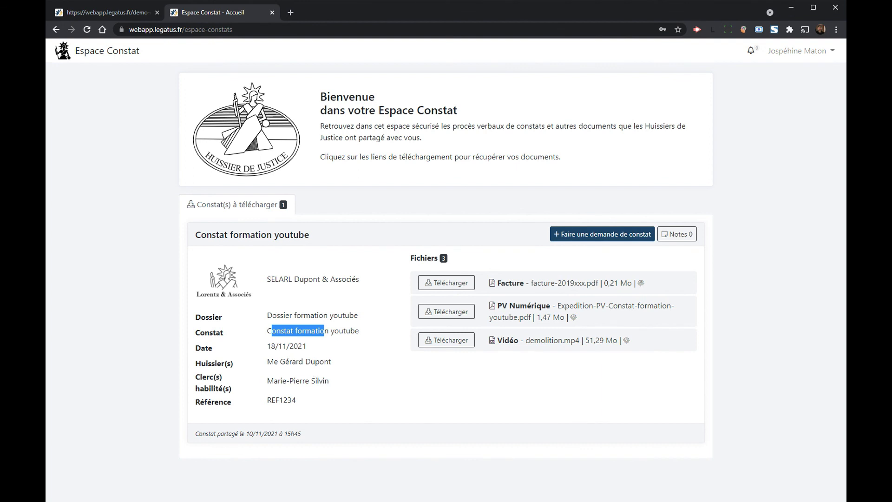
click(485, 364)
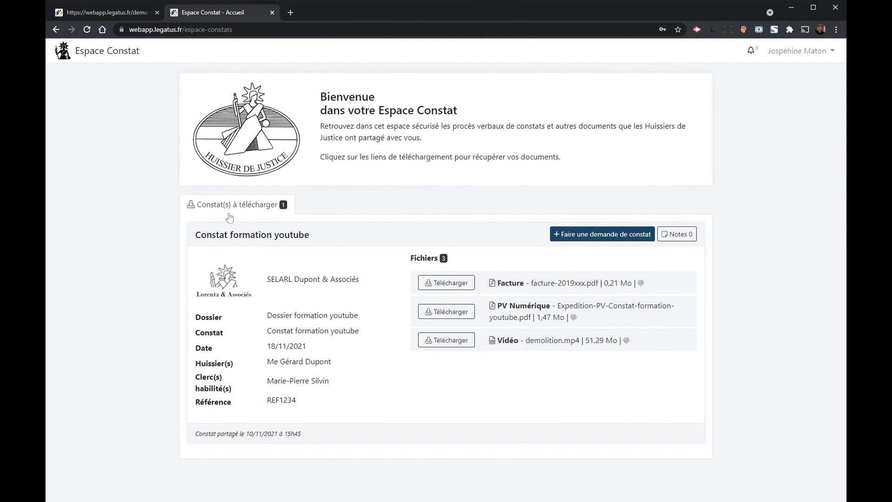
drag(201, 235, 323, 234)
Step: Log out of the recipient's Espace Constat, close the demo email tab, and sign in to the office account
click(490, 112)
click(795, 51)
click(787, 135)
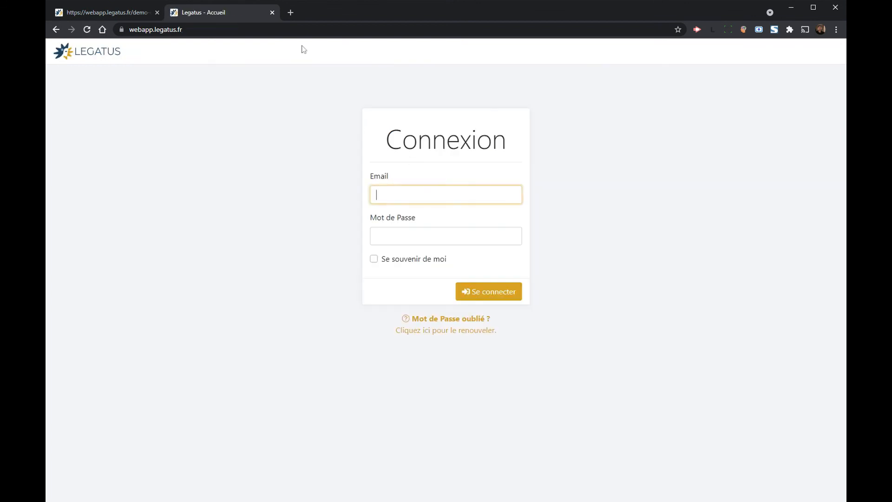
click(157, 12)
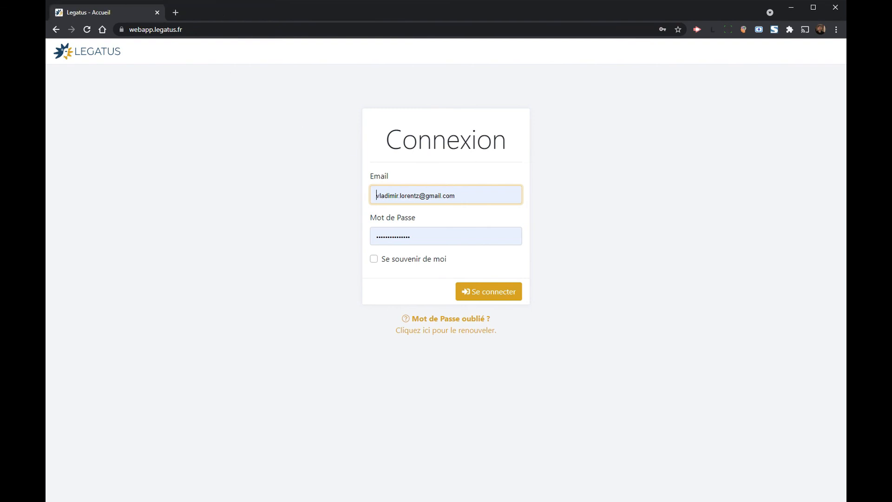
click(493, 292)
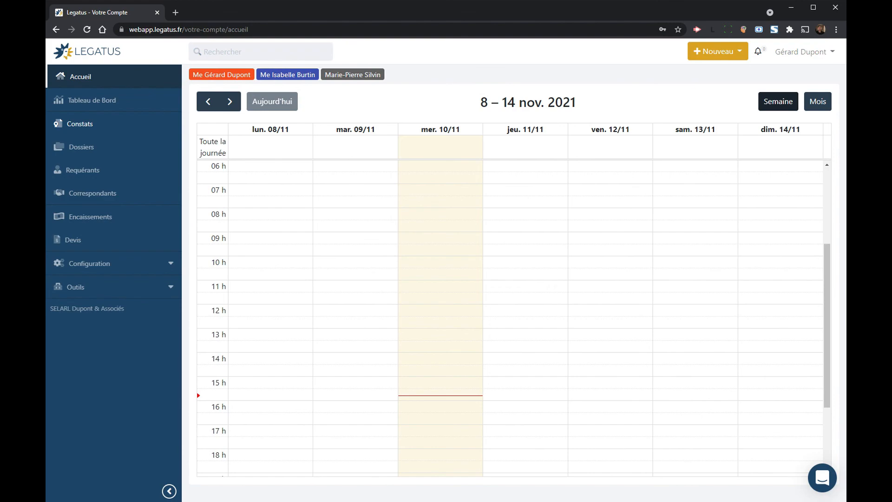
Step: Open the REF1234 constat from the list of constats
click(84, 126)
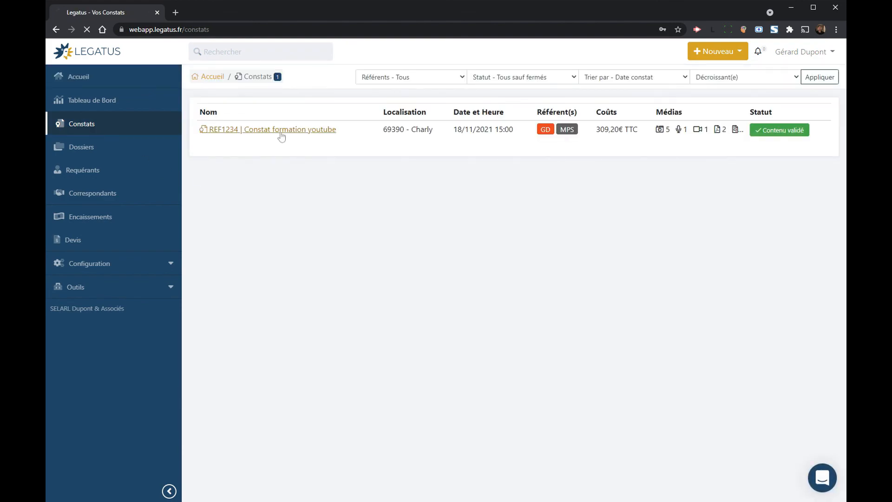
click(281, 130)
scroll(482, 143, down, 9)
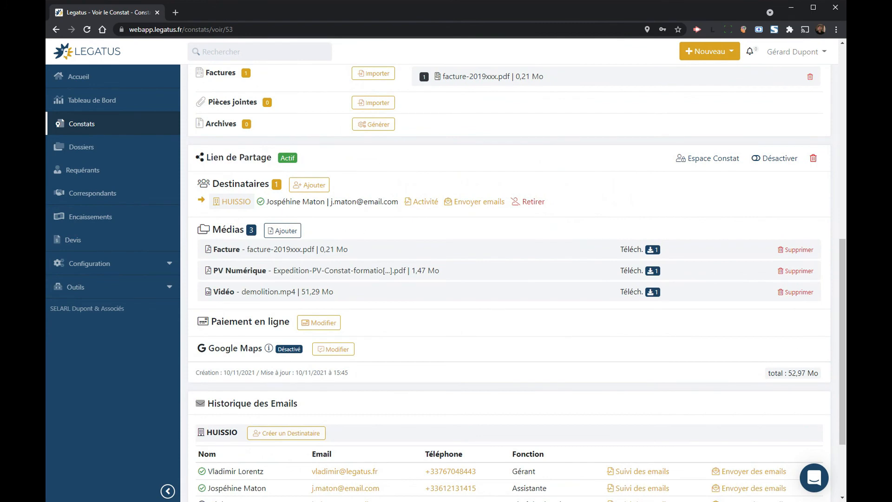
Step: Review the download counts for the shared Facture, PV Numérique and Vidéo in Lien de Partage
mouse_move(261, 203)
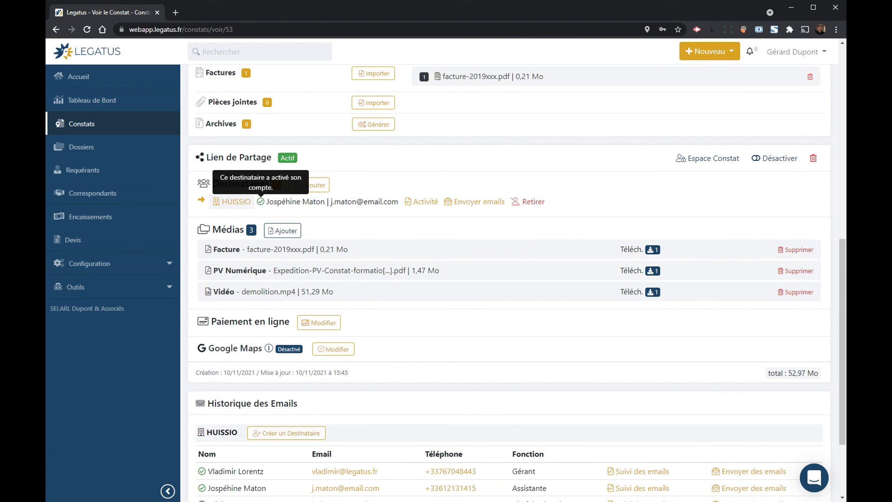
drag(614, 249, 669, 252)
drag(614, 269, 680, 273)
drag(573, 288, 692, 295)
click(699, 294)
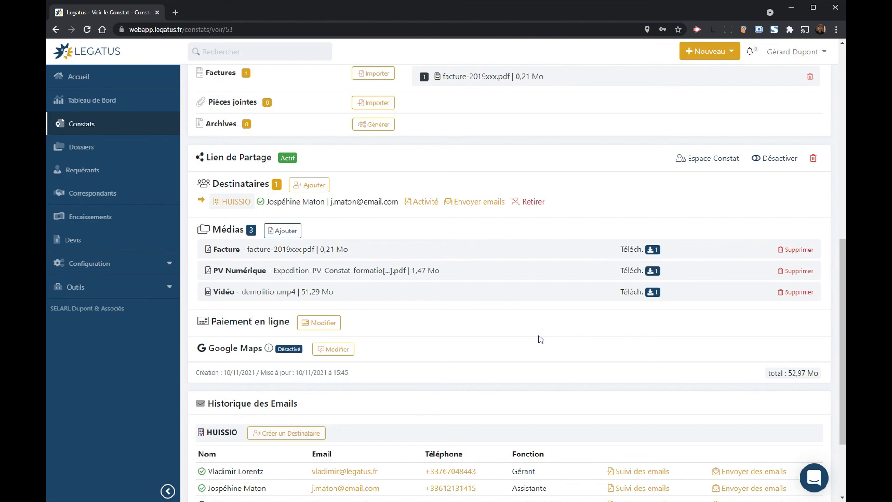
scroll(540, 339, up, 9)
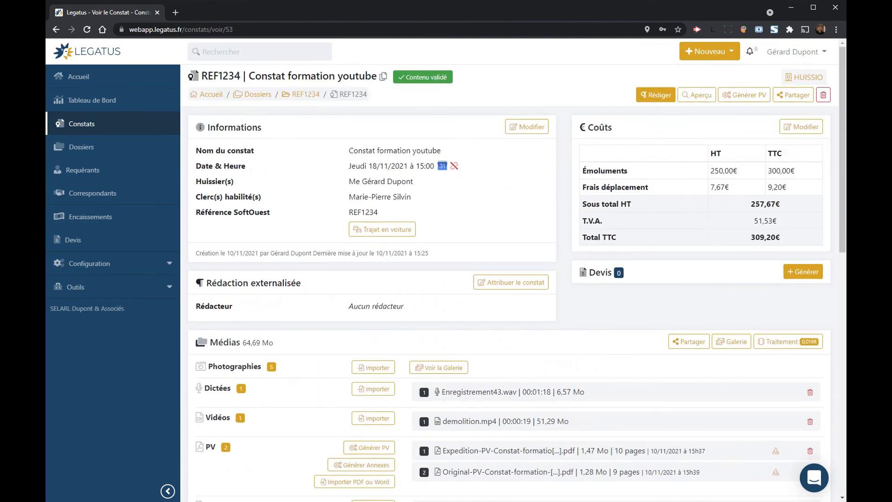
scroll(574, 329, down, 6)
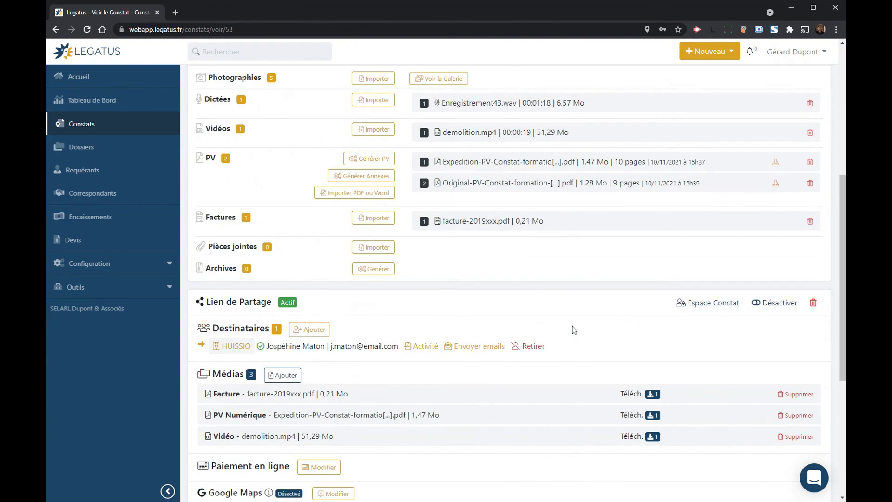
scroll(575, 329, down, 4)
scroll(575, 329, up, 15)
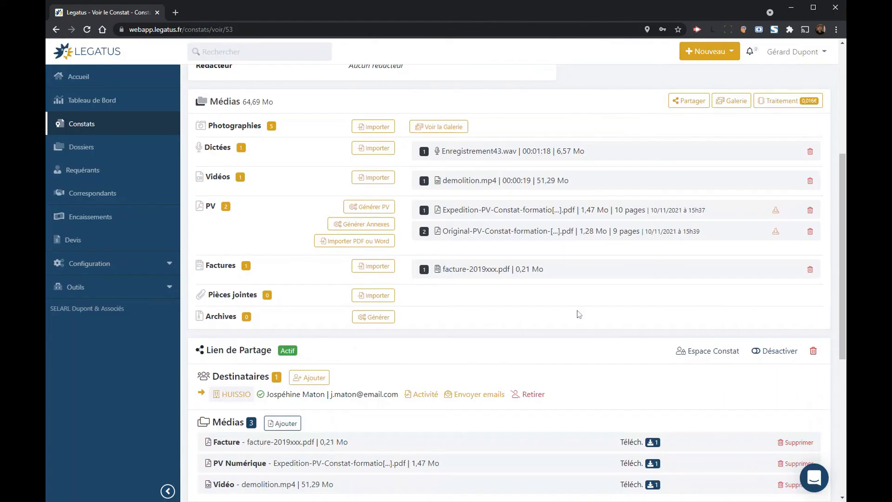
scroll(577, 313, down, 3)
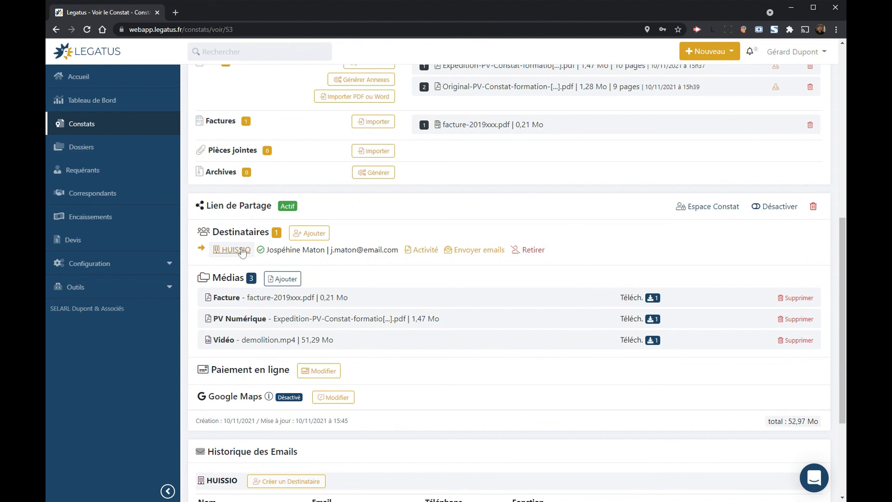
Step: Remove the PV Numérique from the Lien de Partage media and confirm with Supprimer
click(795, 319)
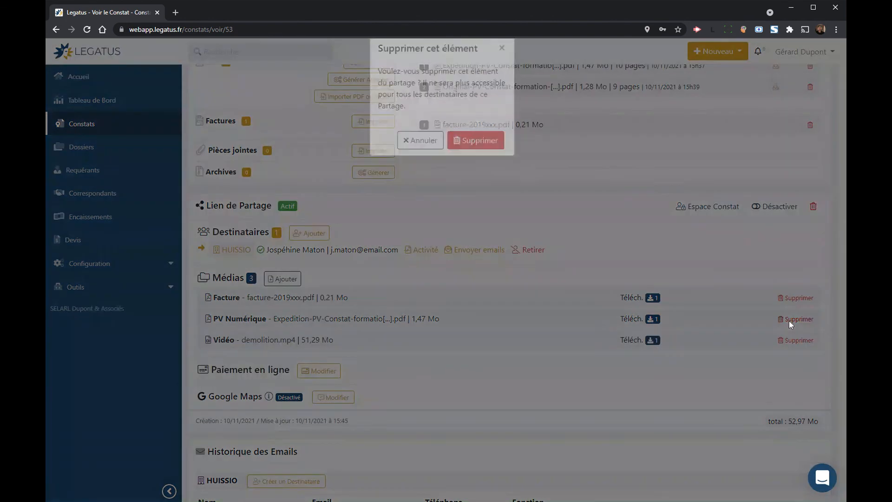
click(476, 156)
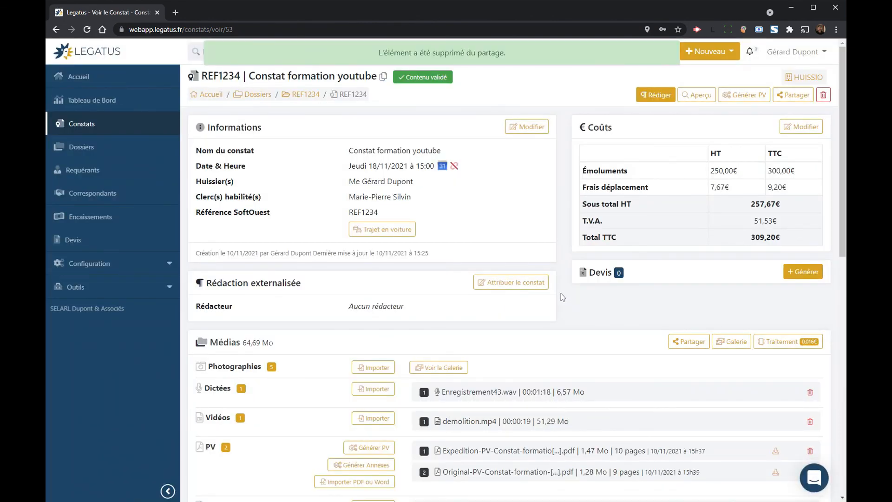
scroll(562, 296, down, 2)
scroll(561, 297, up, 1)
scroll(562, 298, down, 1)
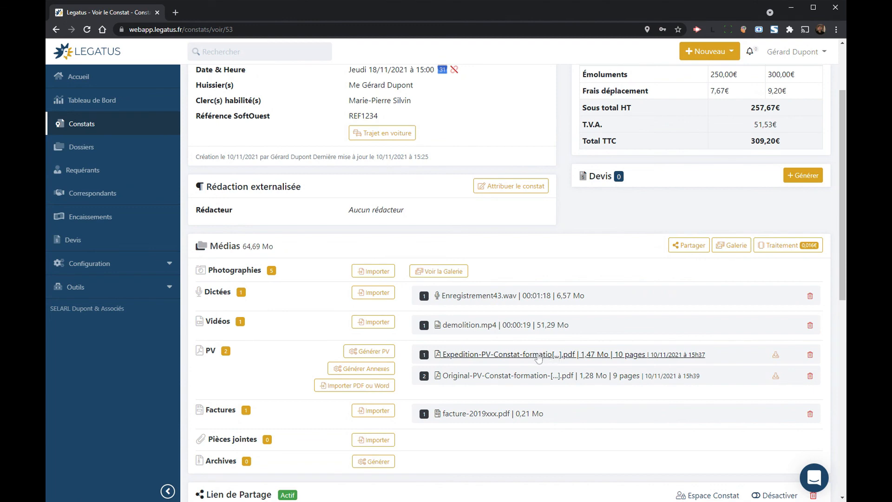
scroll(523, 362, up, 2)
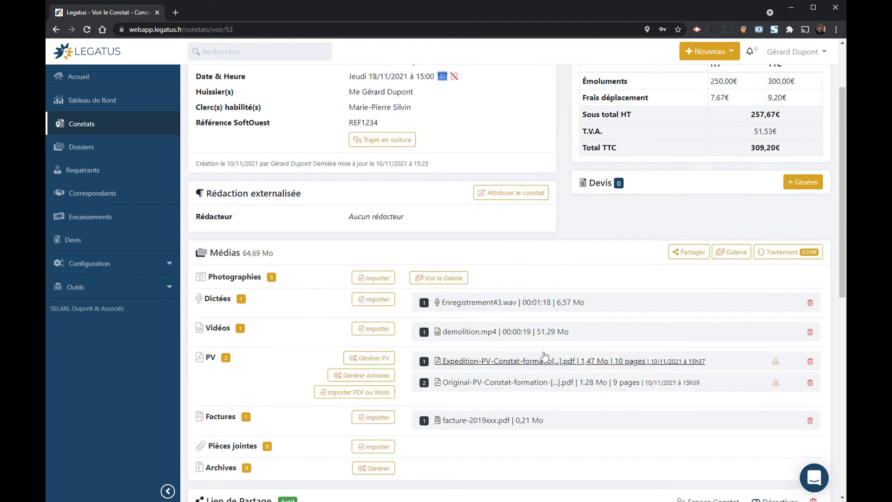
Step: Append 'correction.' to the clerk's paragraph in Rédiger, save as v13, and return to the constat
click(655, 95)
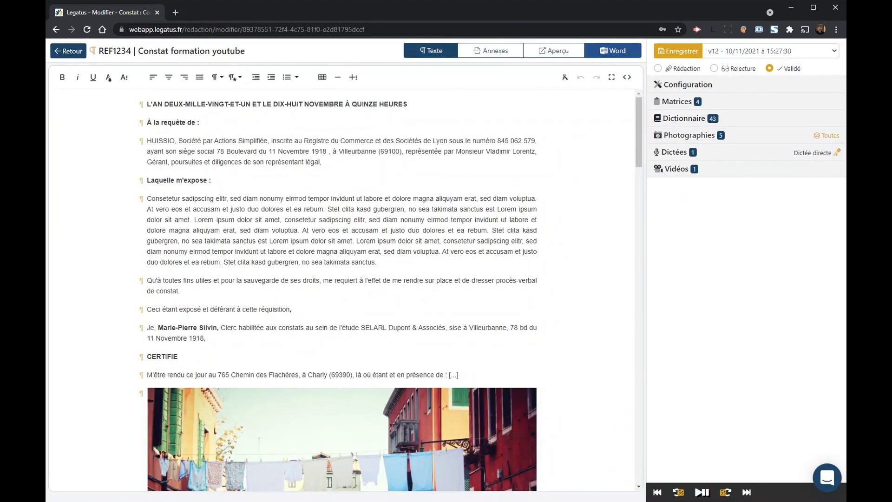
click(260, 328)
text(correction.)
key(ctrl+s)
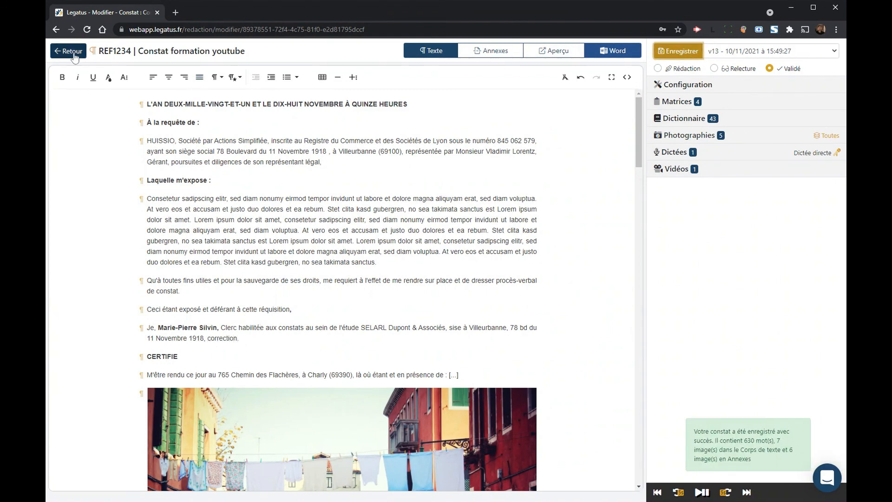
click(69, 51)
scroll(675, 241, down, 4)
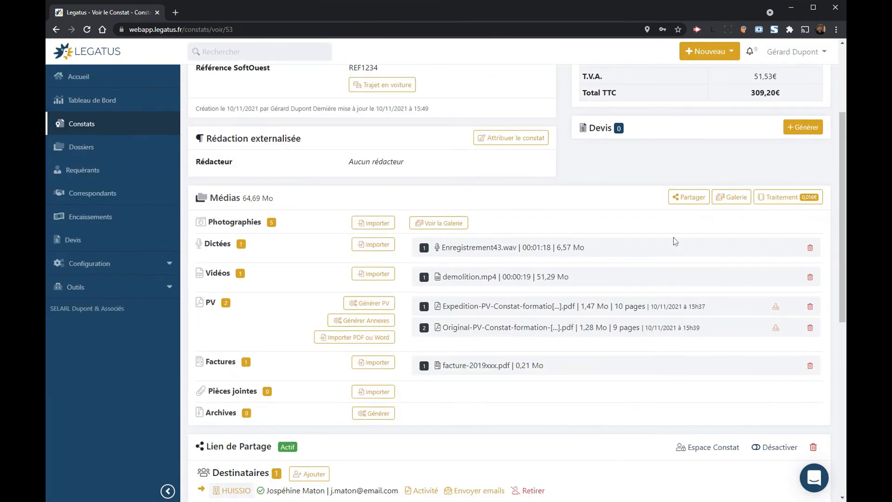
Step: Delete both the Expédition PV and the Original PV files
click(810, 306)
click(493, 148)
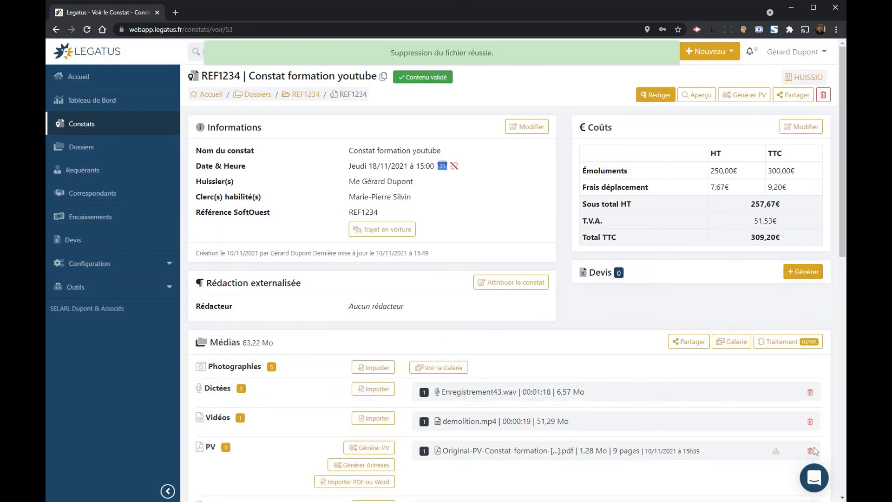
click(810, 451)
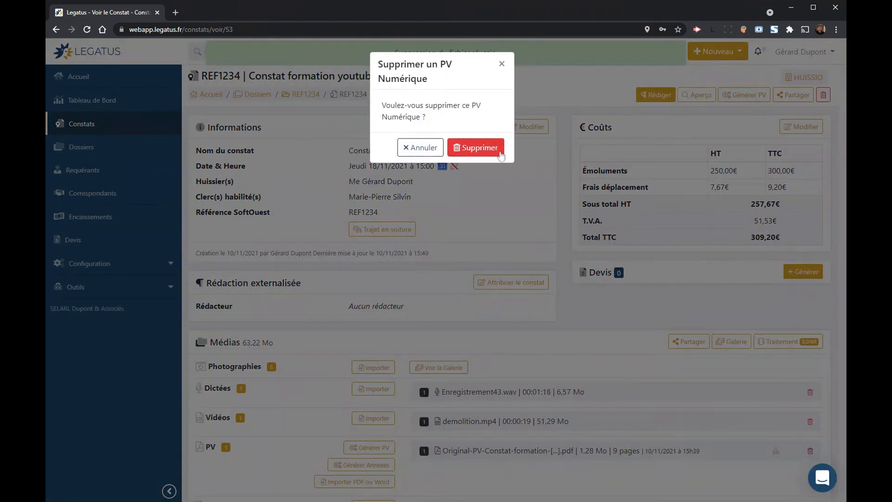
click(499, 152)
scroll(518, 289, down, 3)
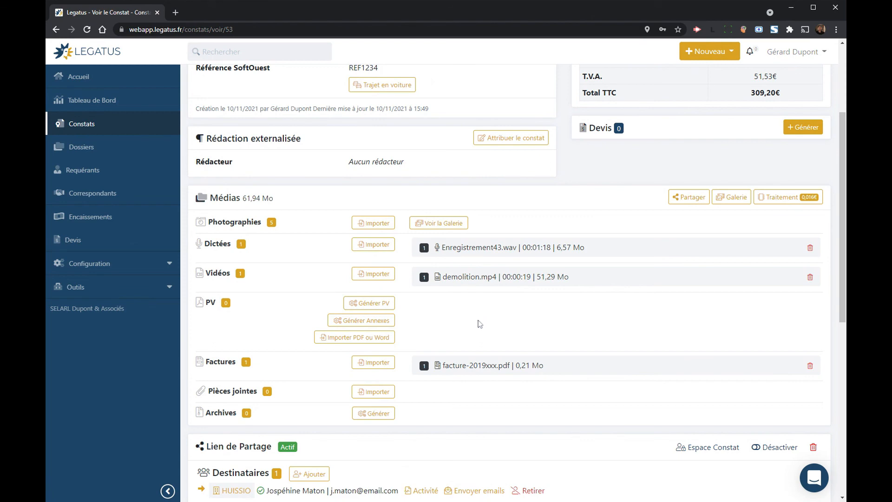
Step: Generate a new Expédition PV from the corrected constat with Générer PV
click(384, 305)
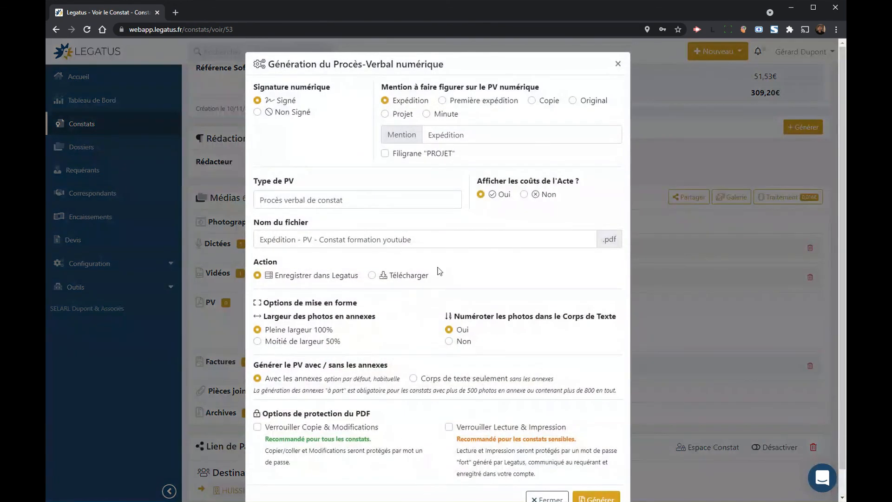
scroll(523, 302, down, 1)
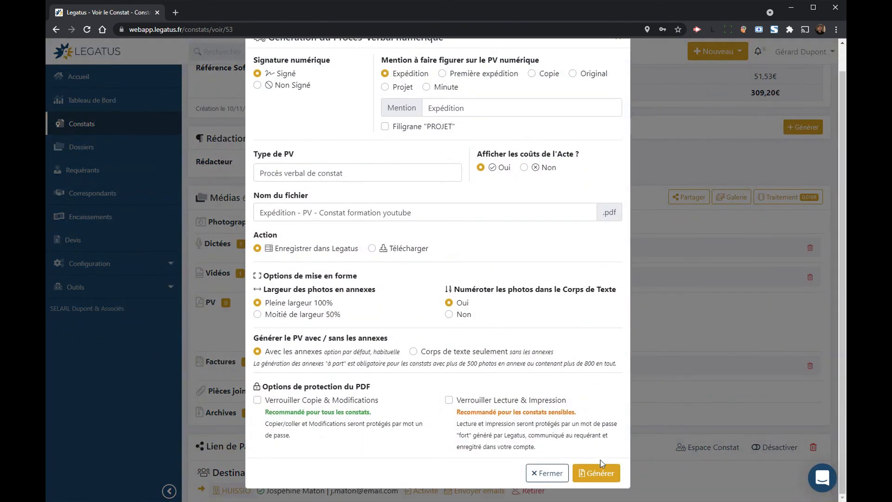
click(601, 474)
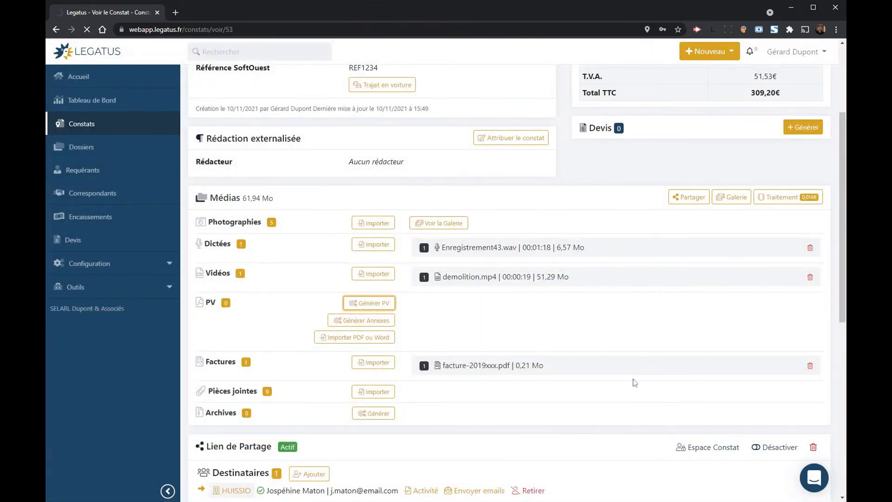
scroll(446, 342, down, 7)
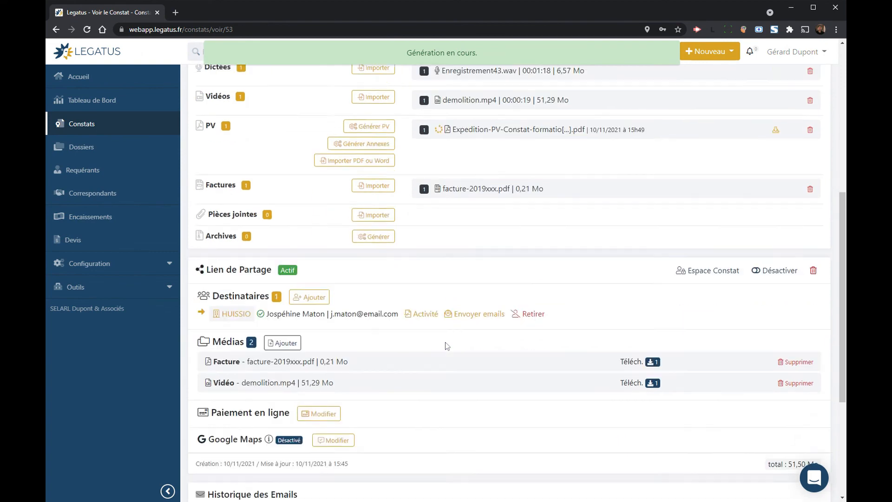
scroll(445, 342, down, 1)
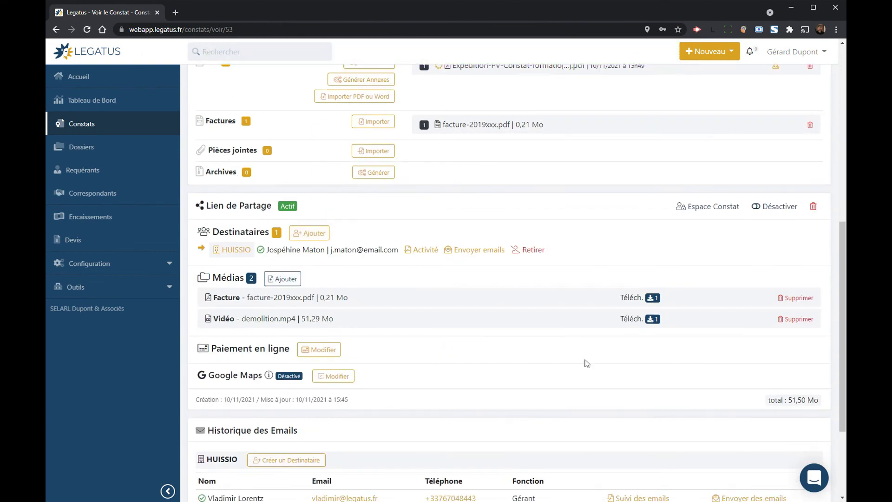
Step: Add the regenerated Expedition PV to the shared link's Médias
click(293, 279)
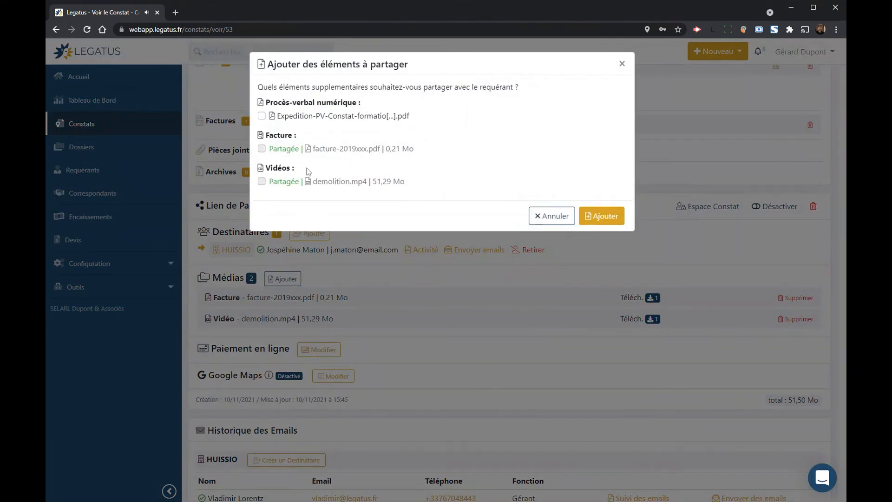
click(308, 117)
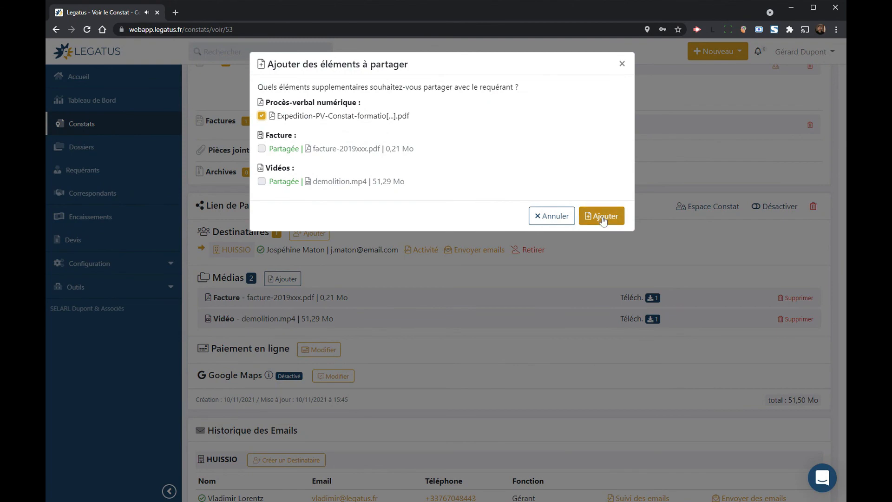
click(602, 217)
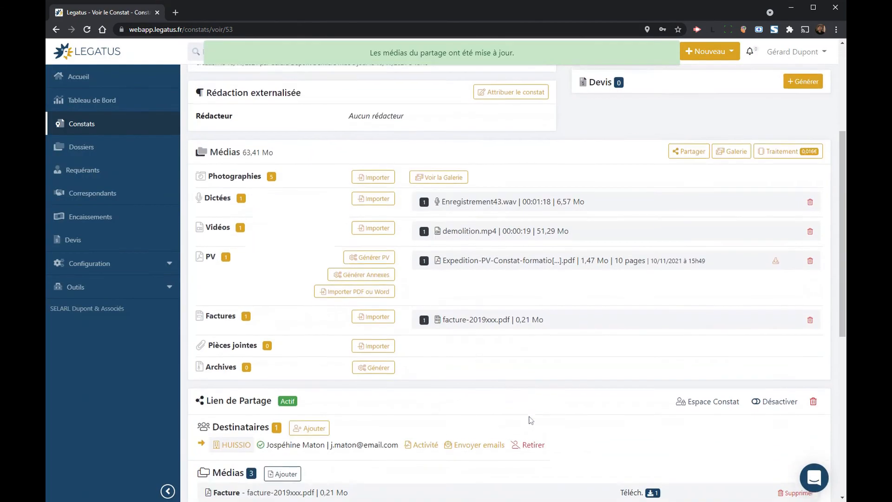
scroll(531, 420, down, 3)
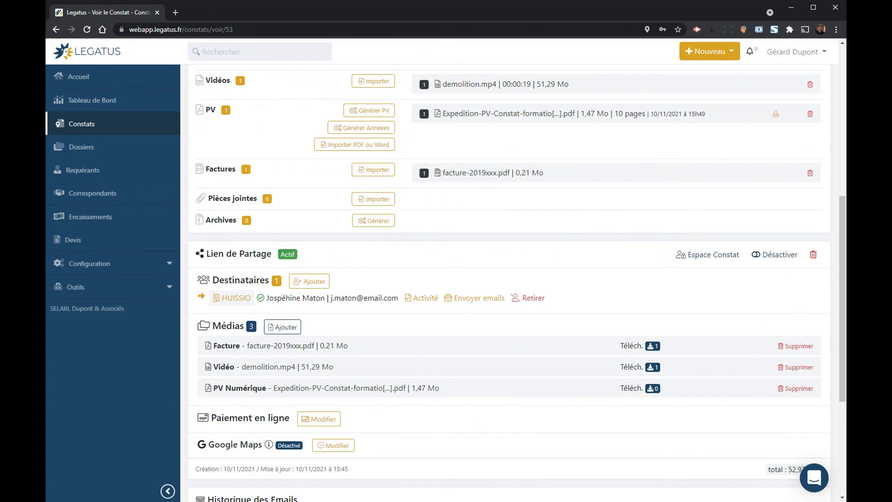
Step: Look at the Envoyer emails notification options, then cancel without sending
click(472, 298)
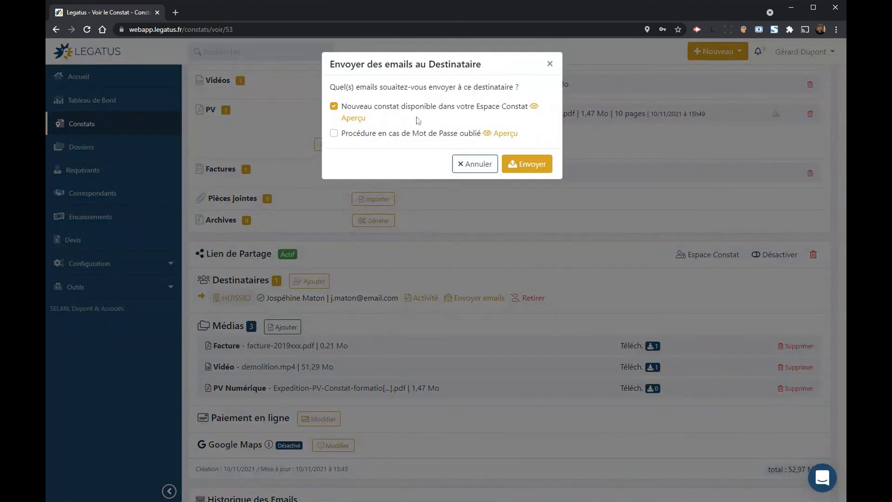
click(473, 163)
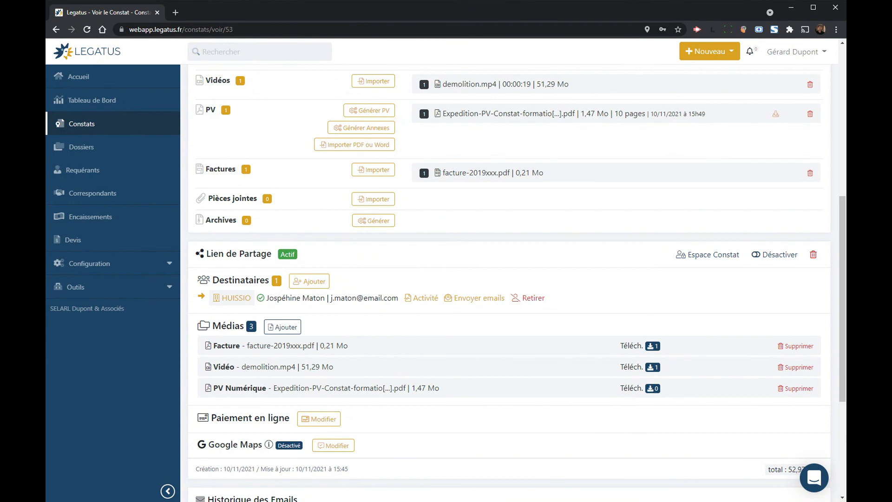
drag(612, 391, 680, 392)
click(679, 393)
scroll(581, 399, up, 7)
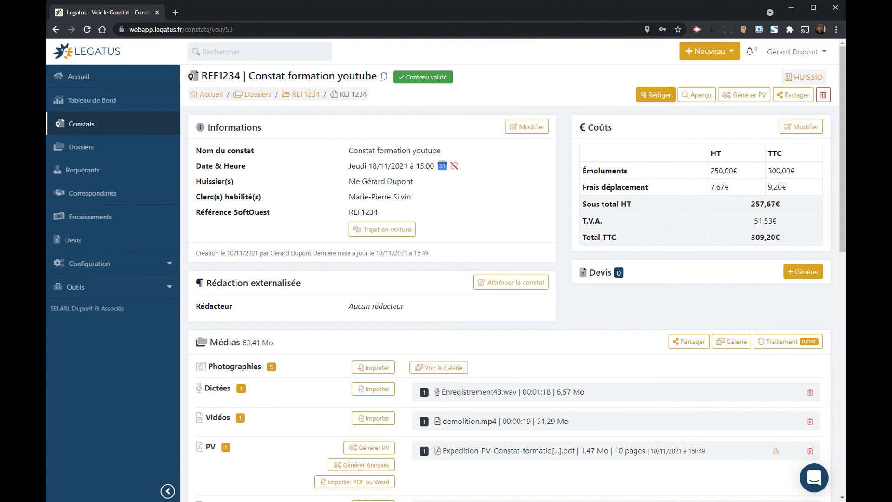
scroll(550, 324, down, 7)
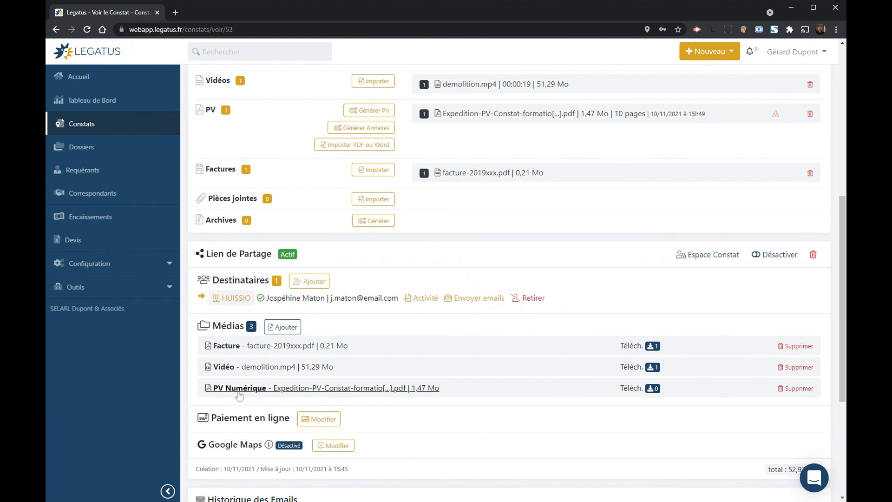
scroll(601, 295, up, 7)
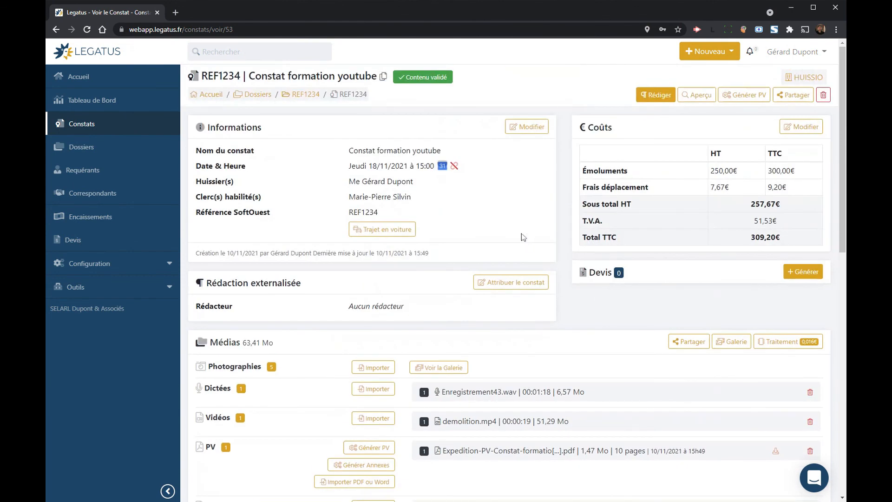